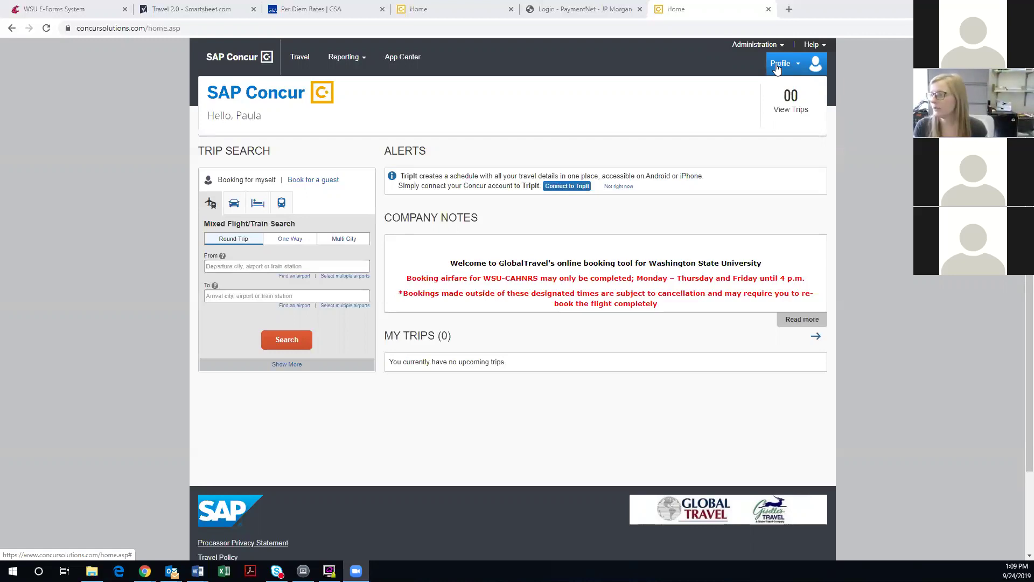
Go from the profile menu to Profile Settings and open the Personal Information page
{"action": "left_click", "coordinate": [778, 67]}
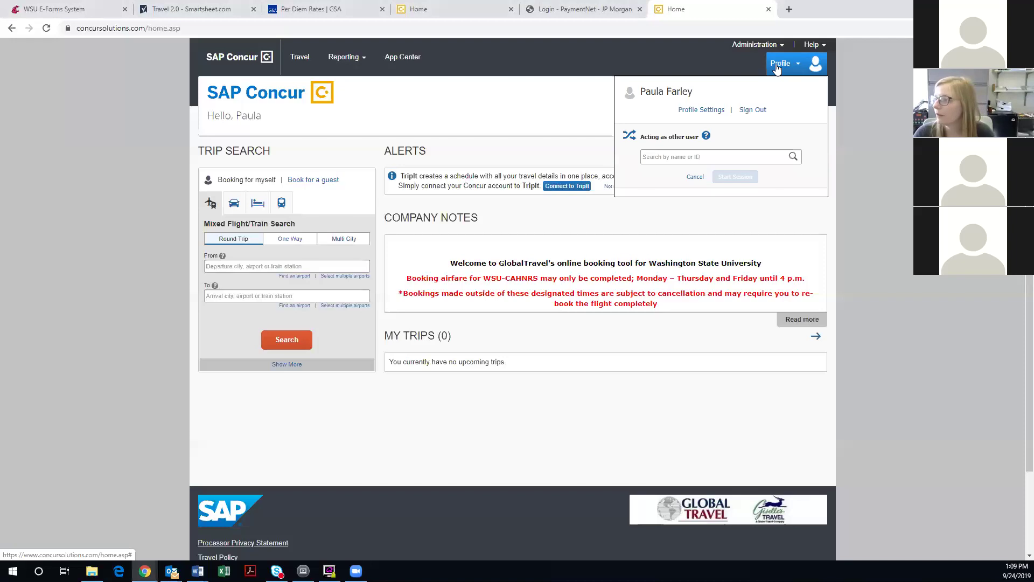
{"action": "left_click", "coordinate": [711, 111]}
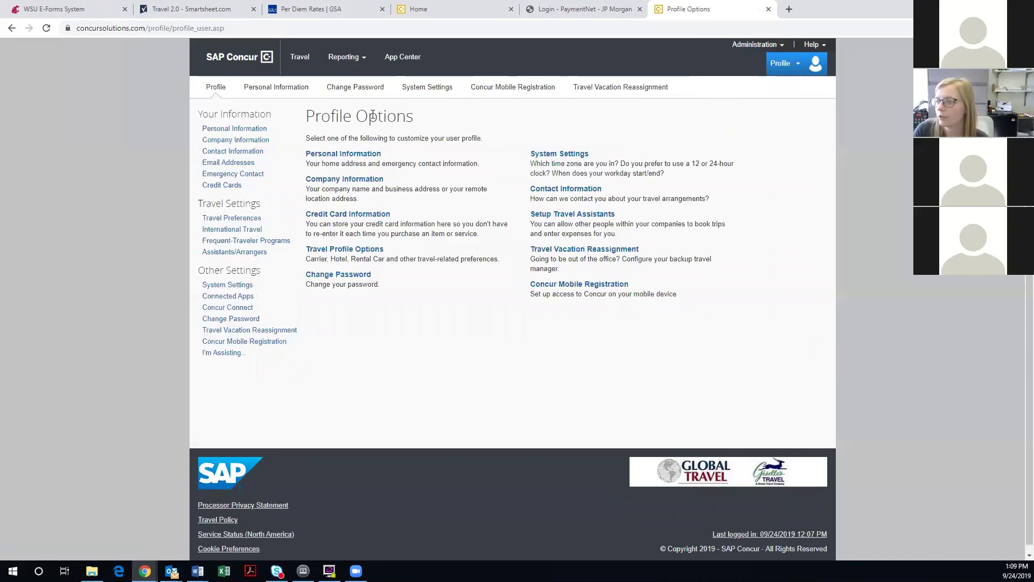
{"action": "left_click", "coordinate": [354, 155]}
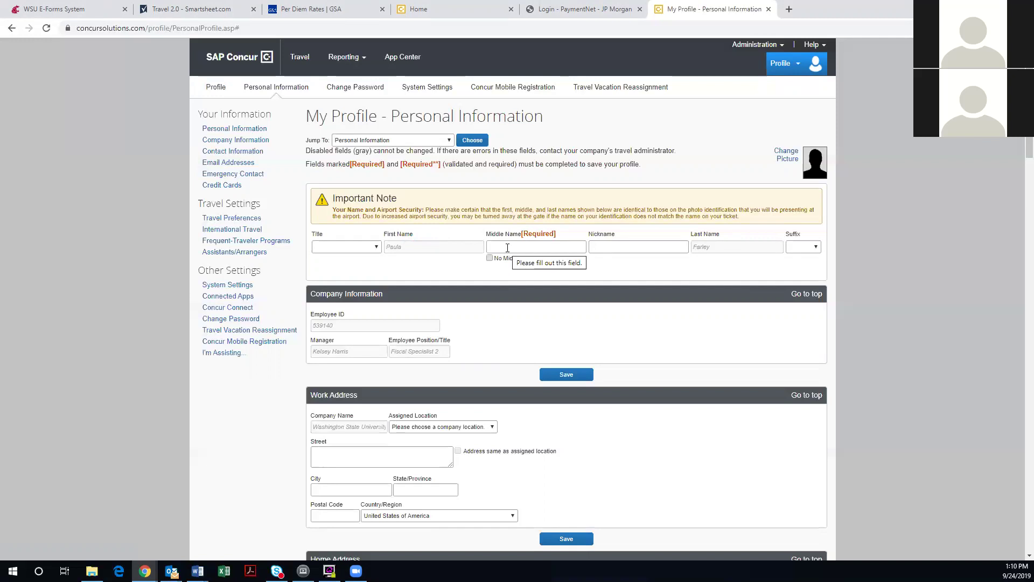
Tick No Middle Name under the Middle Name field
{"action": "left_click", "coordinate": [508, 249]}
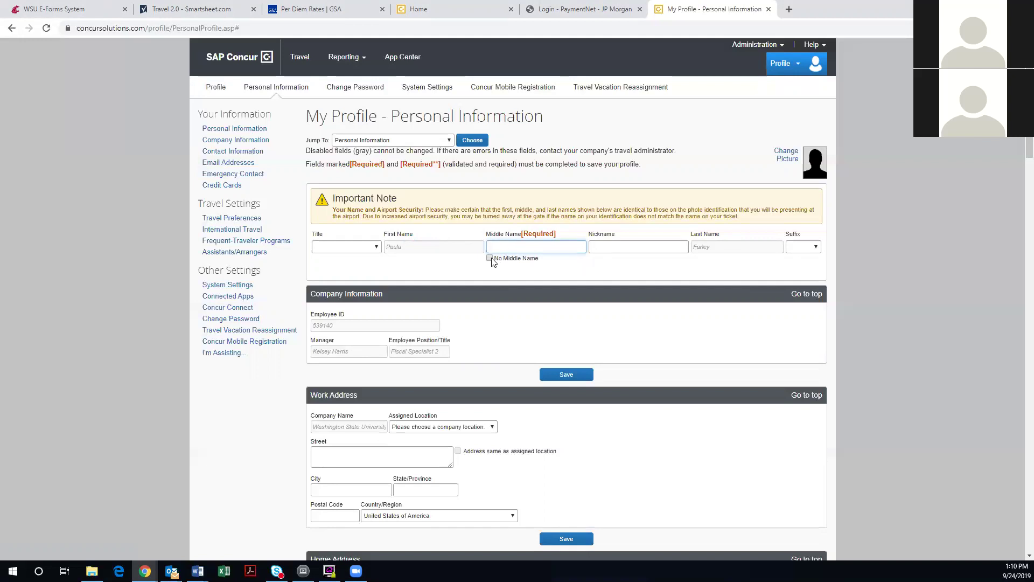
{"action": "left_click", "coordinate": [489, 258]}
Set the work address's Assigned Location to Main Location (Pullman, WA)
{"action": "scroll", "coordinate": [490, 289], "scroll_direction": "down", "scroll_amount": 2}
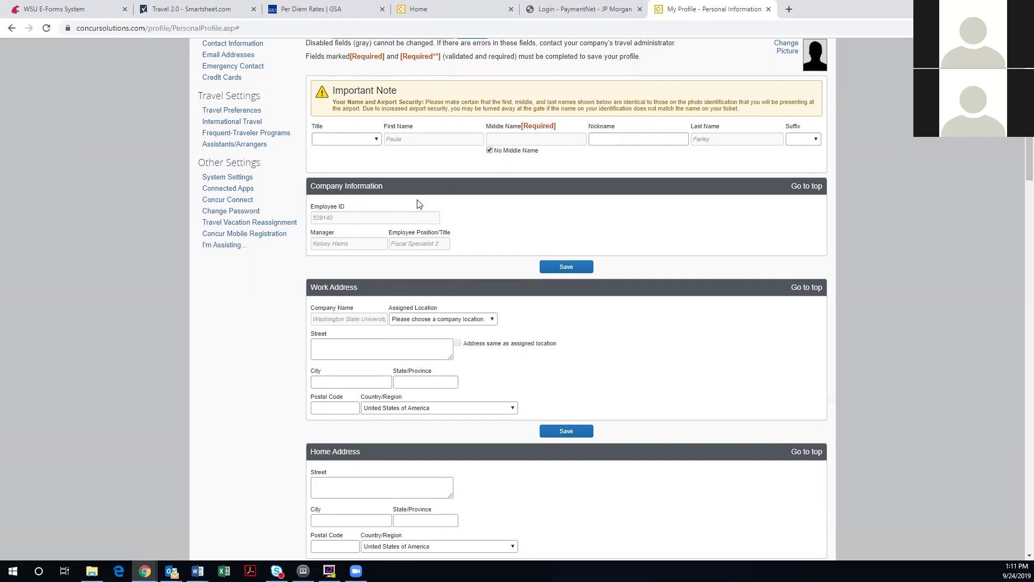
{"action": "scroll", "coordinate": [420, 204], "scroll_direction": "down", "scroll_amount": 1}
{"action": "scroll", "coordinate": [419, 204], "scroll_direction": "down", "scroll_amount": 1}
{"action": "scroll", "coordinate": [419, 204], "scroll_direction": "up", "scroll_amount": 1}
{"action": "scroll", "coordinate": [418, 205], "scroll_direction": "down", "scroll_amount": 1}
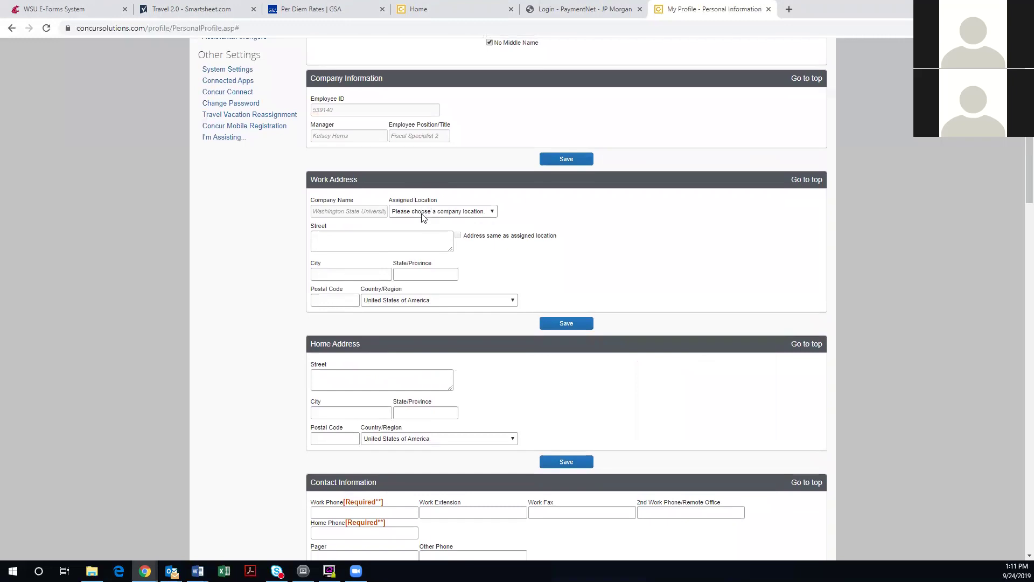
{"action": "left_click", "coordinate": [383, 247]}
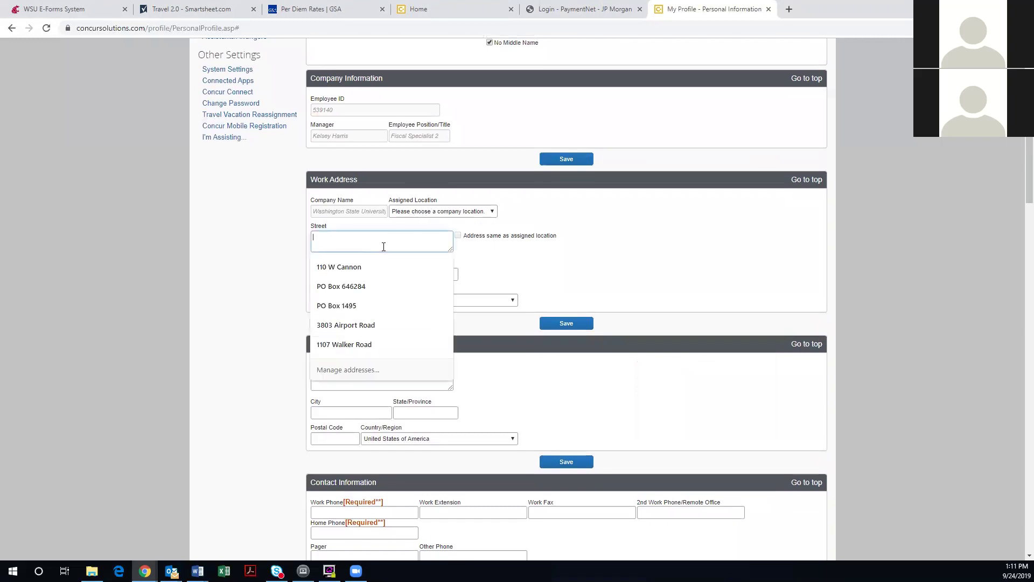
{"action": "left_click", "coordinate": [560, 271]}
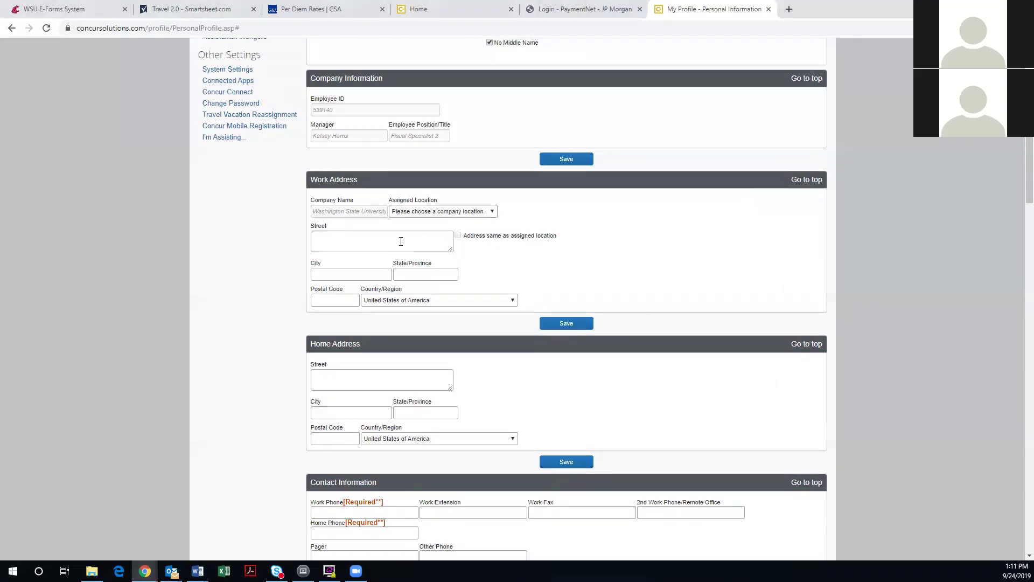
{"action": "left_click", "coordinate": [408, 213]}
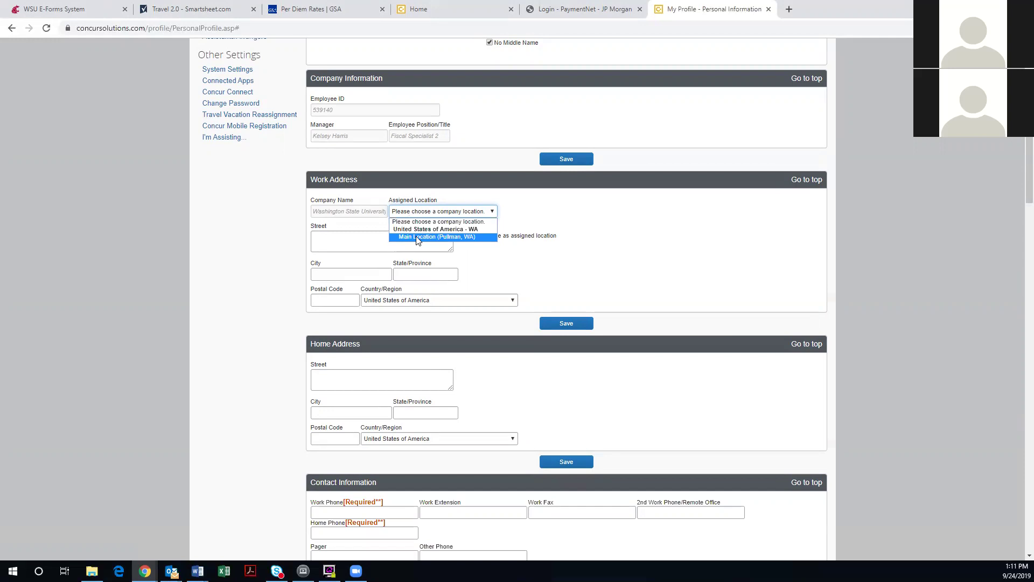
{"action": "left_click", "coordinate": [418, 238]}
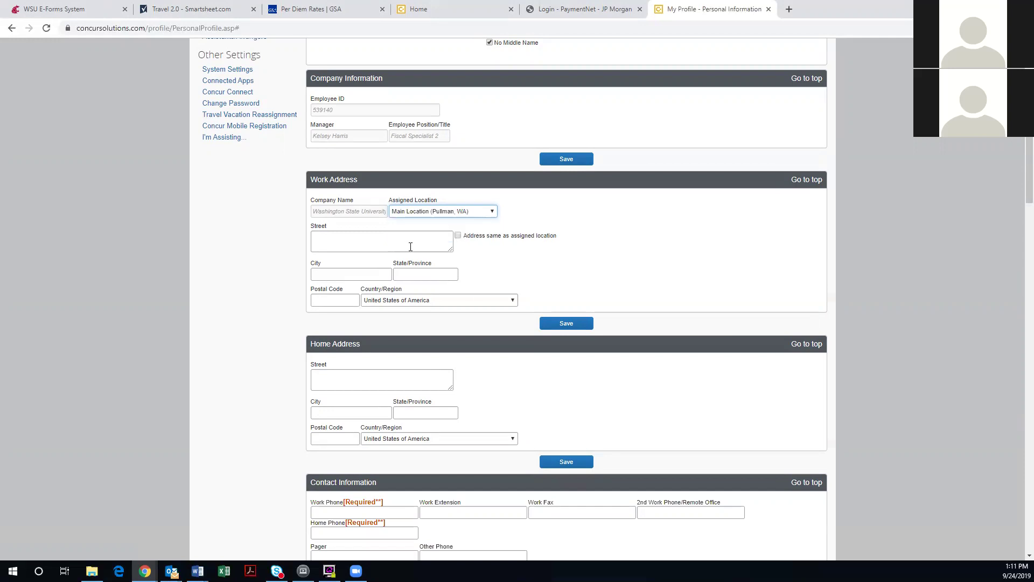
Toggle 'Address same as assigned location' on and off, then retype the work street address
{"action": "left_click", "coordinate": [411, 246]}
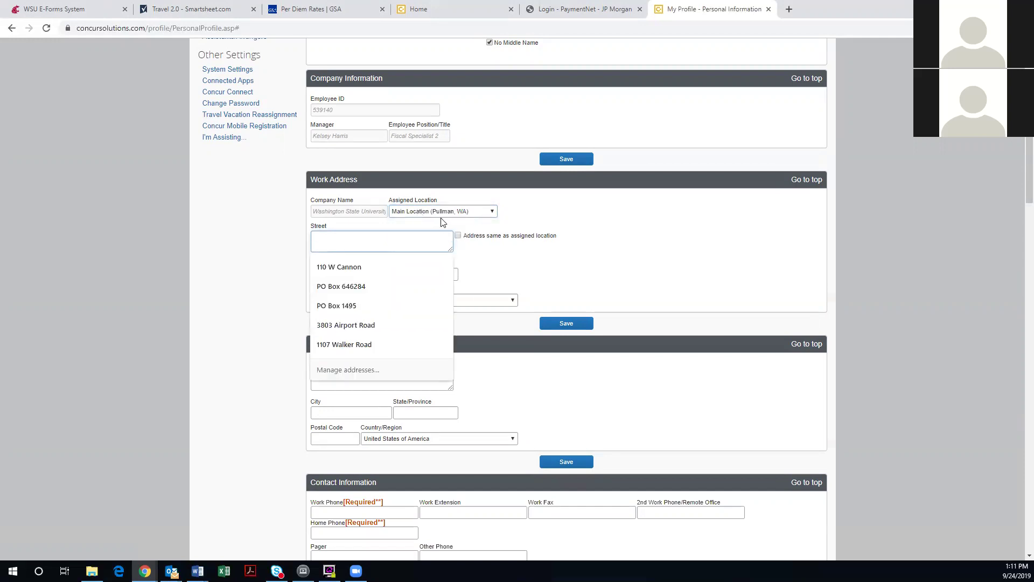
{"action": "left_click", "coordinate": [391, 259]}
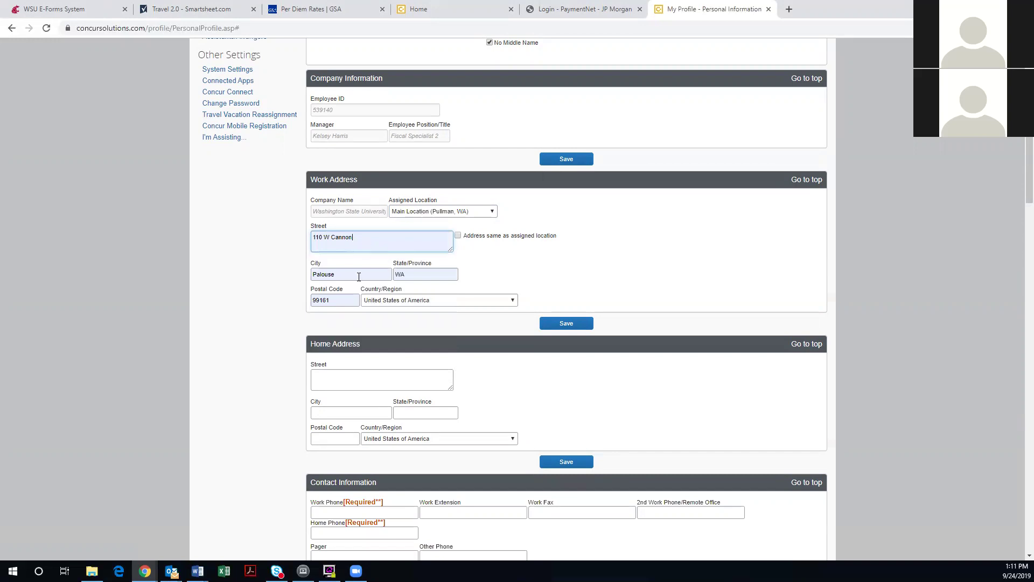
{"action": "left_click", "coordinate": [362, 238]}
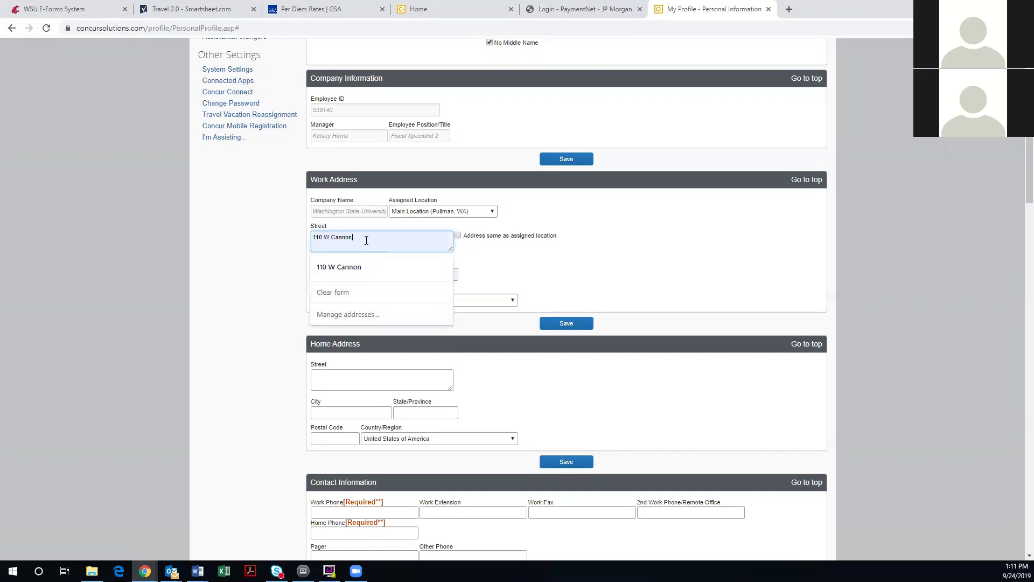
{"action": "left_click", "coordinate": [519, 270]}
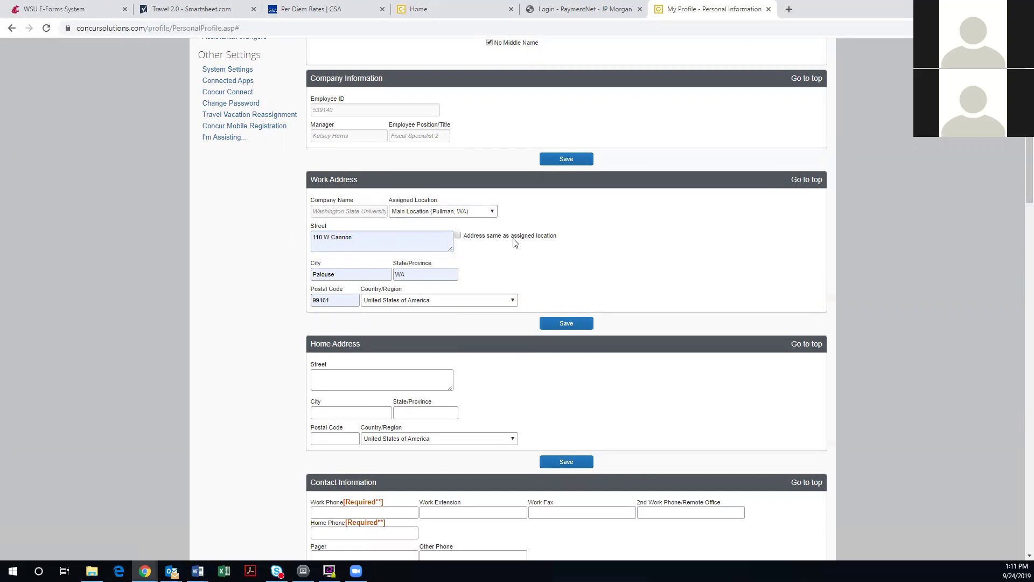
{"action": "left_click", "coordinate": [458, 236]}
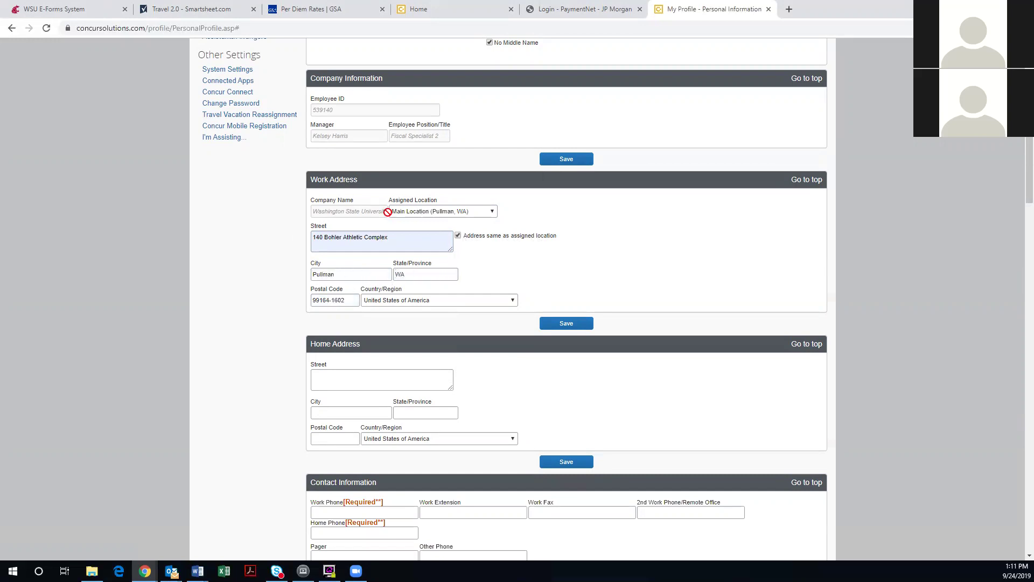
{"action": "left_click", "coordinate": [458, 238]}
{"action": "left_click_drag", "start_coordinate": [428, 238], "coordinate": [279, 224]}
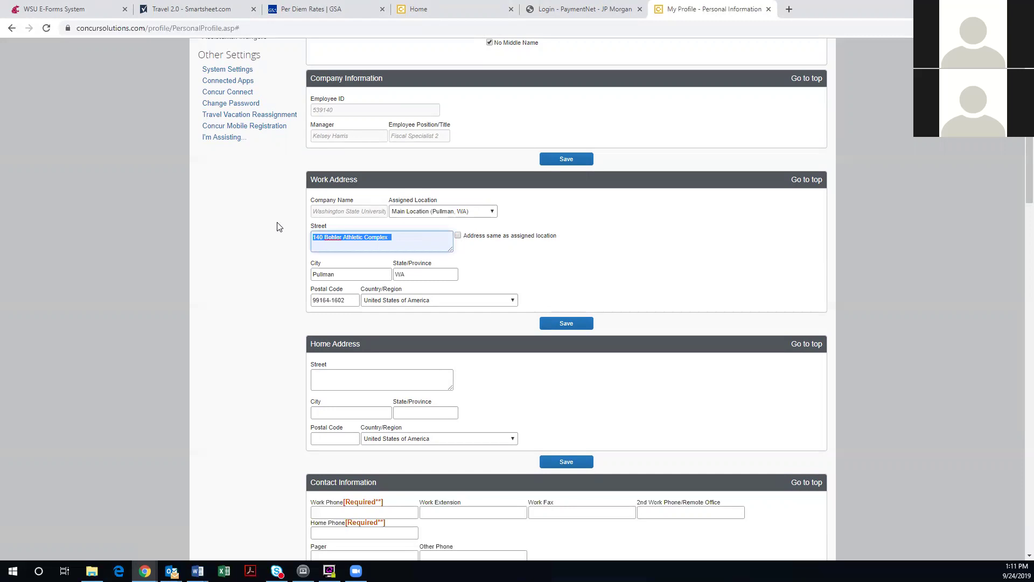
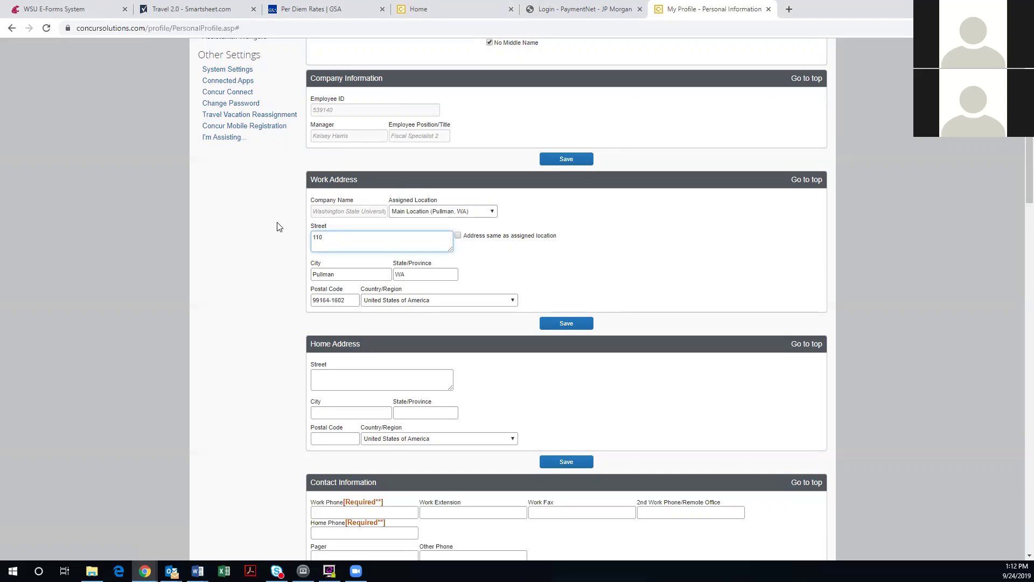
{"action": "left_click", "coordinate": [266, 256]}
Autofill the home street, city, state and postal code from a saved address
{"action": "scroll", "coordinate": [277, 329], "scroll_direction": "down", "scroll_amount": 1}
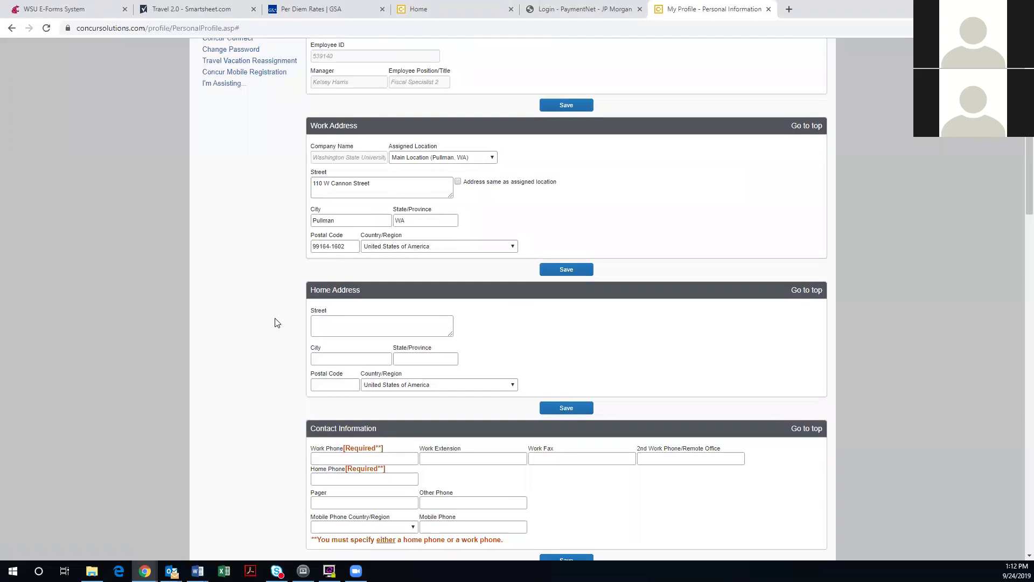
{"action": "scroll", "coordinate": [276, 321], "scroll_direction": "down", "scroll_amount": 1}
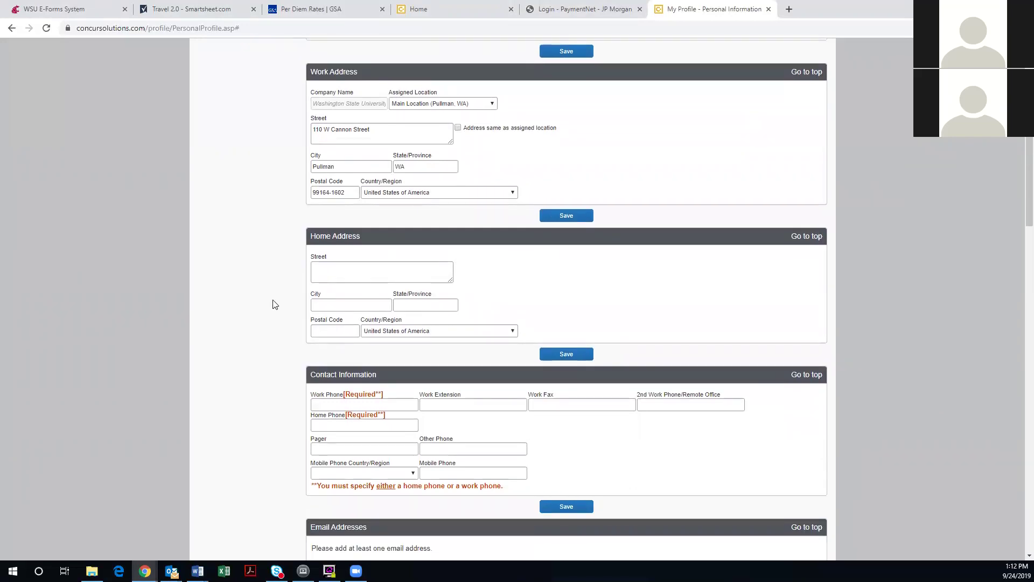
{"action": "scroll", "coordinate": [274, 302], "scroll_direction": "down", "scroll_amount": 1}
{"action": "scroll", "coordinate": [282, 300], "scroll_direction": "down", "scroll_amount": 1}
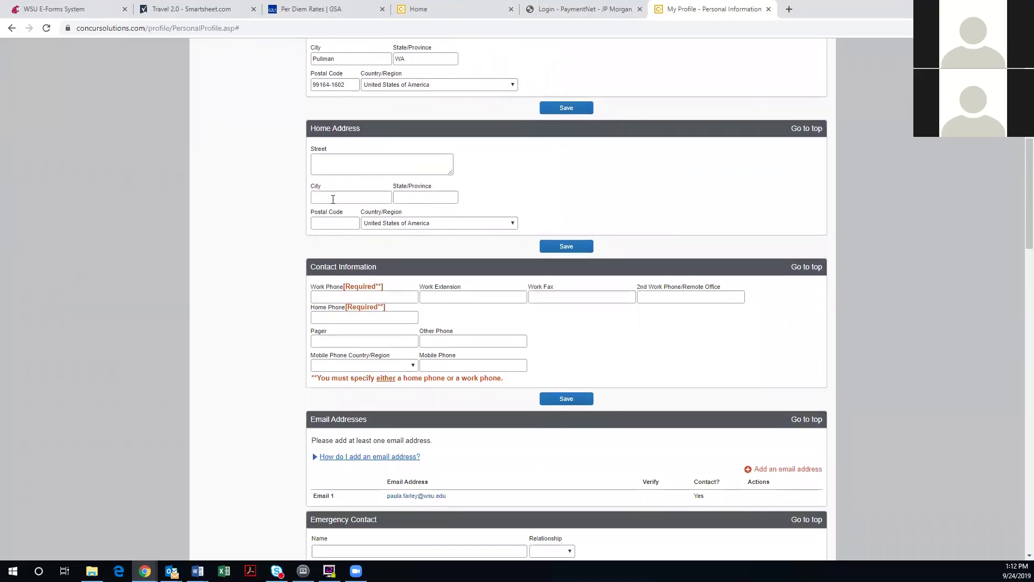
{"action": "left_click", "coordinate": [332, 167]}
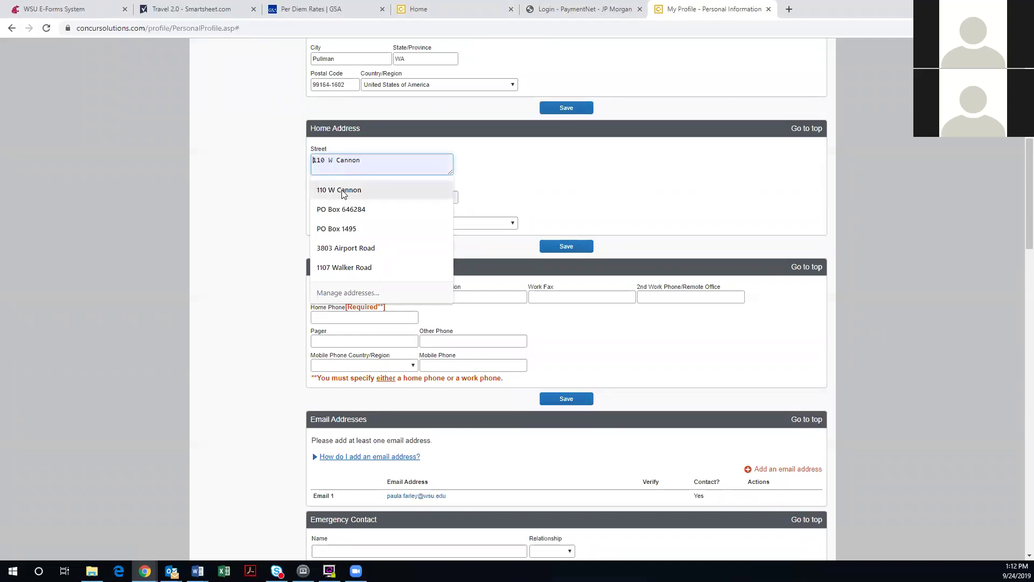
{"action": "left_click", "coordinate": [323, 190]}
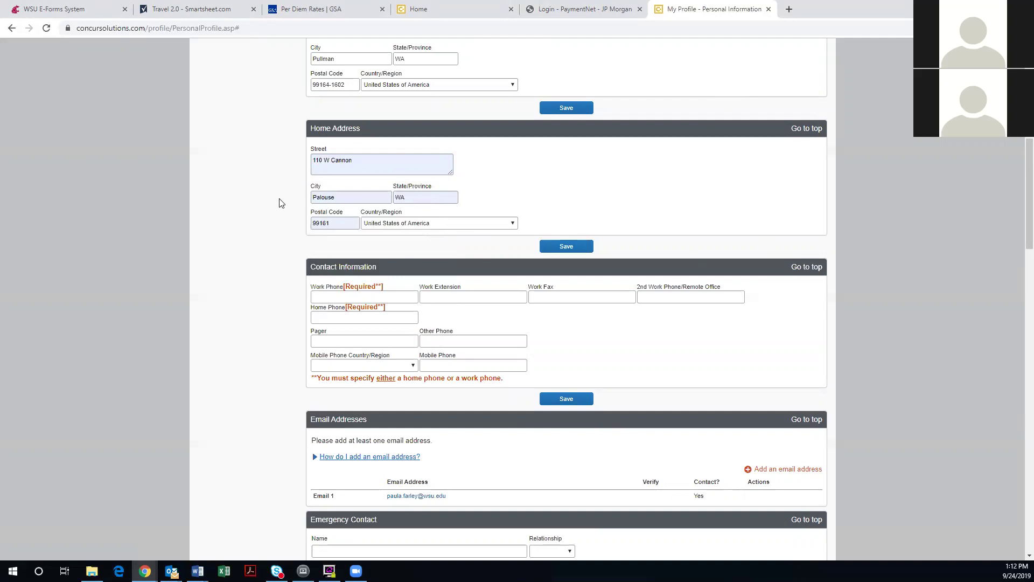
{"action": "scroll", "coordinate": [279, 203], "scroll_direction": "down", "scroll_amount": 1}
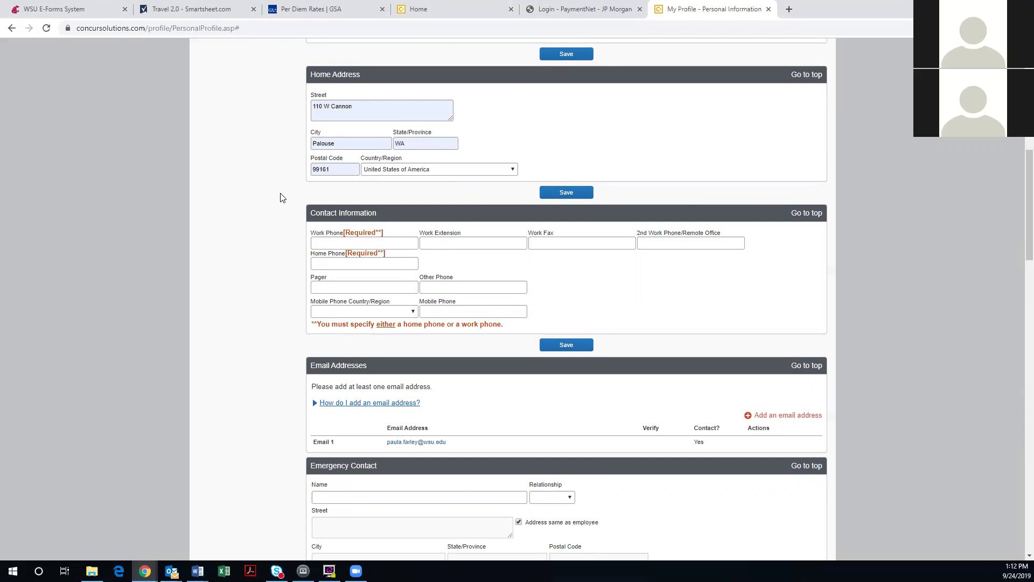
{"action": "scroll", "coordinate": [279, 201], "scroll_direction": "down", "scroll_amount": 1}
Enter the work phone number and fill the home phone from the suggested number
{"action": "left_click", "coordinate": [317, 188]}
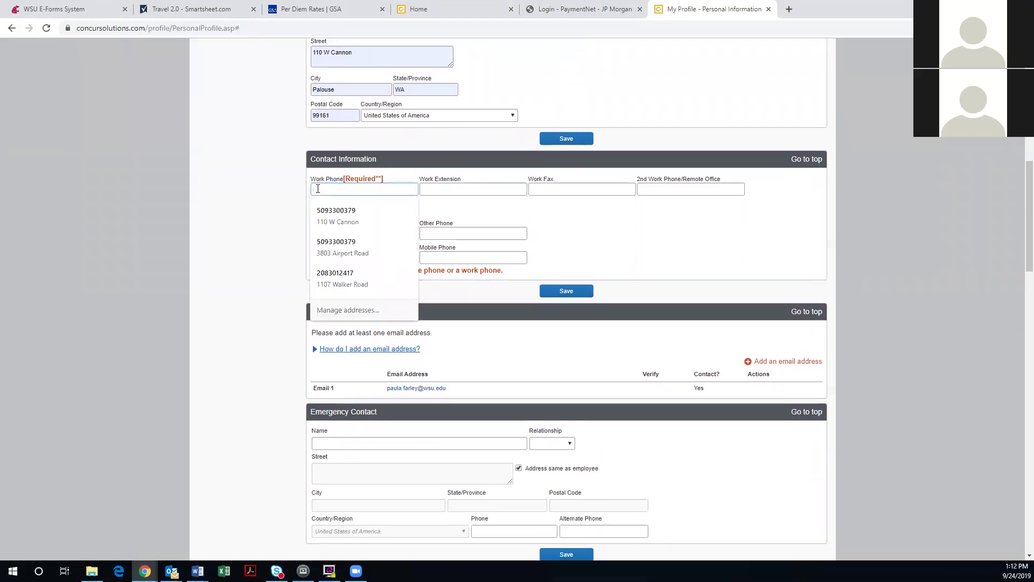
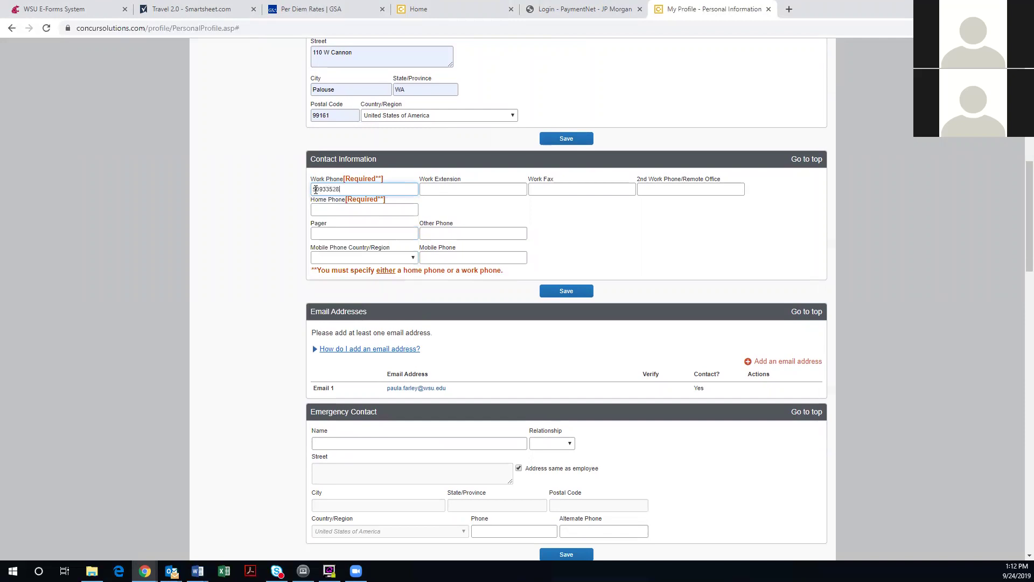
{"action": "key", "text": "Tab"}
{"action": "key", "text": "Tab"}
{"action": "key", "text": "Tab"}
{"action": "type", "text": "50"}
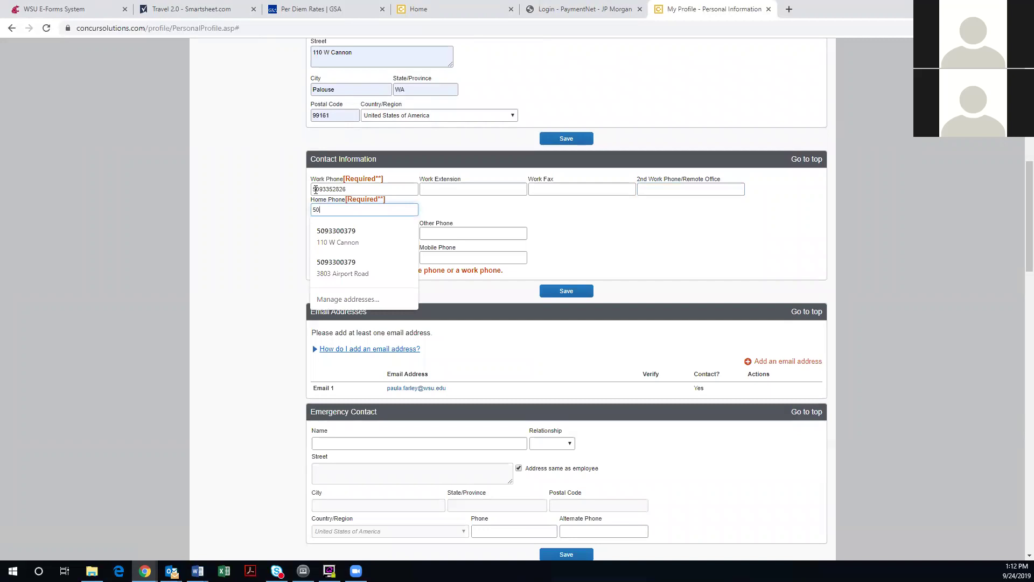
{"action": "type", "text": "90"}
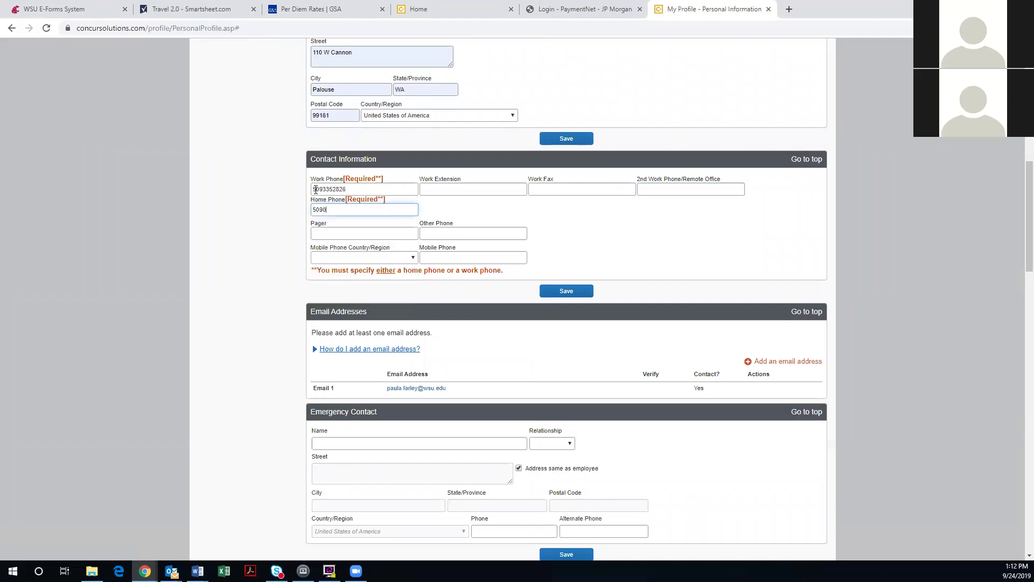
{"action": "key", "text": "BackSpace"}
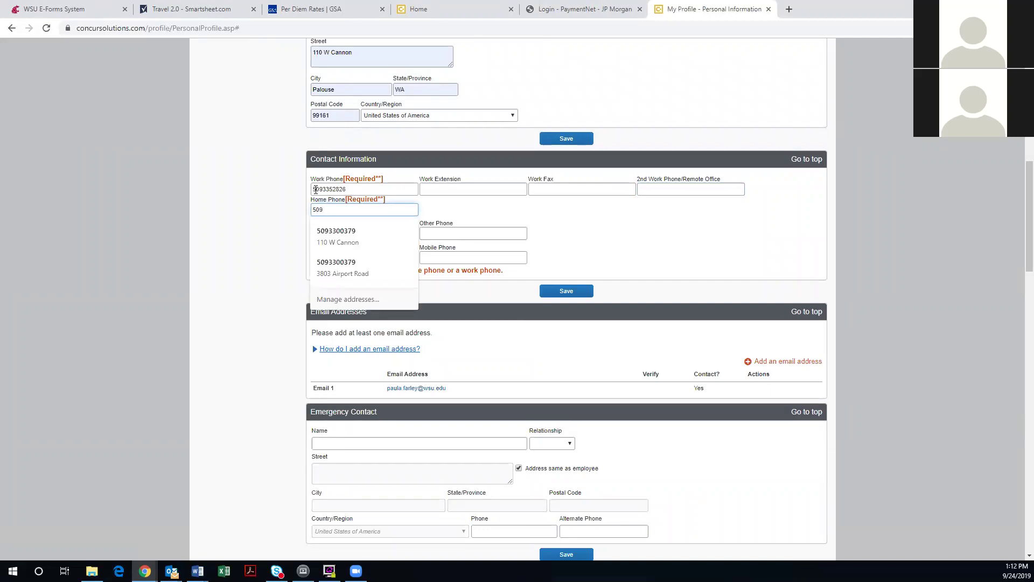
{"action": "key", "text": "Down"}
{"action": "key", "text": "Tab"}
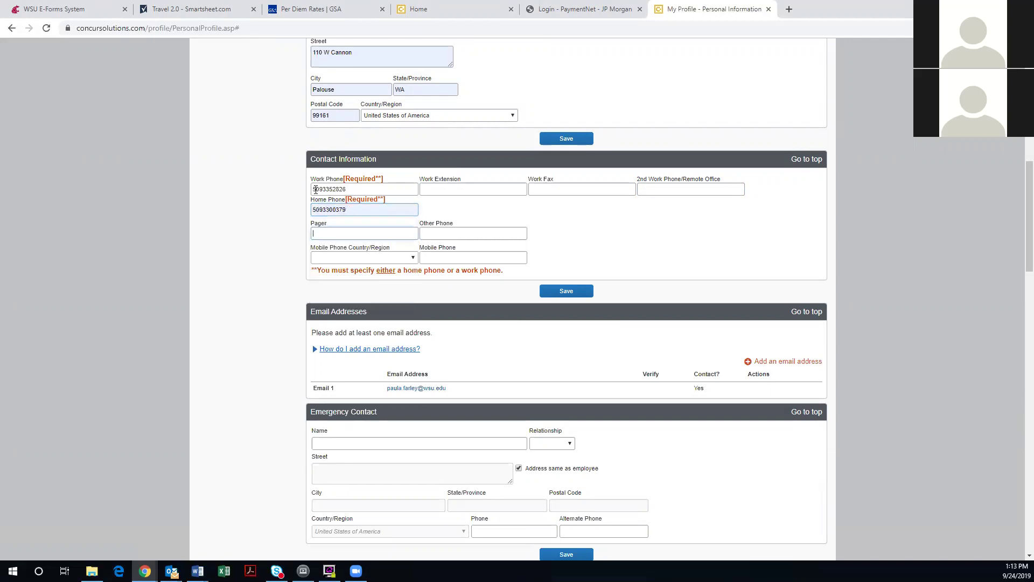
{"action": "key", "text": "Tab"}
{"action": "key", "text": "Tab"}
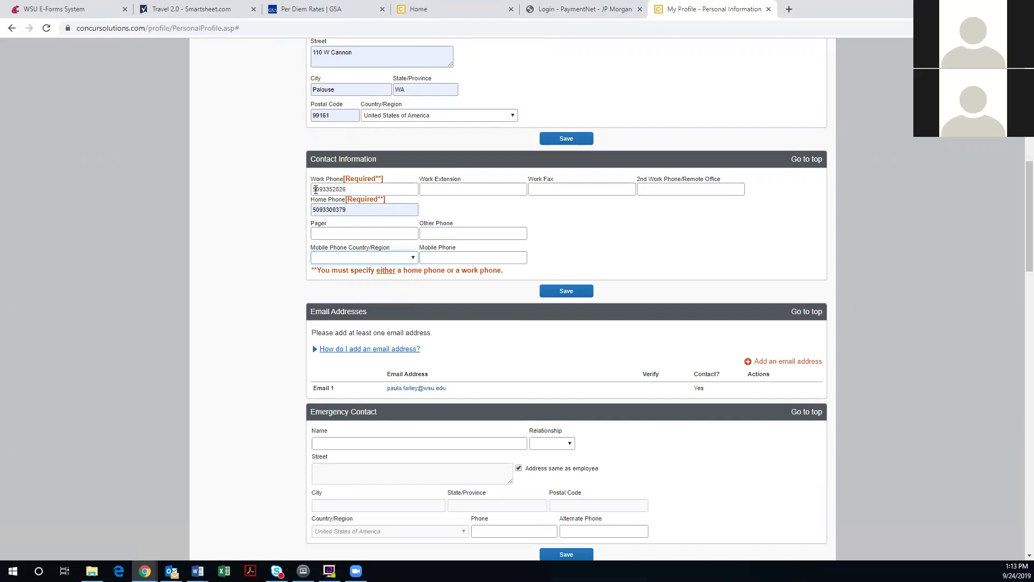
Set the mobile phone country to United States of America (+1) and enter the mobile number
{"action": "left_click", "coordinate": [362, 257]}
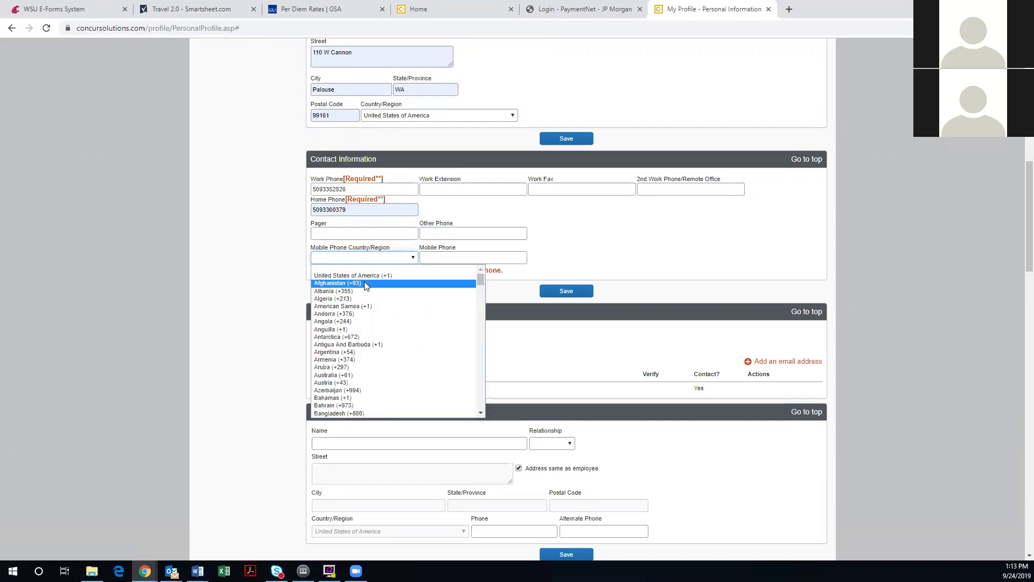
{"action": "left_click", "coordinate": [353, 275]}
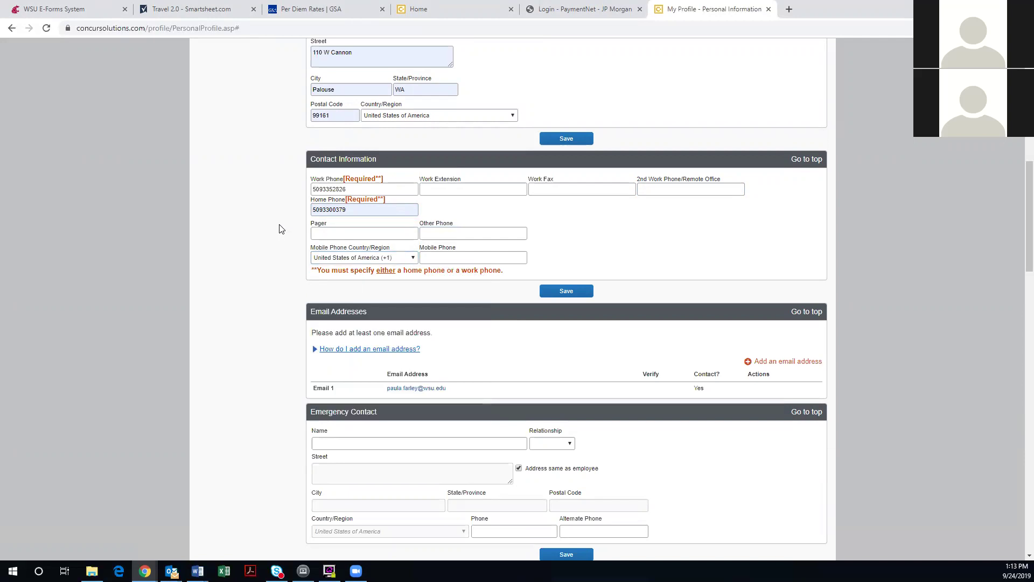
{"action": "left_click", "coordinate": [456, 258]}
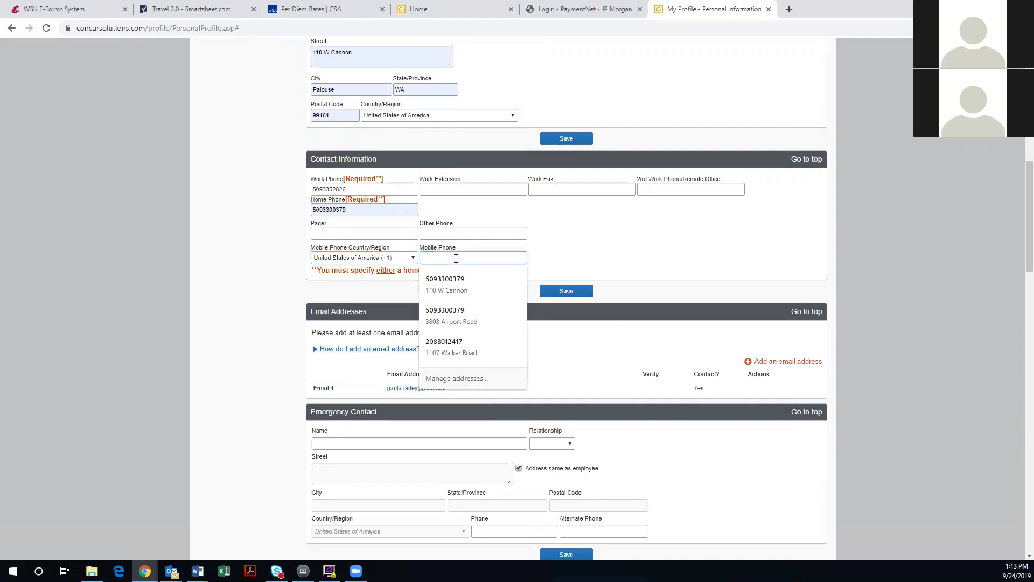
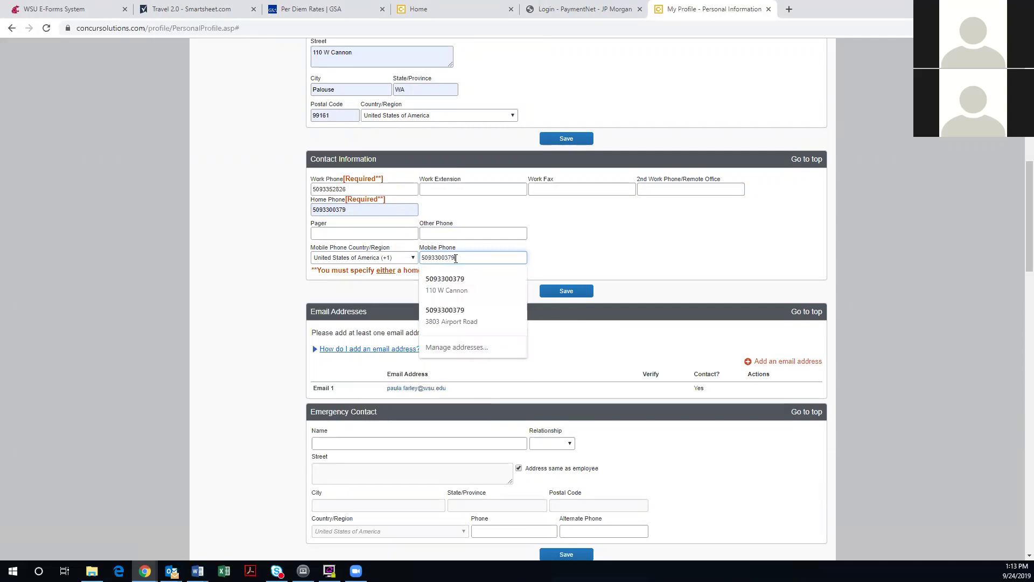
{"action": "left_click", "coordinate": [249, 242]}
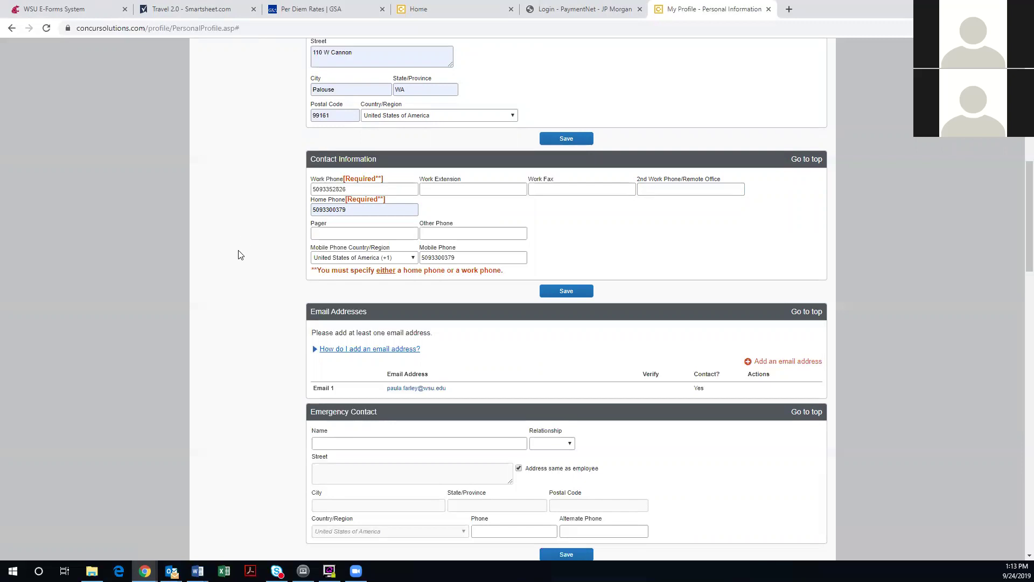
{"action": "scroll", "coordinate": [240, 254], "scroll_direction": "down", "scroll_amount": 3}
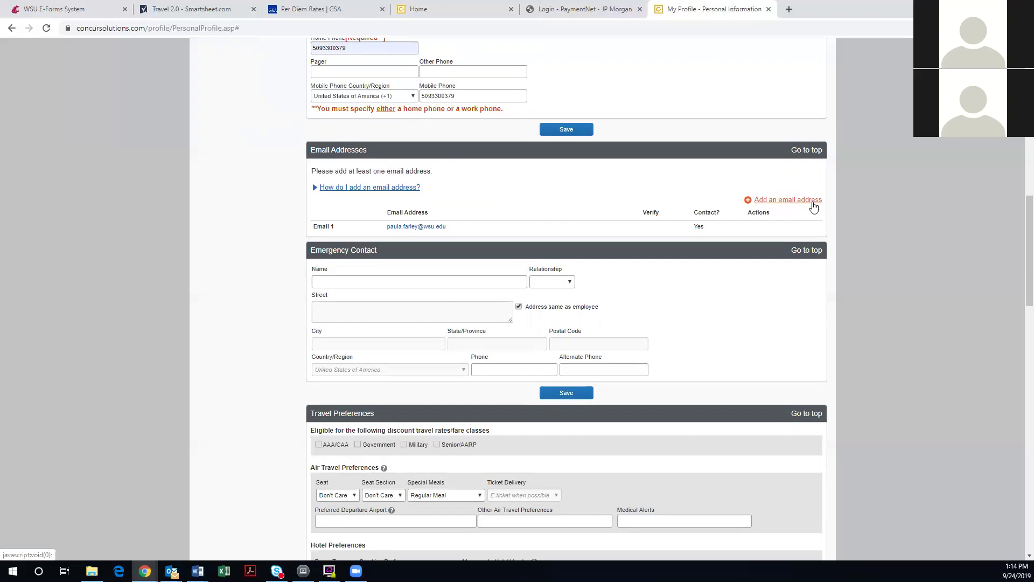
{"action": "scroll", "coordinate": [813, 208], "scroll_direction": "down", "scroll_amount": 1}
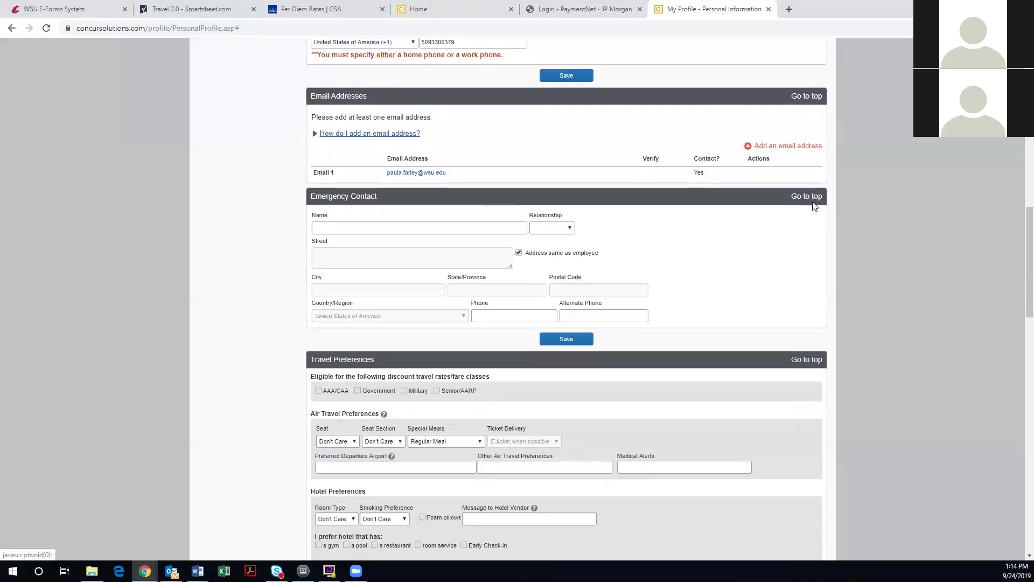
{"action": "scroll", "coordinate": [733, 260], "scroll_direction": "down", "scroll_amount": 1}
{"action": "scroll", "coordinate": [733, 260], "scroll_direction": "down", "scroll_amount": 1}
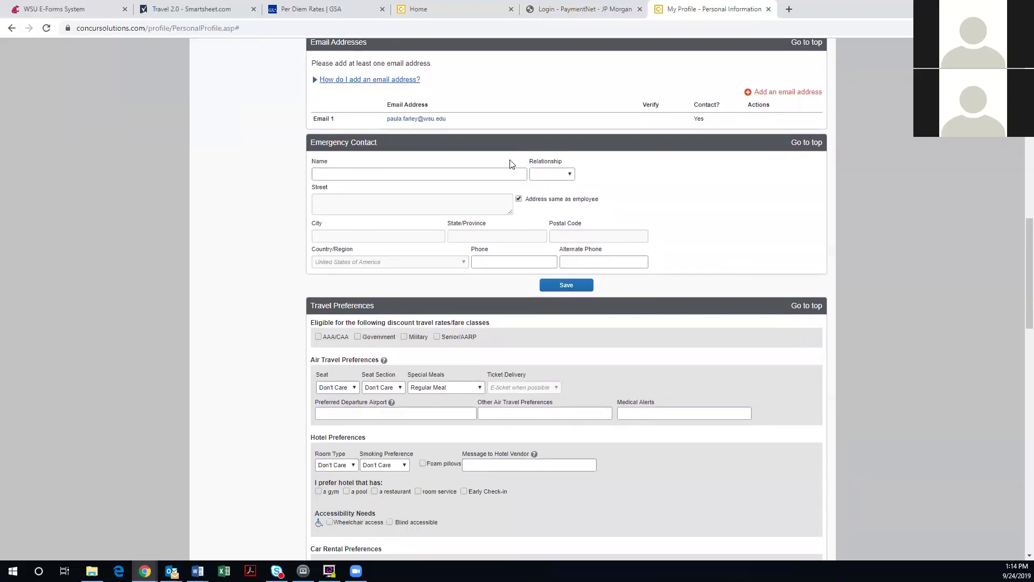
{"action": "left_click", "coordinate": [415, 174]}
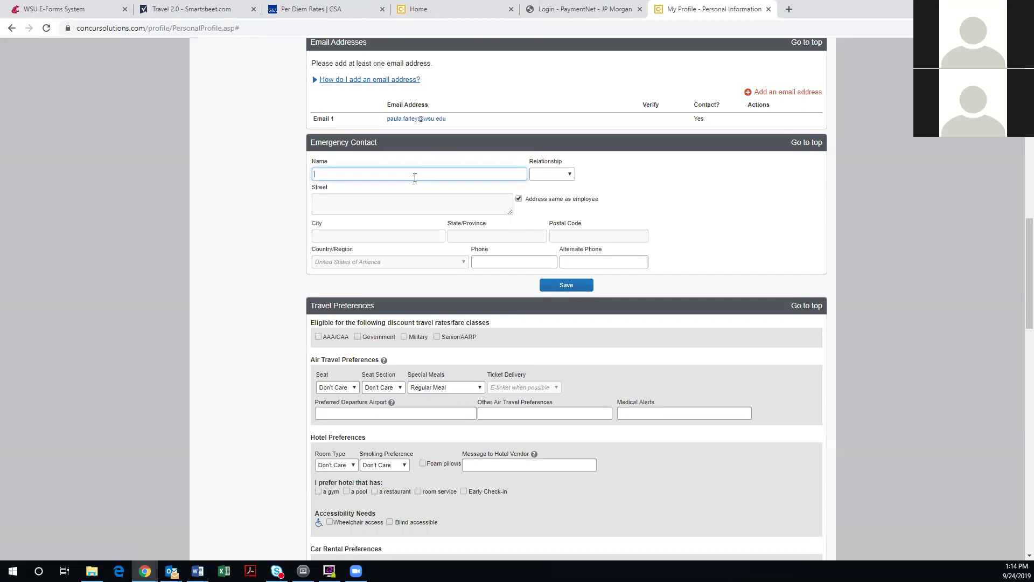
{"action": "type", "text": "shl"}
{"action": "left_click", "coordinate": [546, 174]}
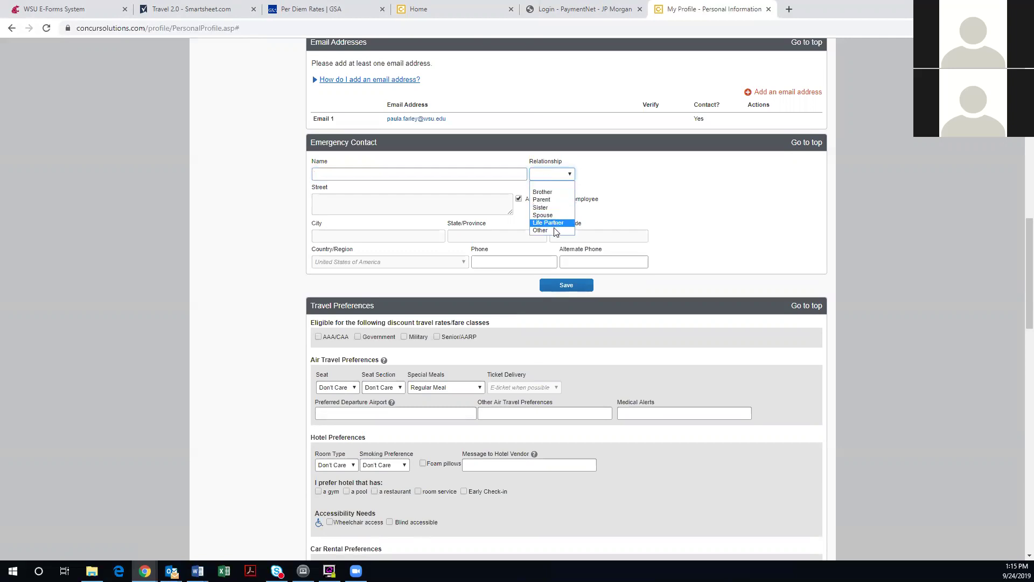
{"action": "left_click", "coordinate": [459, 214]}
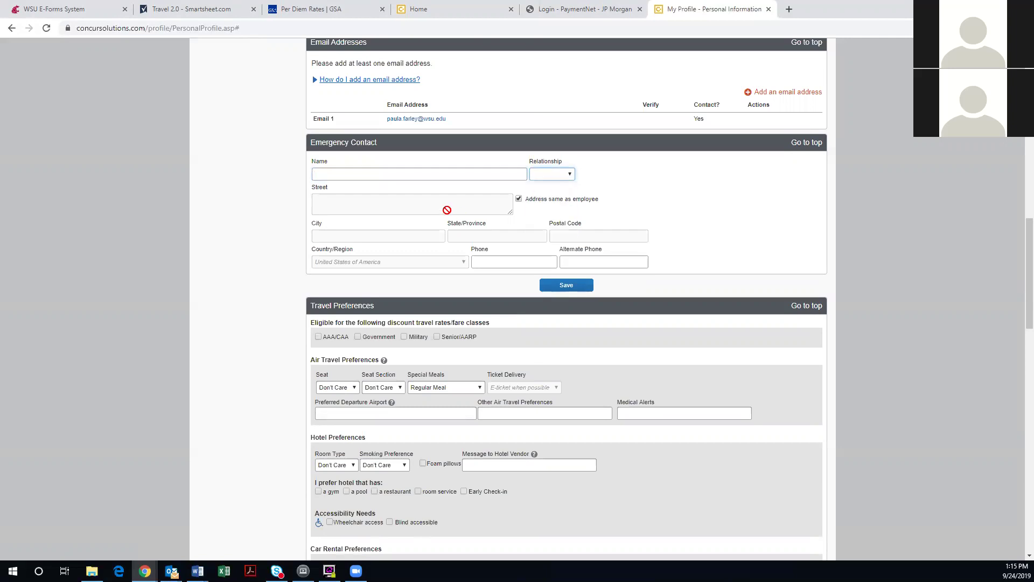
{"action": "left_click", "coordinate": [519, 199]}
{"action": "left_click", "coordinate": [509, 262]}
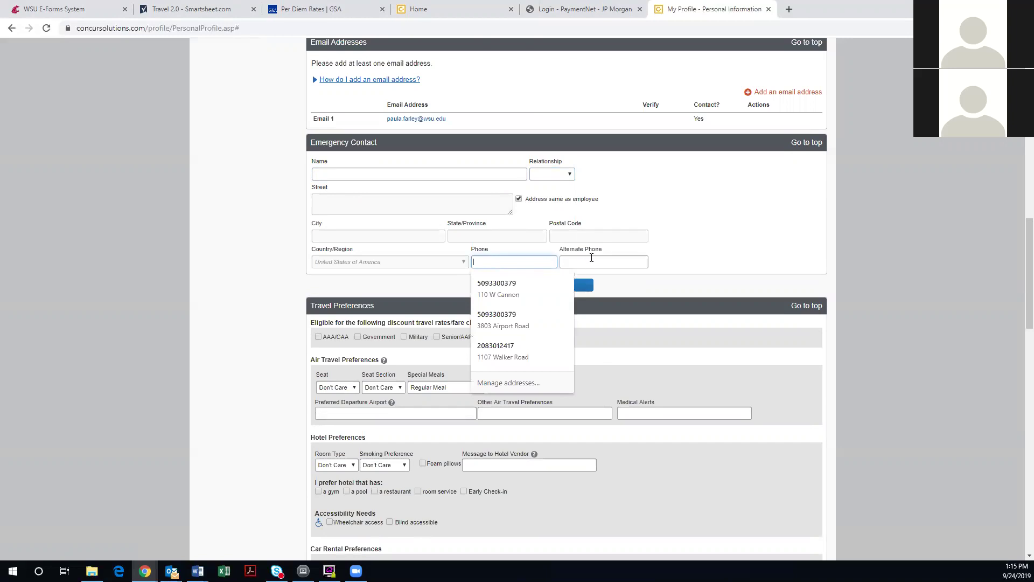
{"action": "left_click", "coordinate": [591, 261]}
{"action": "left_click", "coordinate": [731, 262]}
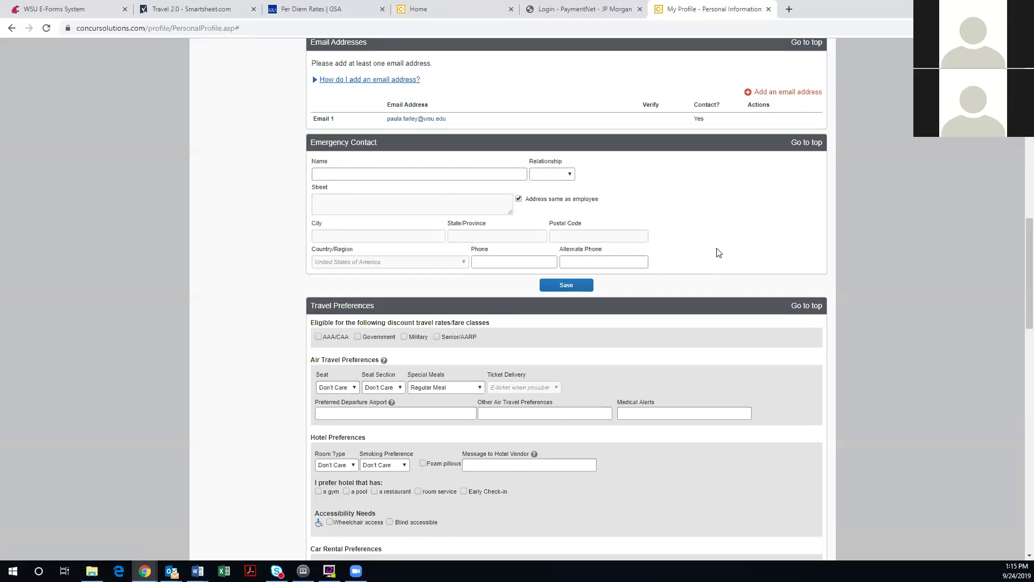
Scroll down to Travel Preferences and open the Seat preference dropdown
{"action": "scroll", "coordinate": [707, 231], "scroll_direction": "down", "scroll_amount": 1}
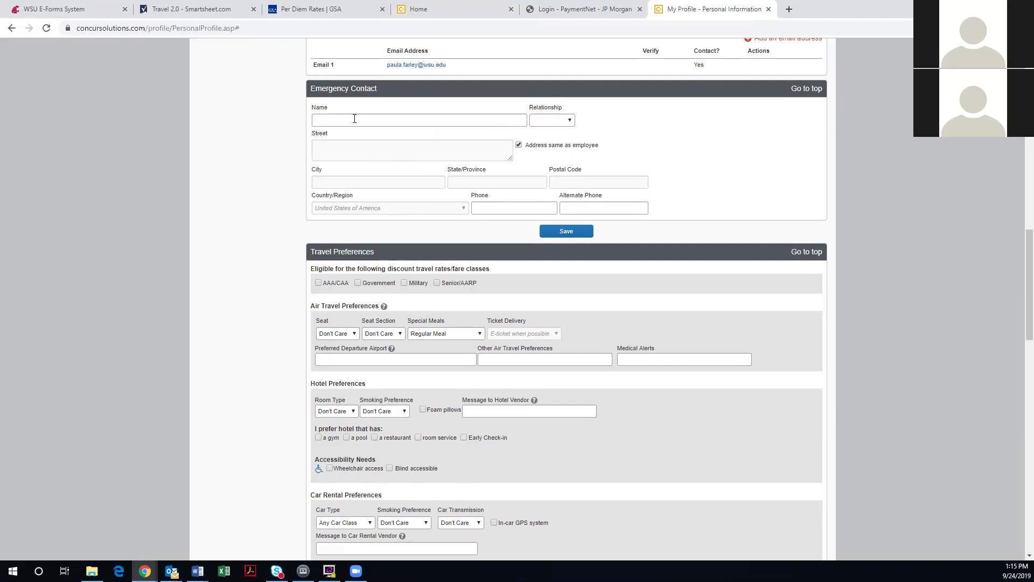
{"action": "scroll", "coordinate": [237, 155], "scroll_direction": "down", "scroll_amount": 2}
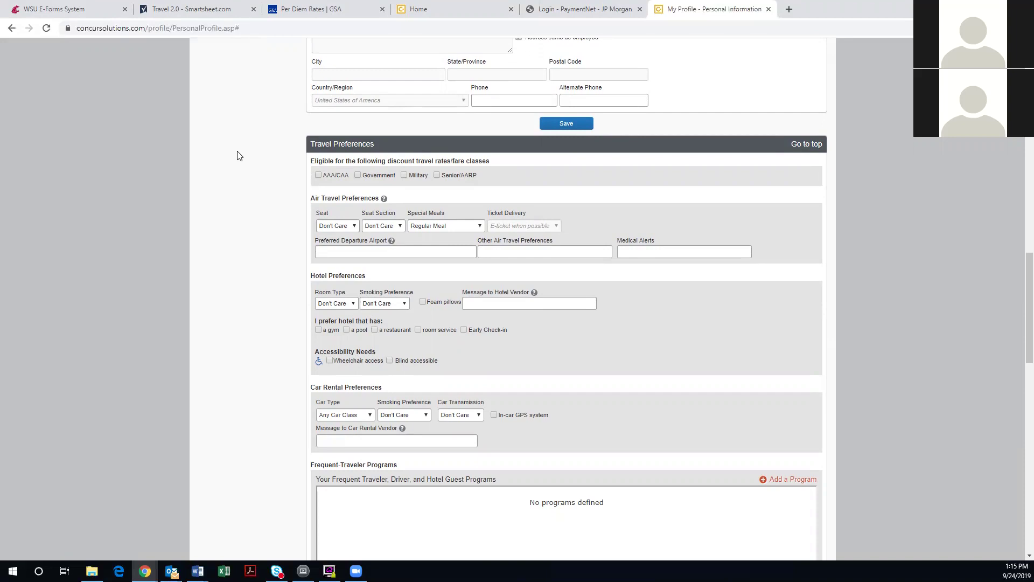
{"action": "scroll", "coordinate": [239, 155], "scroll_direction": "down", "scroll_amount": 1}
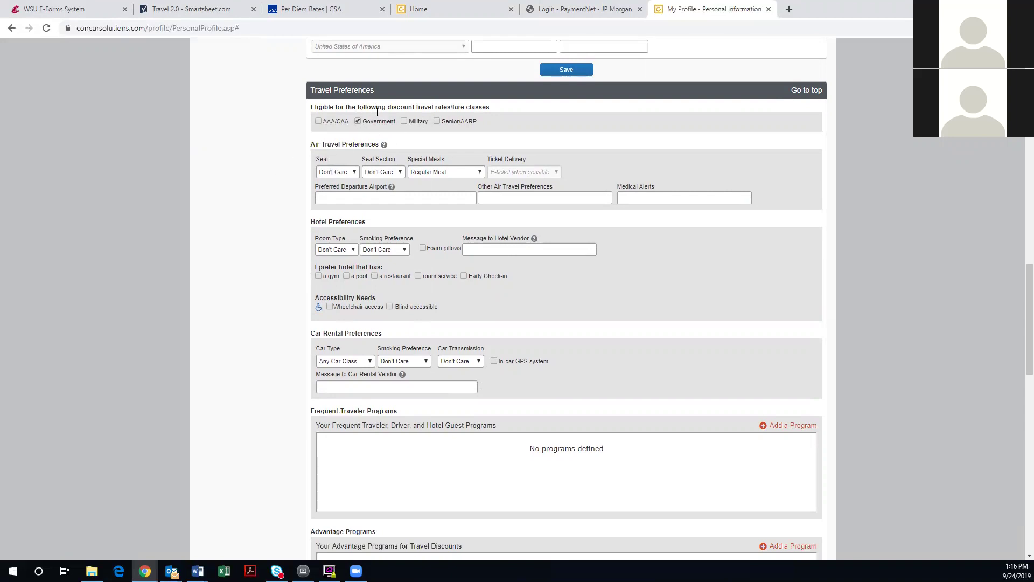
{"action": "scroll", "coordinate": [364, 143], "scroll_direction": "down", "scroll_amount": 1}
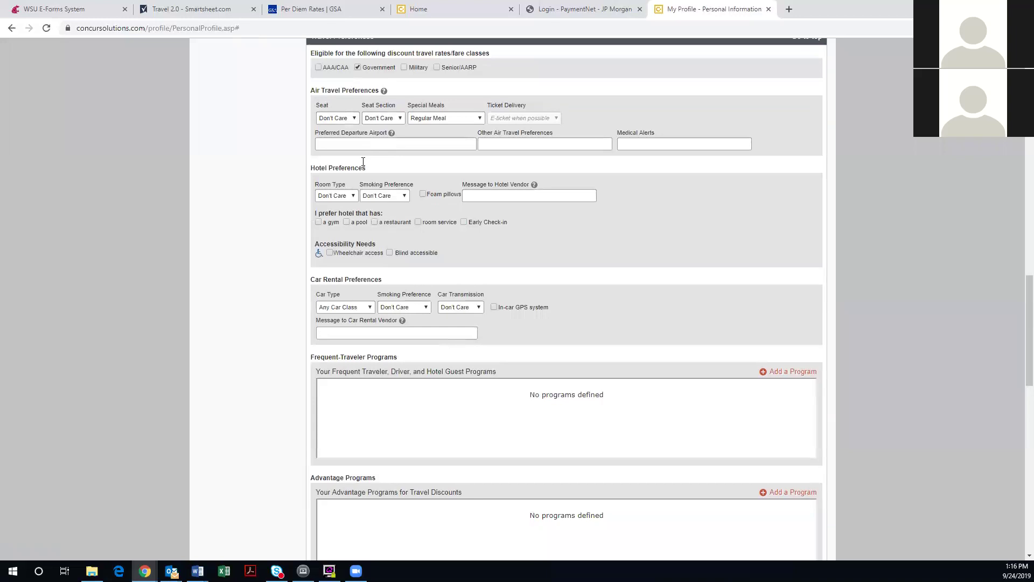
{"action": "left_click", "coordinate": [344, 117]}
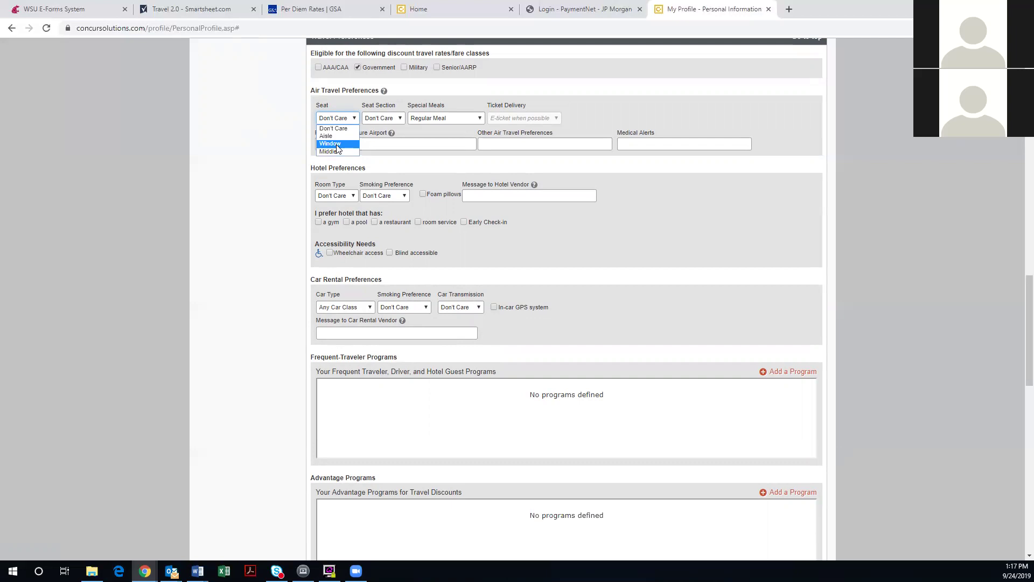
Set the seat preference to Window and the car rental type to Economy Car
{"action": "left_click", "coordinate": [337, 144]}
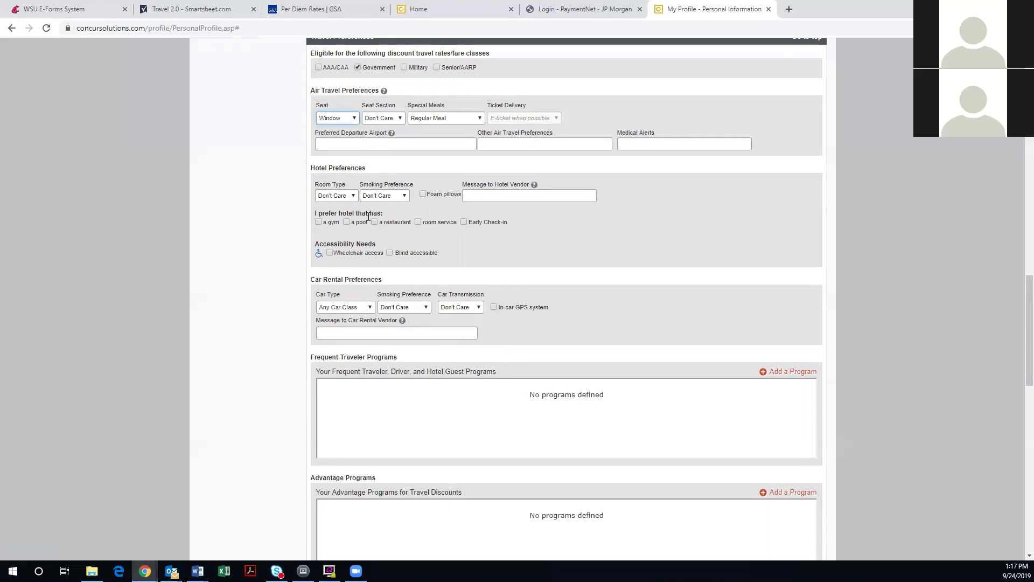
{"action": "scroll", "coordinate": [368, 216], "scroll_direction": "down", "scroll_amount": 1}
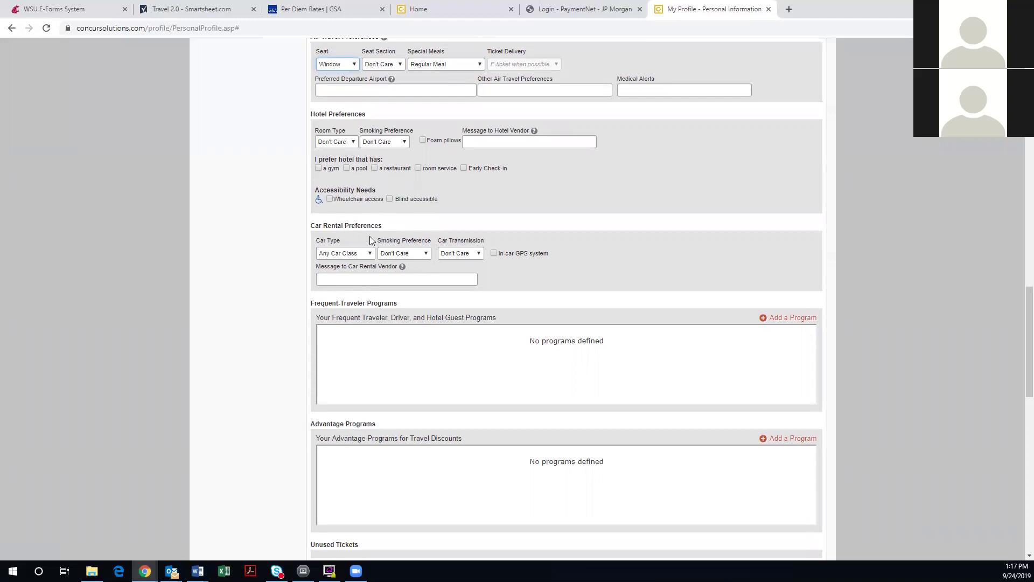
{"action": "left_click", "coordinate": [354, 252]}
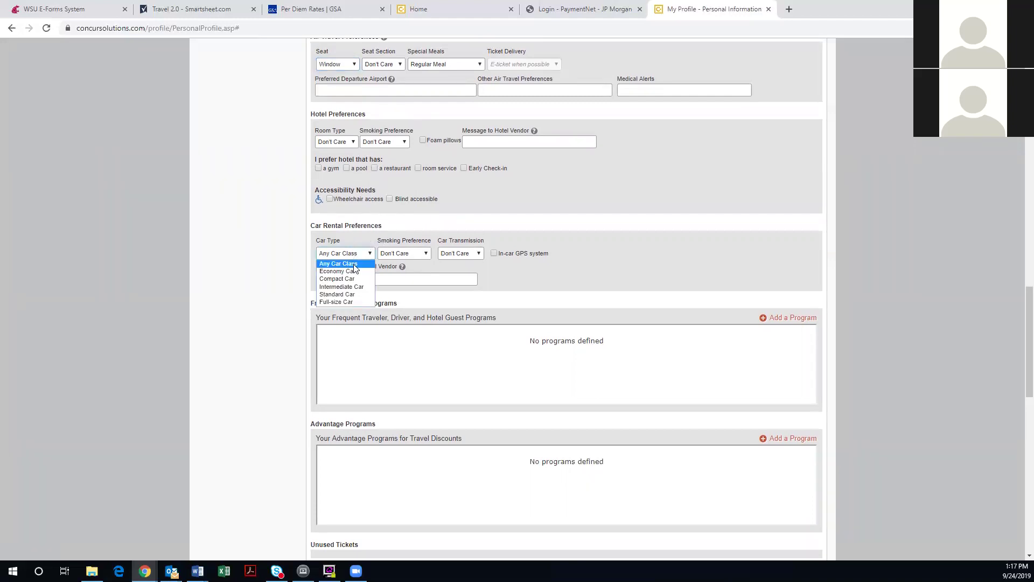
{"action": "left_click", "coordinate": [351, 271]}
{"action": "left_click", "coordinate": [349, 253]}
{"action": "left_click", "coordinate": [348, 273]}
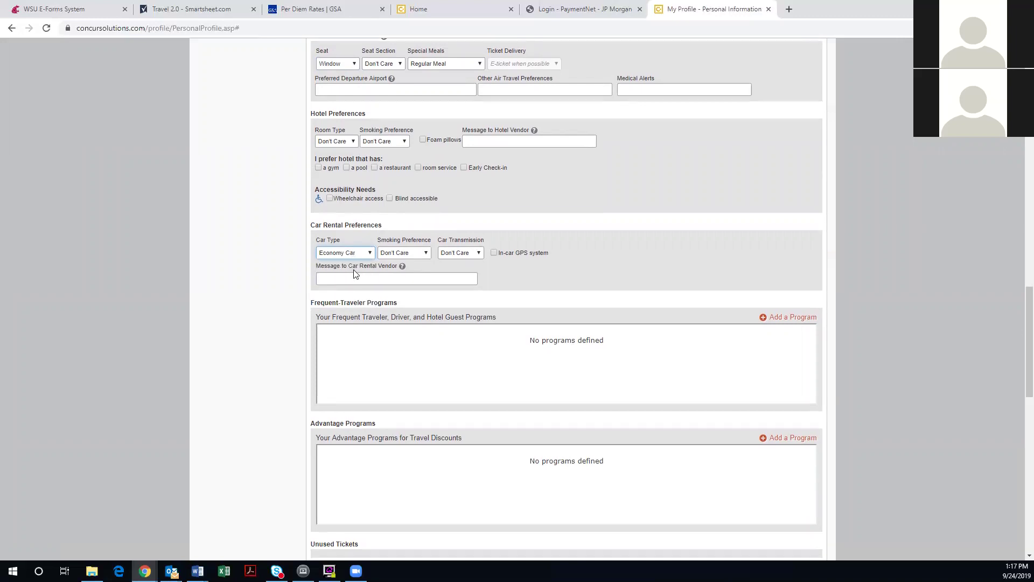
{"action": "scroll", "coordinate": [355, 274], "scroll_direction": "down", "scroll_amount": 1}
{"action": "left_click", "coordinate": [351, 200]}
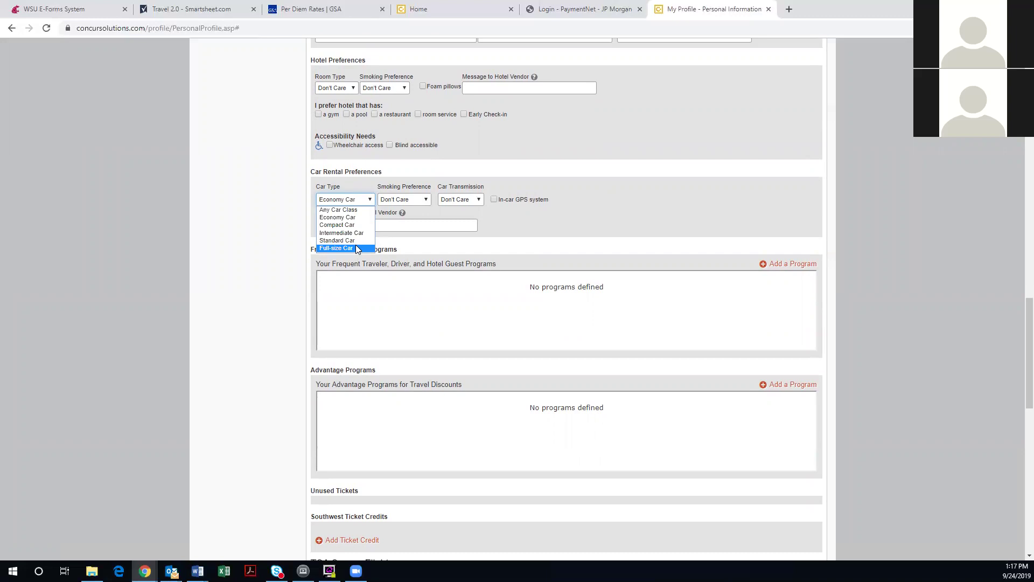
{"action": "left_click", "coordinate": [423, 290]}
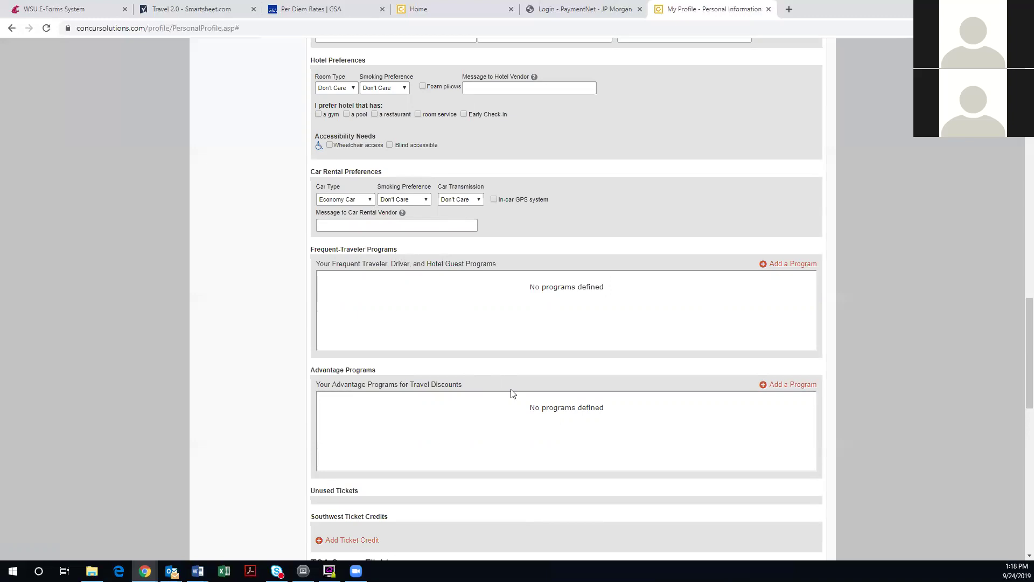
Start a hotel frequent-traveler program, browse the hotel chains, then cancel without adding one
{"action": "left_click", "coordinate": [781, 271]}
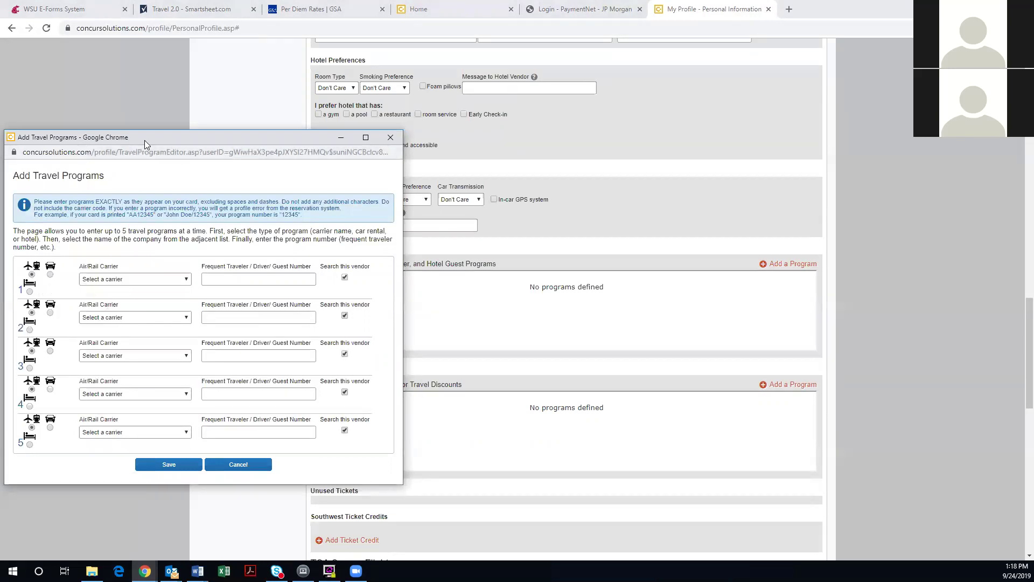
{"action": "left_click_drag", "start_coordinate": [144, 140], "coordinate": [525, 137]}
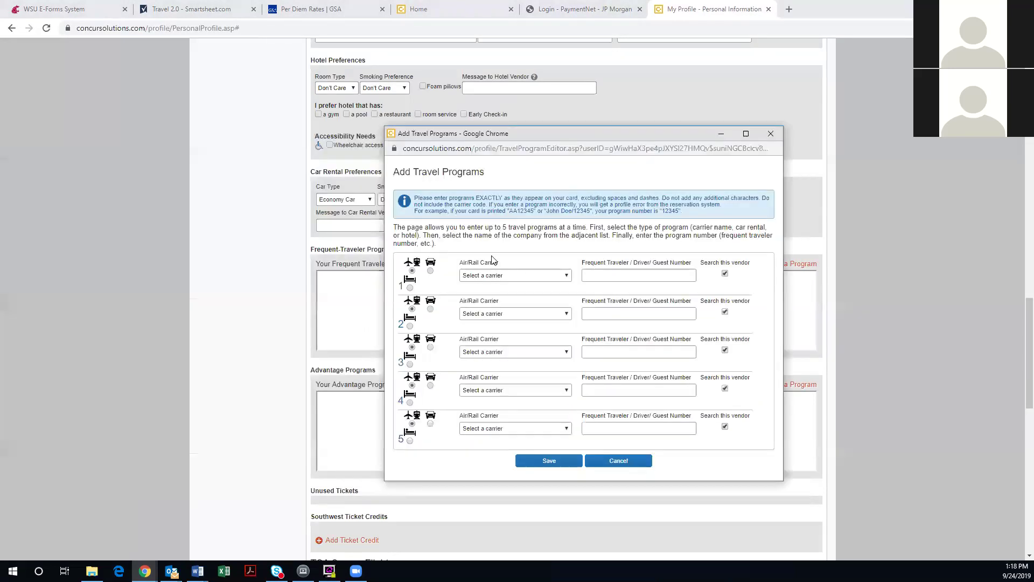
{"action": "left_click", "coordinate": [431, 270]}
{"action": "left_click", "coordinate": [411, 297]}
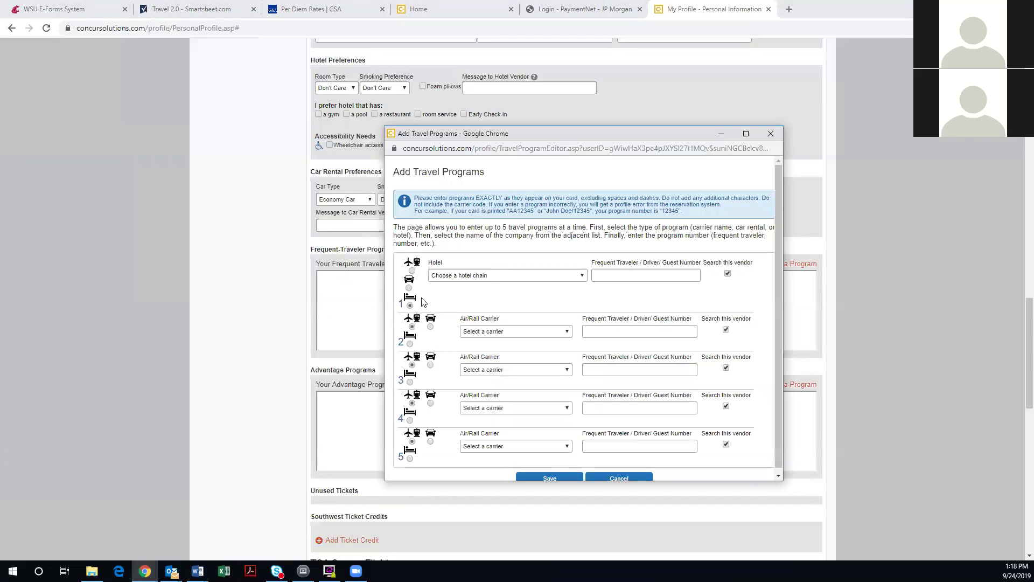
{"action": "left_click", "coordinate": [454, 276]}
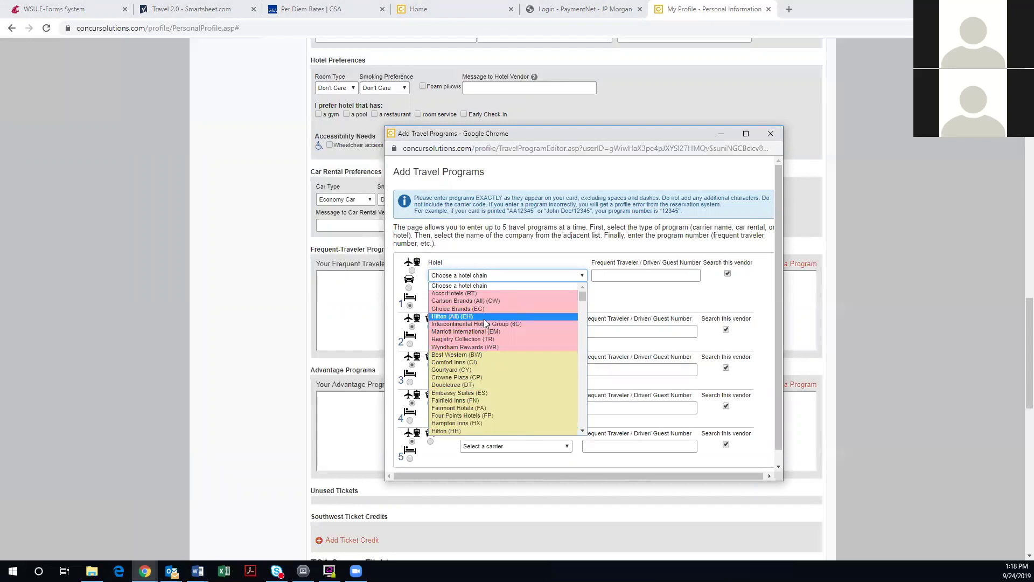
{"action": "scroll", "coordinate": [487, 324], "scroll_direction": "down", "scroll_amount": 10}
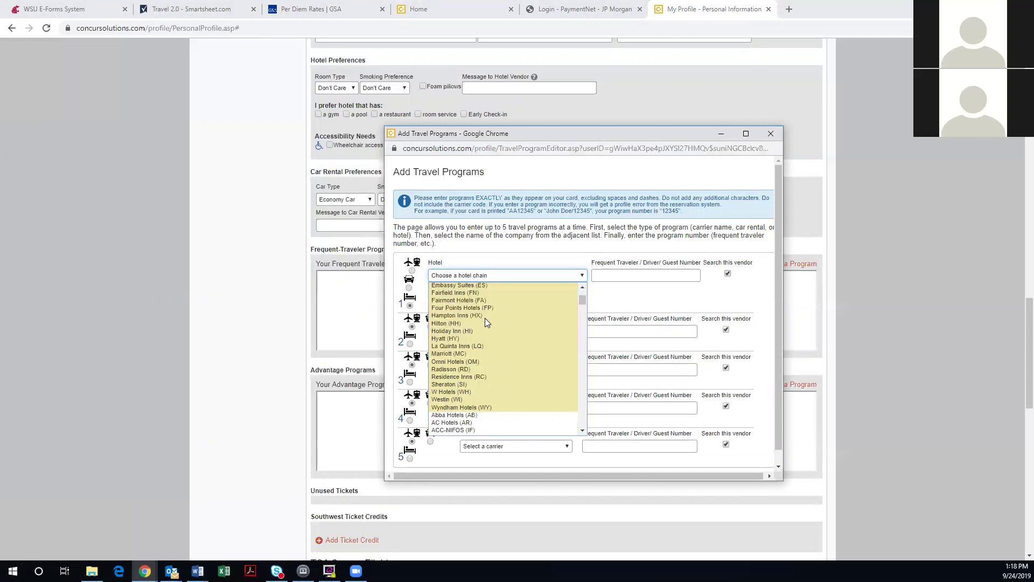
{"action": "scroll", "coordinate": [488, 325], "scroll_direction": "up", "scroll_amount": 10}
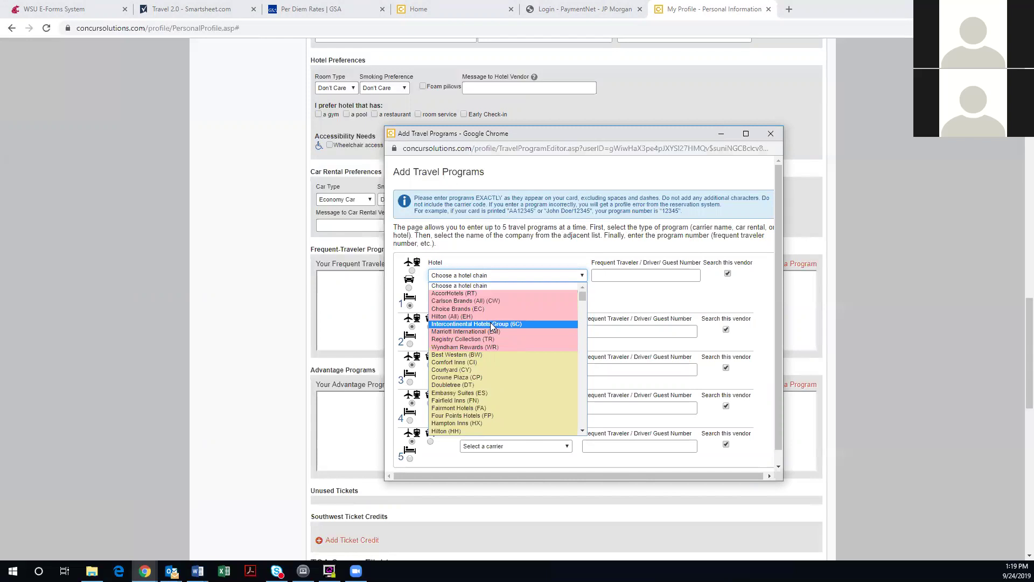
{"action": "left_click", "coordinate": [572, 264]}
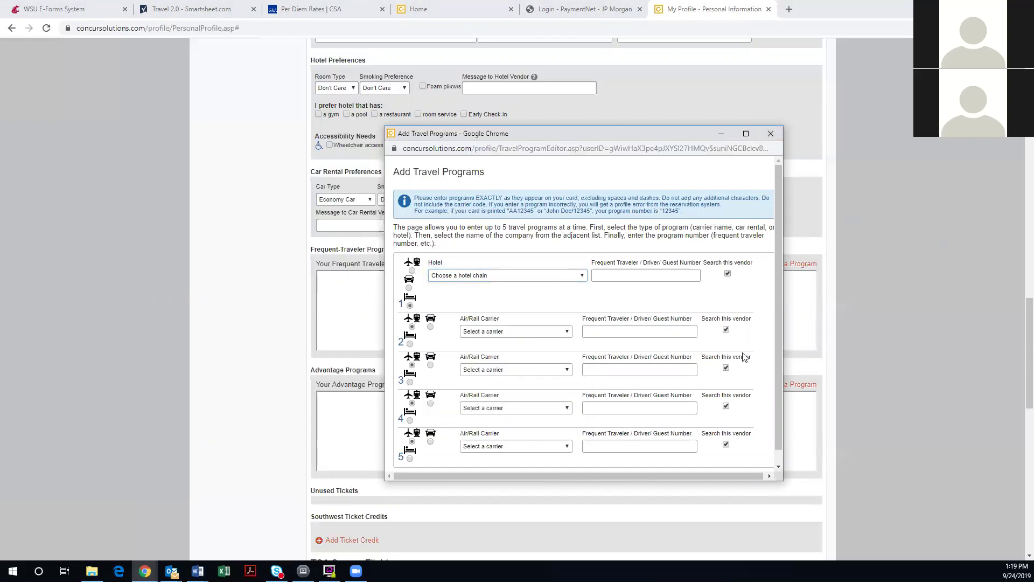
{"action": "scroll", "coordinate": [749, 376], "scroll_direction": "down", "scroll_amount": 1}
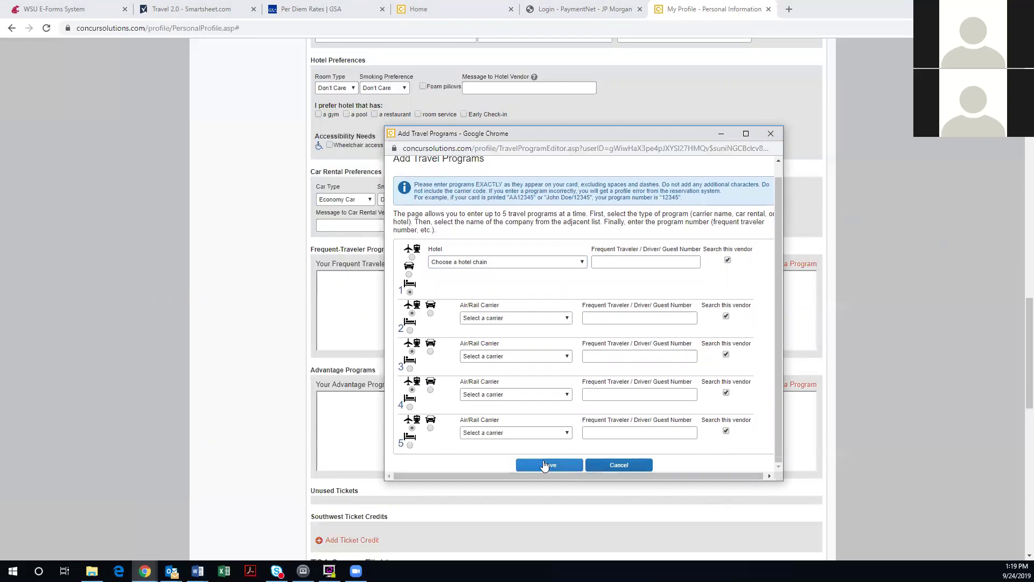
{"action": "left_click", "coordinate": [614, 467]}
{"action": "scroll", "coordinate": [484, 442], "scroll_direction": "down", "scroll_amount": 1}
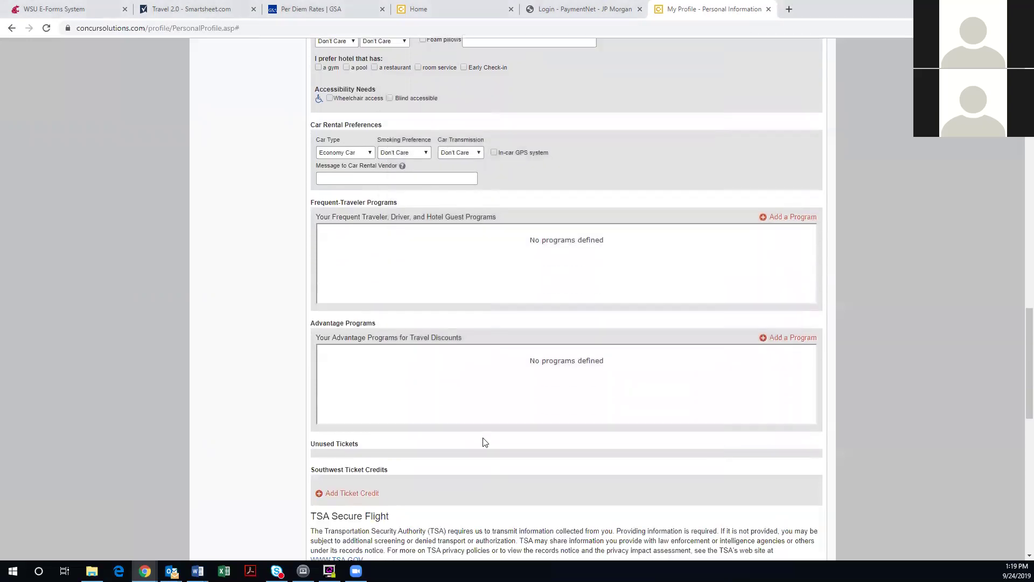
{"action": "left_click", "coordinate": [796, 330]}
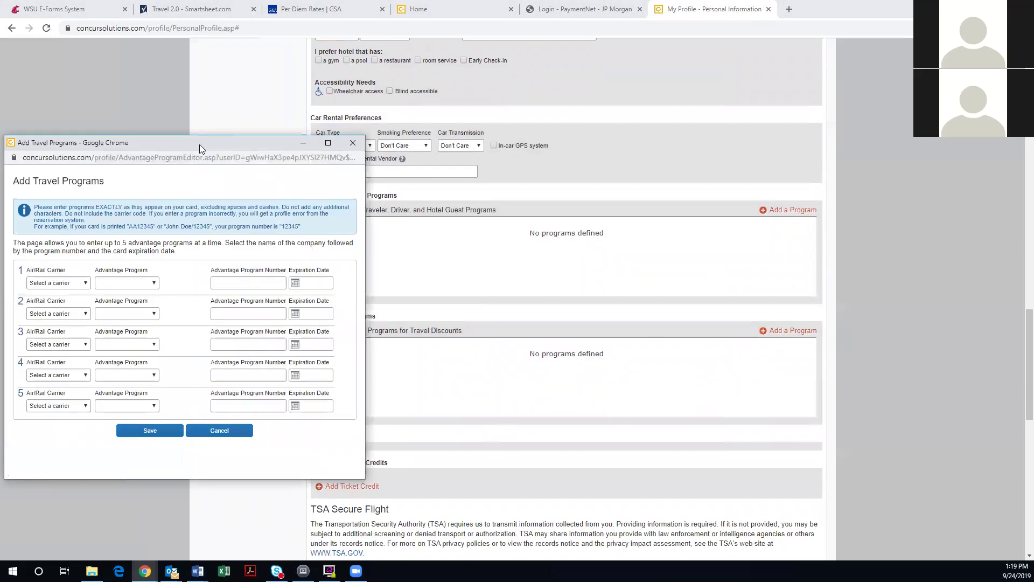
{"action": "left_click_drag", "start_coordinate": [199, 145], "coordinate": [522, 120]}
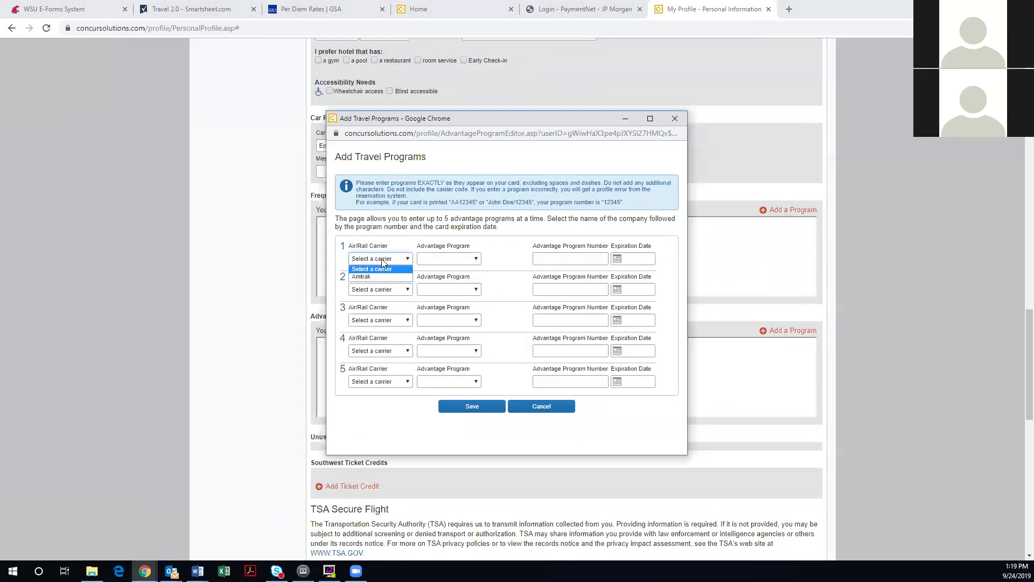
{"action": "left_click", "coordinate": [382, 276]}
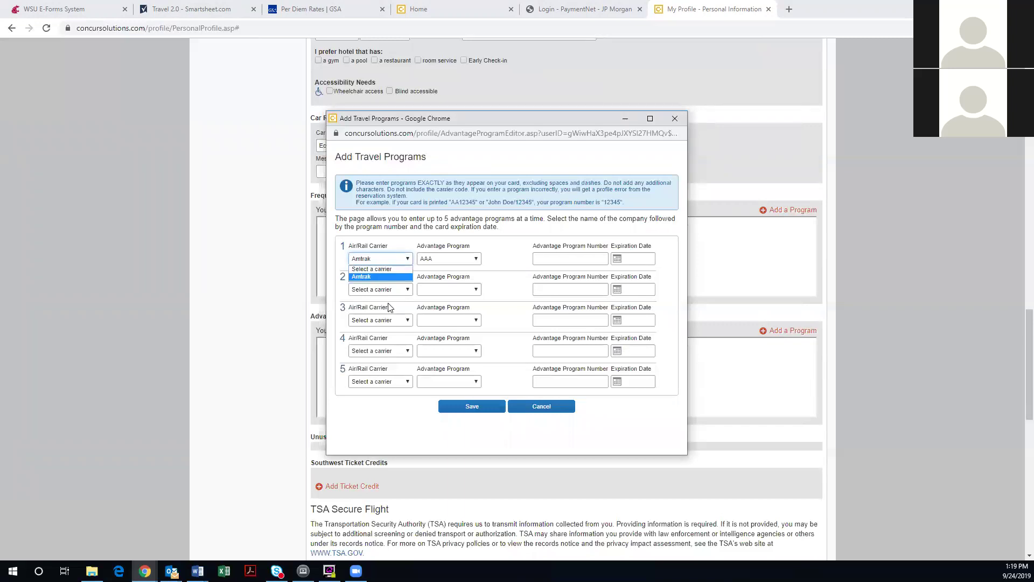
{"action": "left_click", "coordinate": [386, 291]}
{"action": "left_click", "coordinate": [382, 257]}
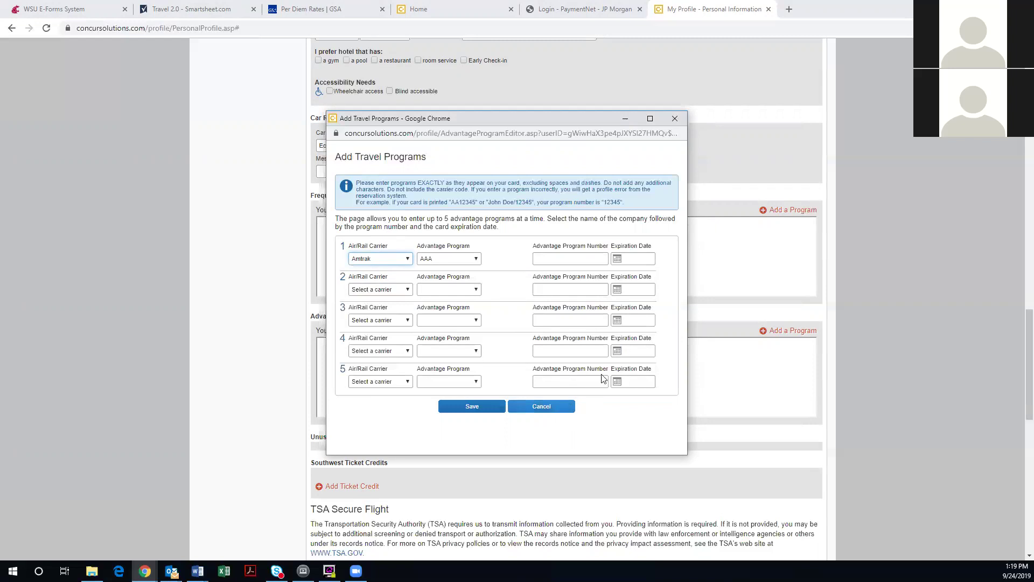
{"action": "left_click", "coordinate": [676, 119]}
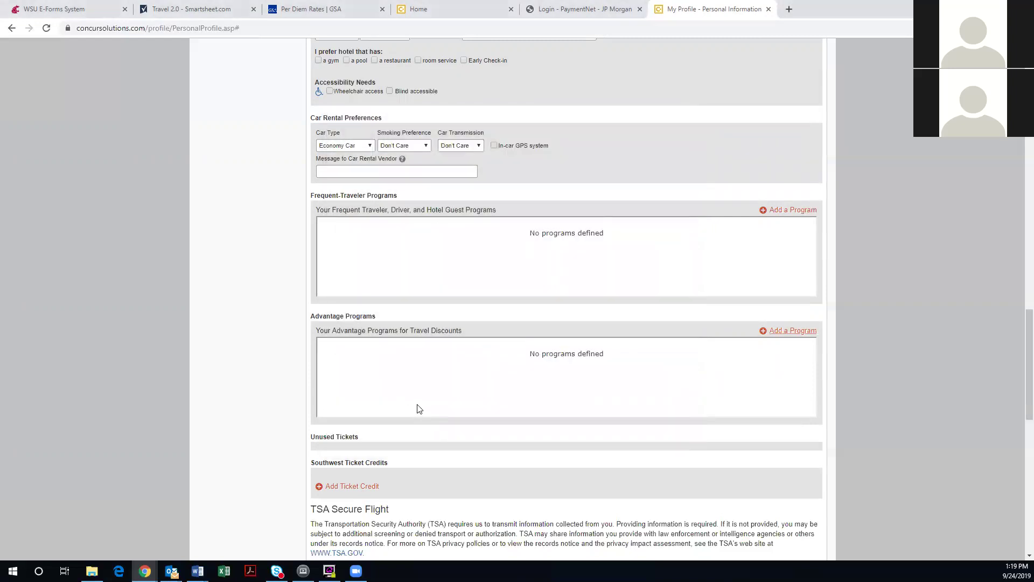
Scroll through the profile to review the discount fare classes and travel program sections
{"action": "scroll", "coordinate": [421, 409], "scroll_direction": "up", "scroll_amount": 5}
{"action": "scroll", "coordinate": [424, 396], "scroll_direction": "up", "scroll_amount": 5}
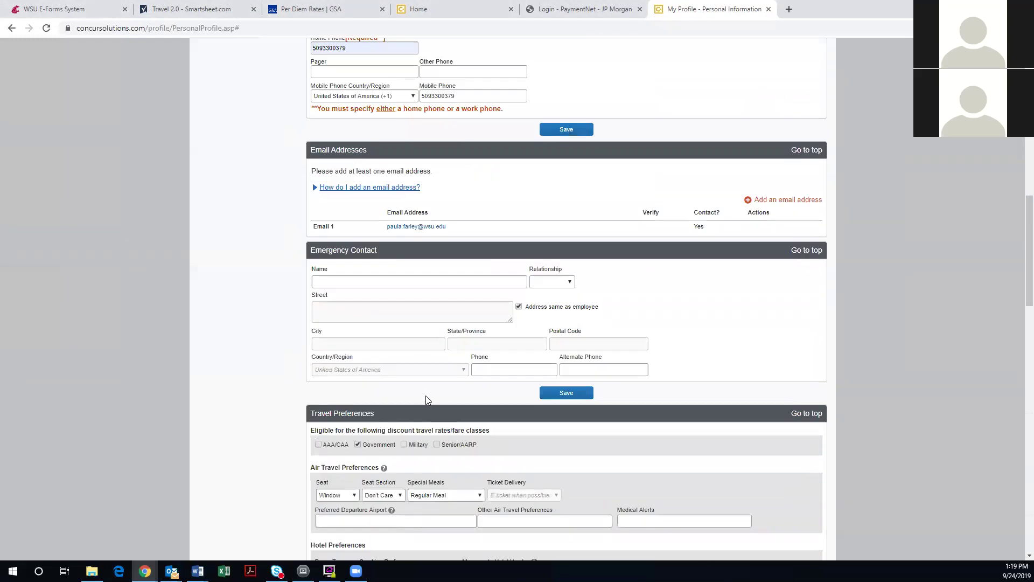
{"action": "scroll", "coordinate": [427, 397], "scroll_direction": "down", "scroll_amount": 9}
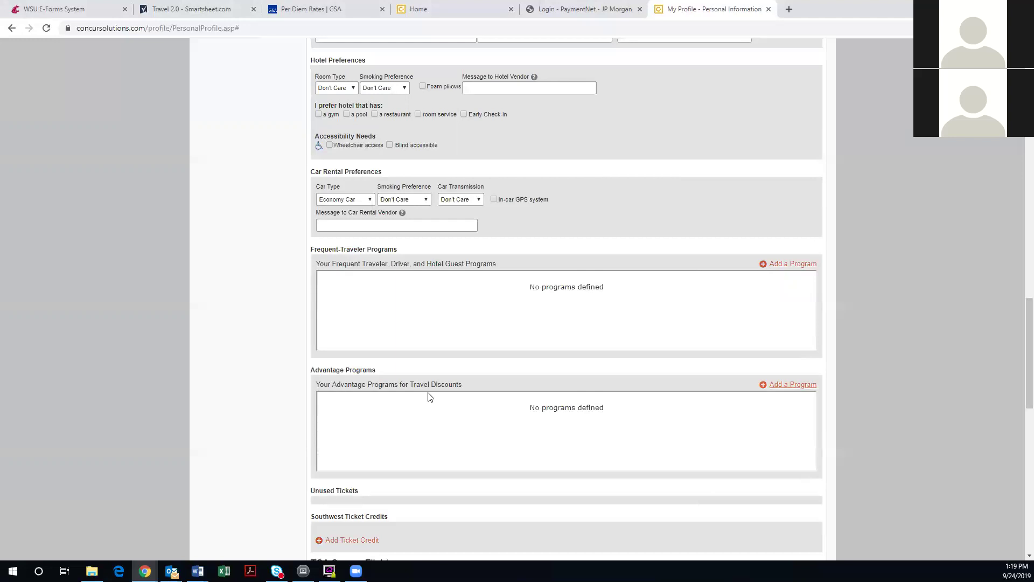
{"action": "scroll", "coordinate": [426, 291], "scroll_direction": "up", "scroll_amount": 12}
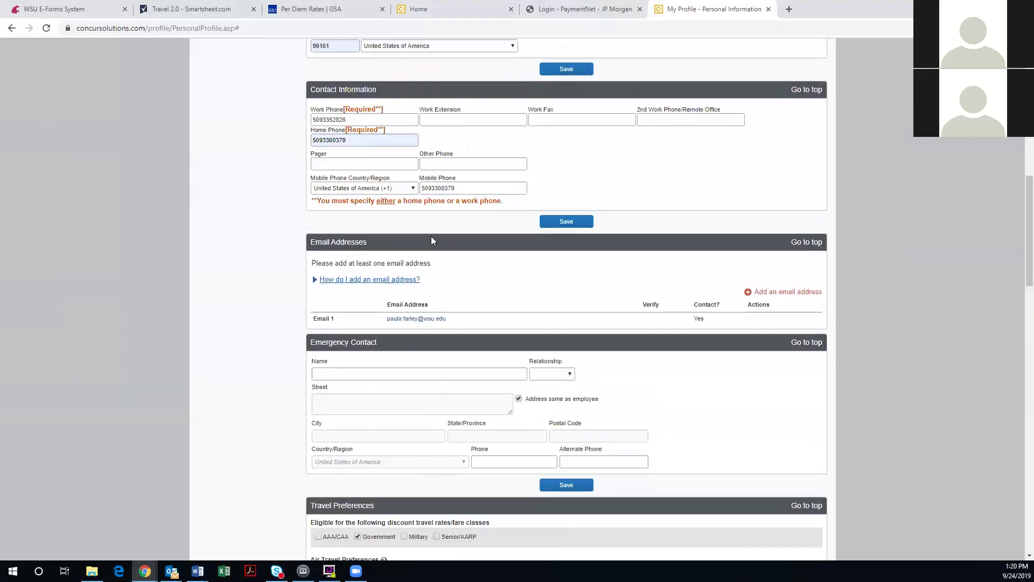
{"action": "scroll", "coordinate": [326, 356], "scroll_direction": "down", "scroll_amount": 5}
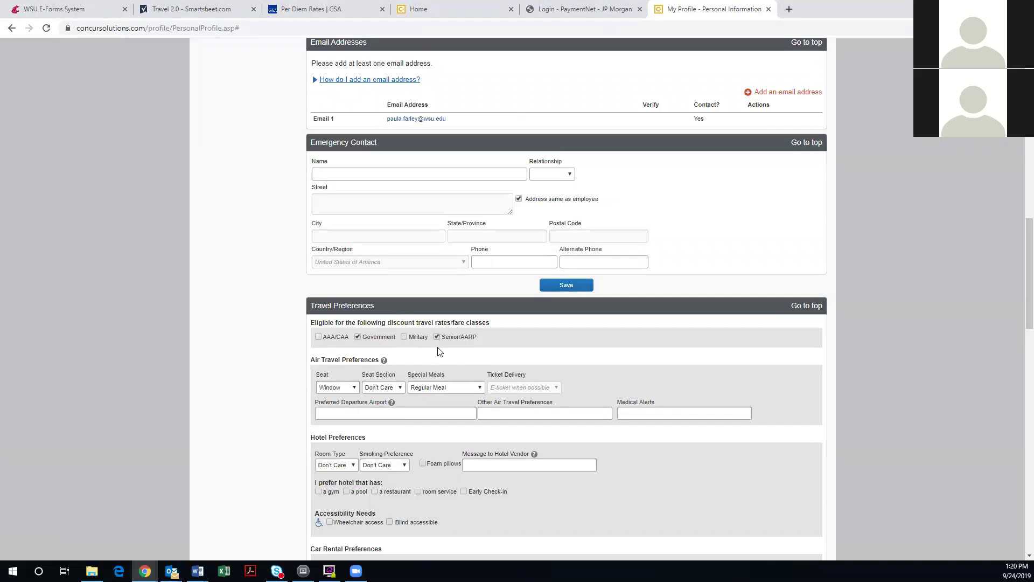
{"action": "scroll", "coordinate": [440, 351], "scroll_direction": "down", "scroll_amount": 5}
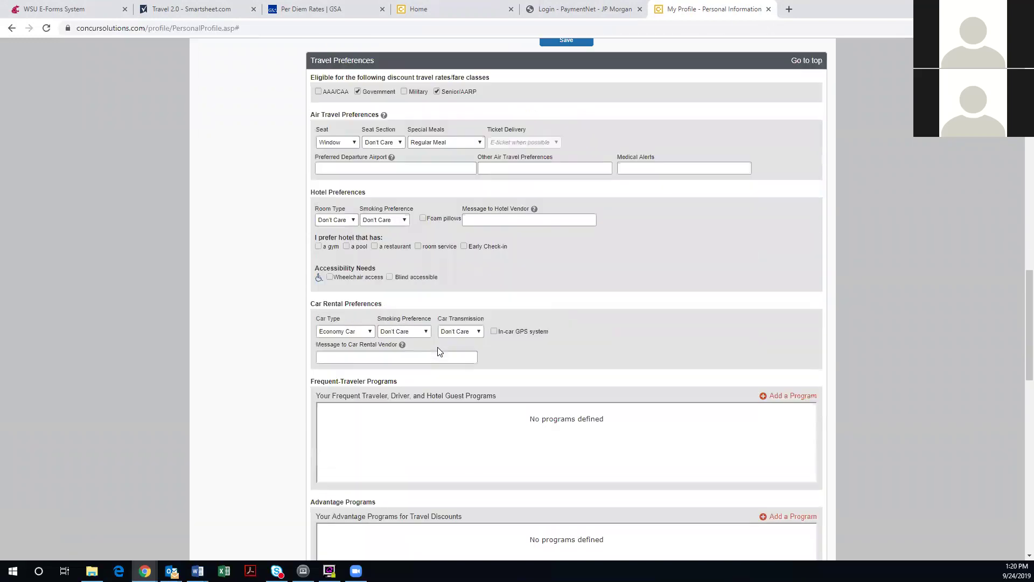
{"action": "scroll", "coordinate": [442, 349], "scroll_direction": "up", "scroll_amount": 1}
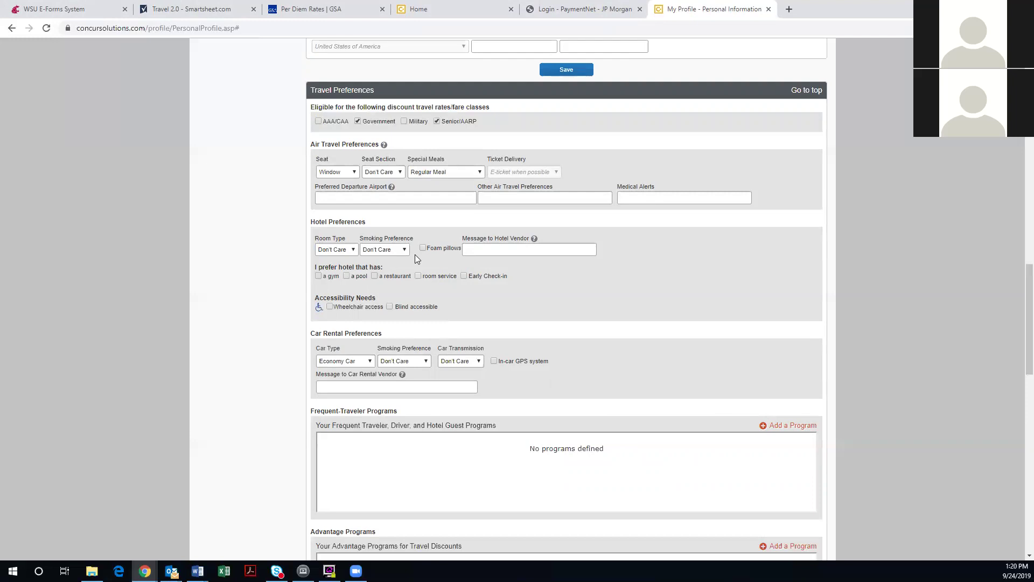
{"action": "scroll", "coordinate": [401, 249], "scroll_direction": "down", "scroll_amount": 2}
{"action": "scroll", "coordinate": [401, 250], "scroll_direction": "down", "scroll_amount": 2}
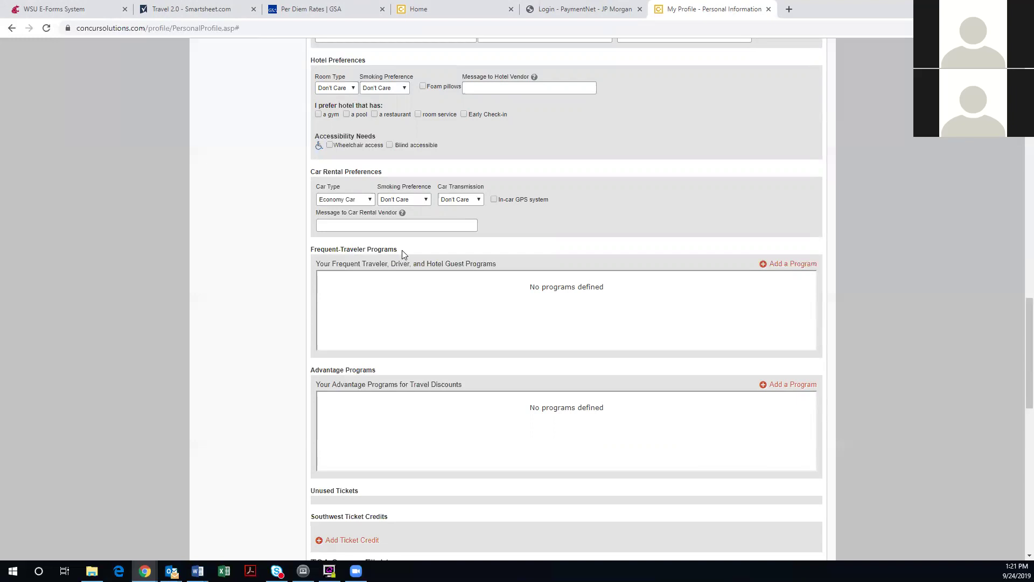
{"action": "scroll", "coordinate": [402, 250], "scroll_direction": "down", "scroll_amount": 1}
{"action": "scroll", "coordinate": [404, 254], "scroll_direction": "down", "scroll_amount": 1}
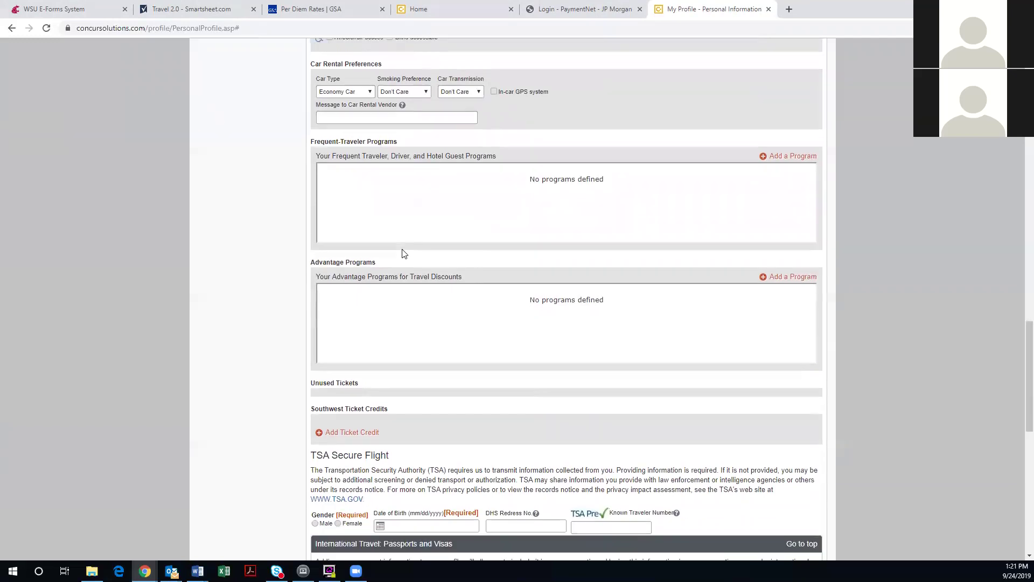
{"action": "scroll", "coordinate": [404, 253], "scroll_direction": "down", "scroll_amount": 1}
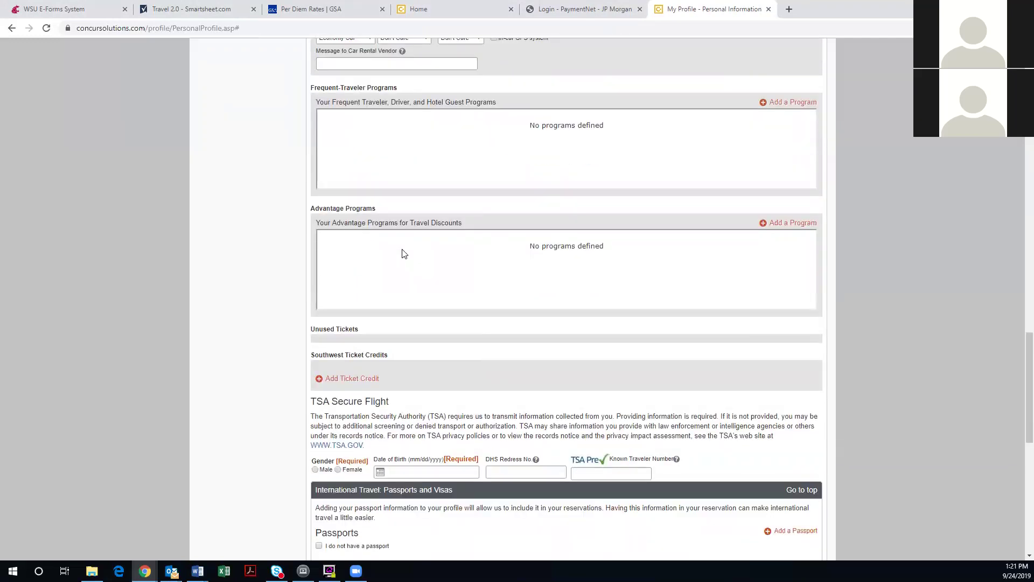
{"action": "scroll", "coordinate": [403, 263], "scroll_direction": "down", "scroll_amount": 1}
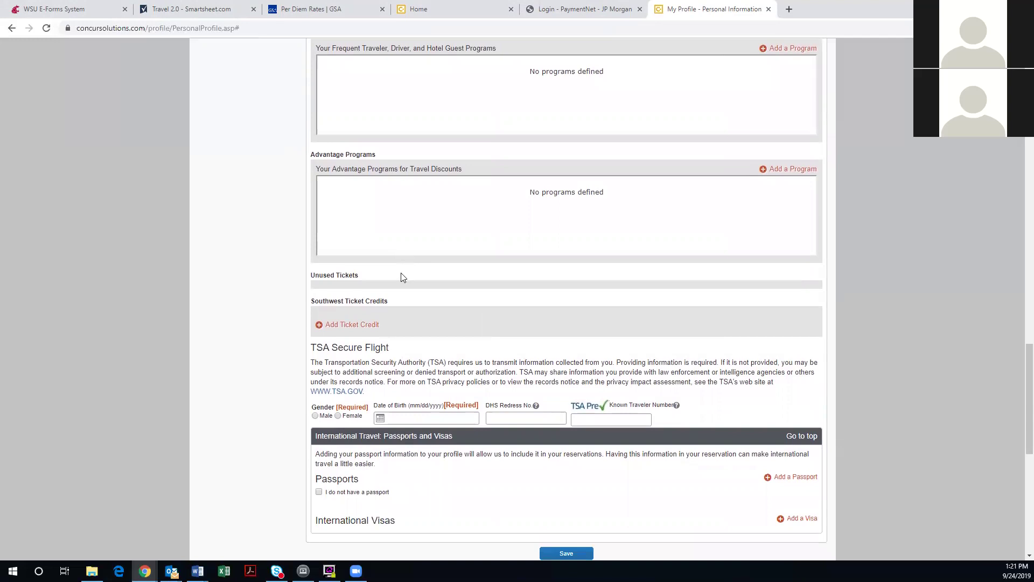
{"action": "double_click", "coordinate": [321, 276]}
{"action": "left_click", "coordinate": [369, 275]}
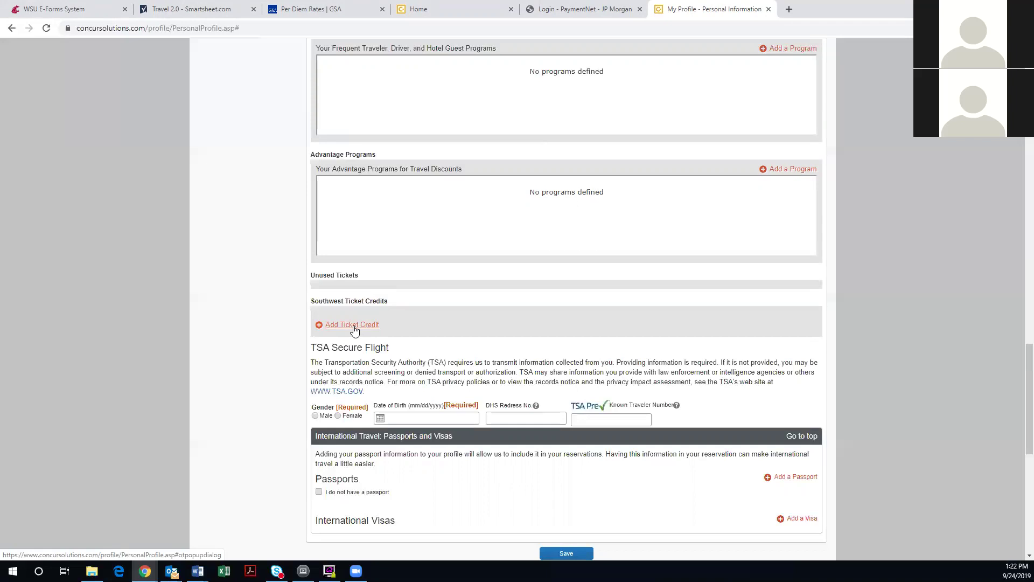
{"action": "scroll", "coordinate": [355, 330], "scroll_direction": "down", "scroll_amount": 1}
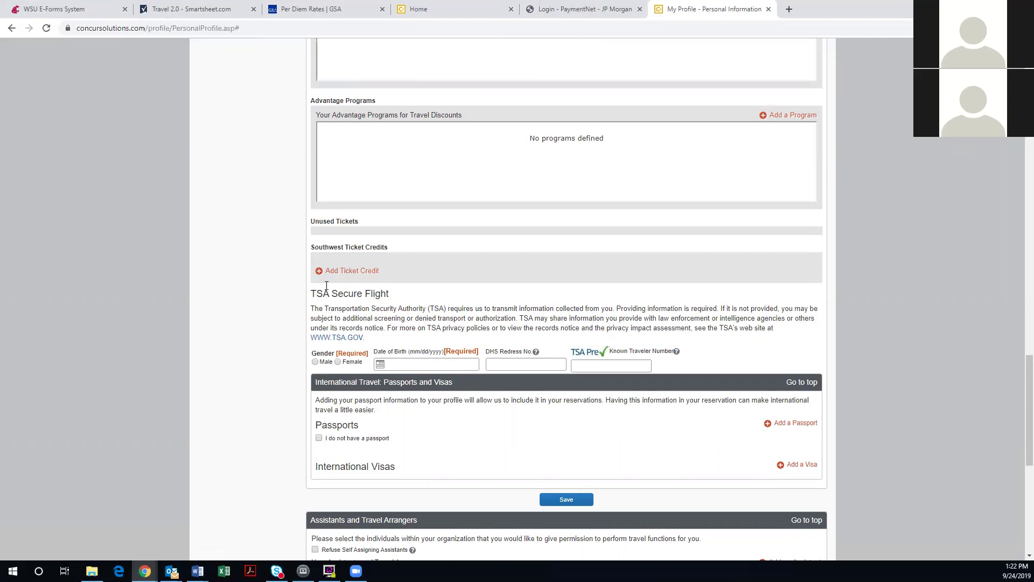
Select Female as gender and enter the date of birth, leaving DHS Redress No blank
{"action": "left_click", "coordinate": [338, 362]}
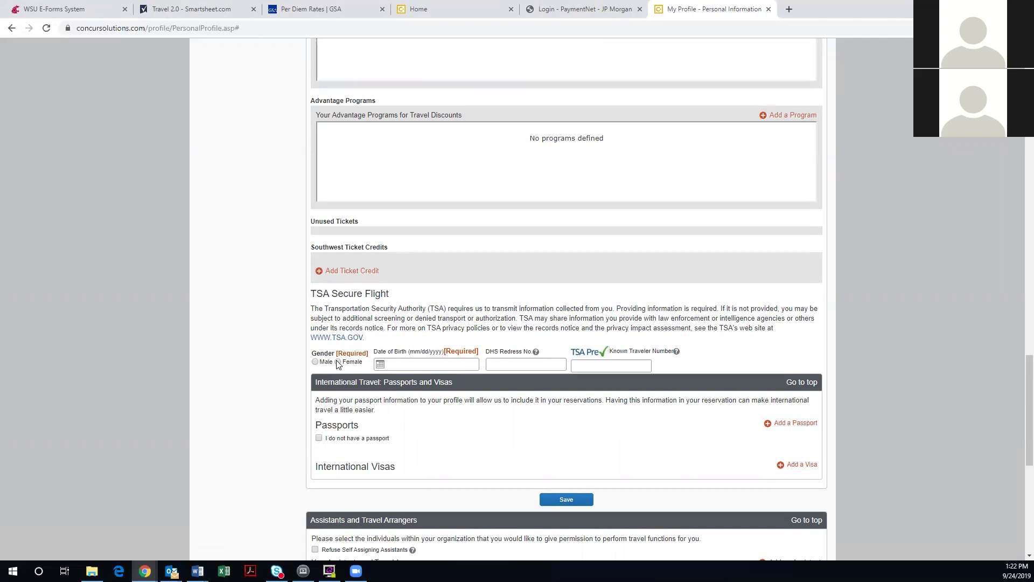
{"action": "left_click", "coordinate": [429, 366]}
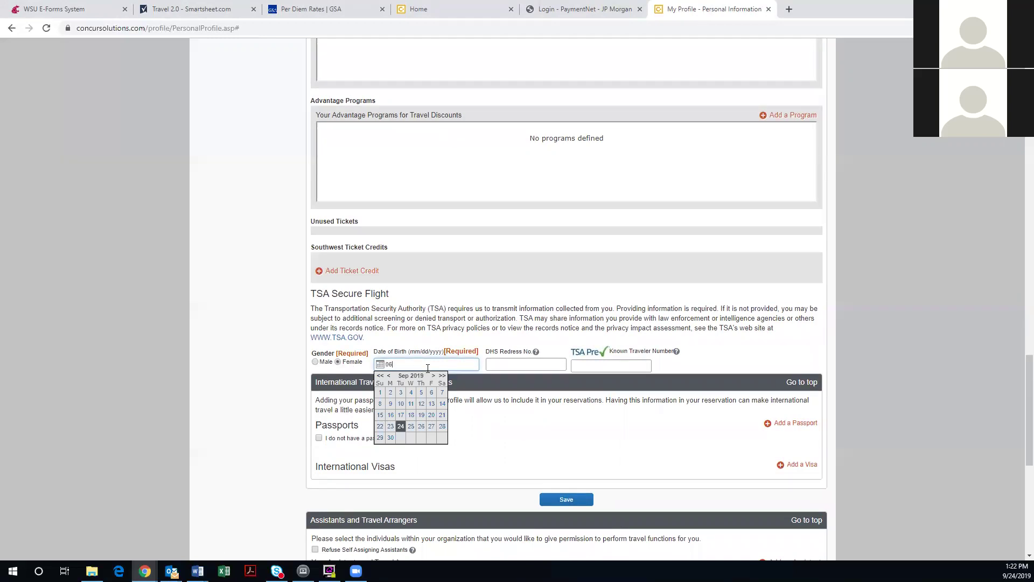
{"action": "key", "text": "BackSpace"}
{"action": "key", "text": "BackSpace"}
{"action": "key", "text": "Tab"}
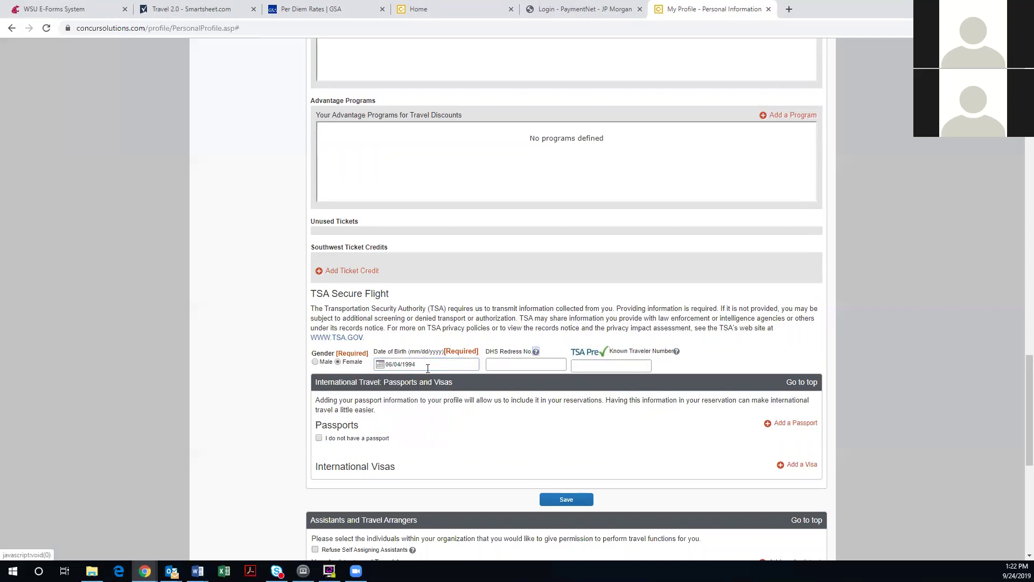
{"action": "key", "text": "Tab"}
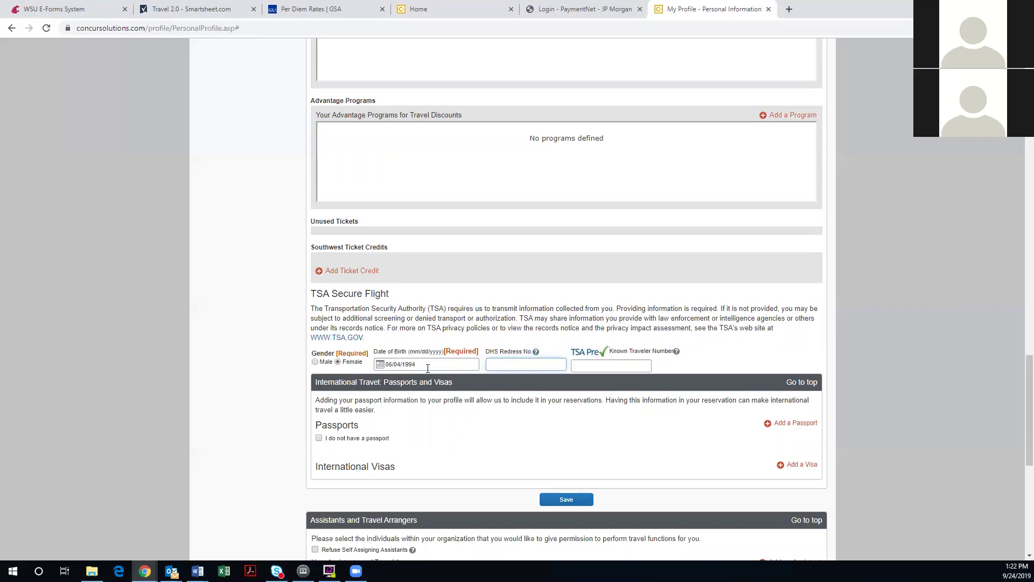
{"action": "key", "text": "Tab"}
Scroll down to Passports and tick 'I do not have a passport'
{"action": "scroll", "coordinate": [551, 466], "scroll_direction": "down", "scroll_amount": 1}
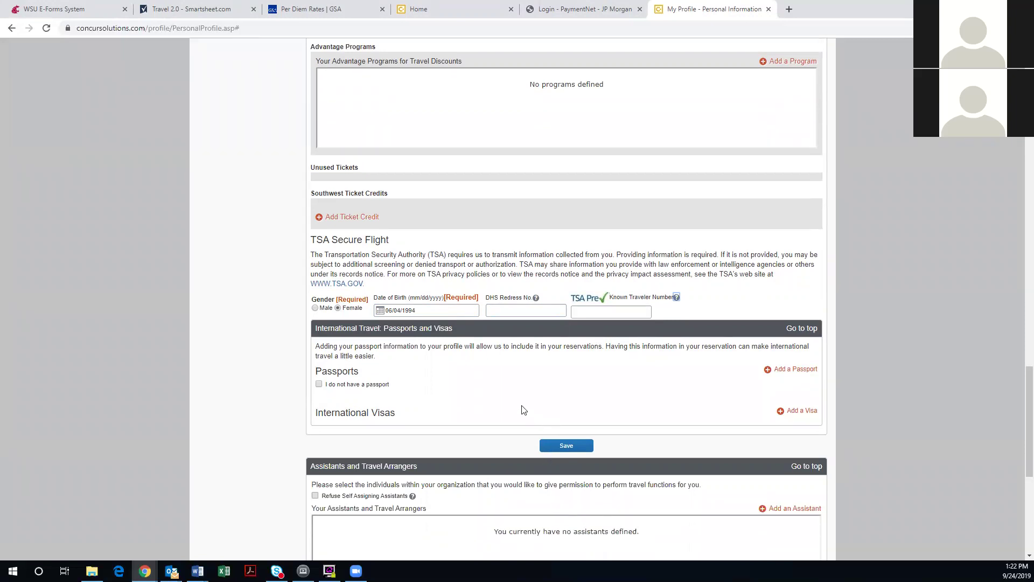
{"action": "scroll", "coordinate": [521, 407], "scroll_direction": "down", "scroll_amount": 1}
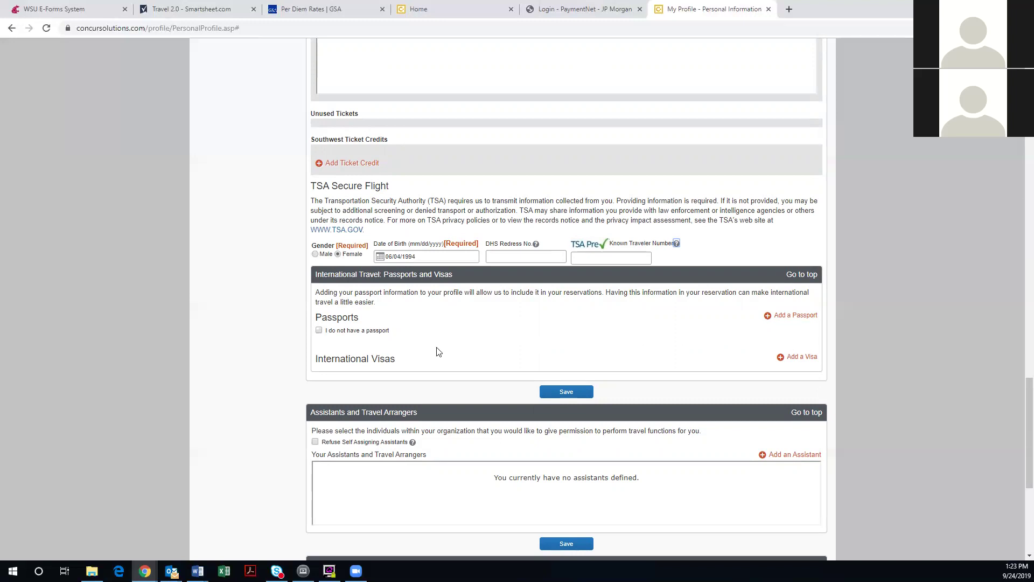
{"action": "left_click", "coordinate": [319, 332]}
Open the Add an Assistant window, then close it without adding any assistant
{"action": "left_click", "coordinate": [782, 456]}
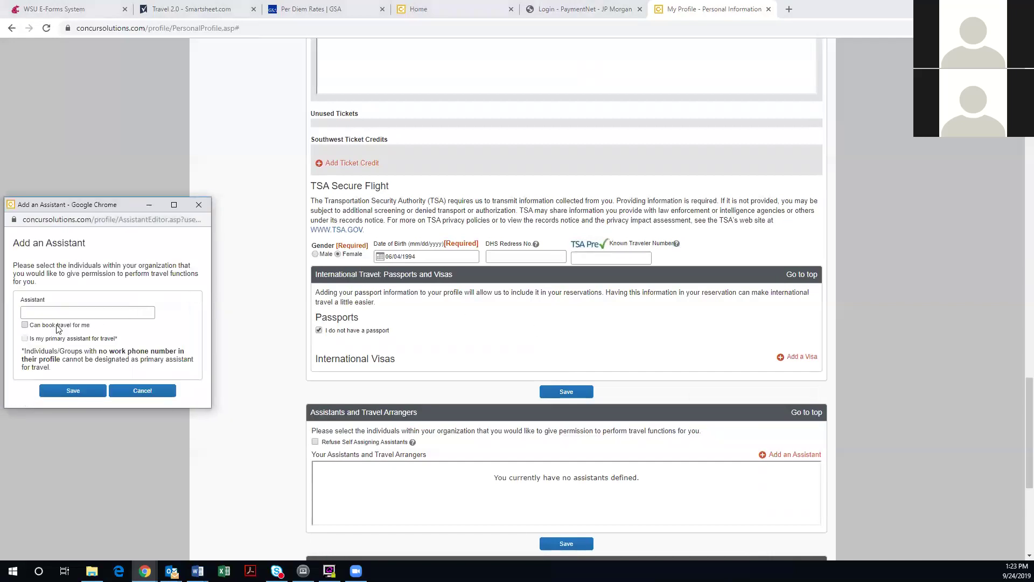
{"action": "left_click_drag", "start_coordinate": [61, 204], "coordinate": [360, 225]}
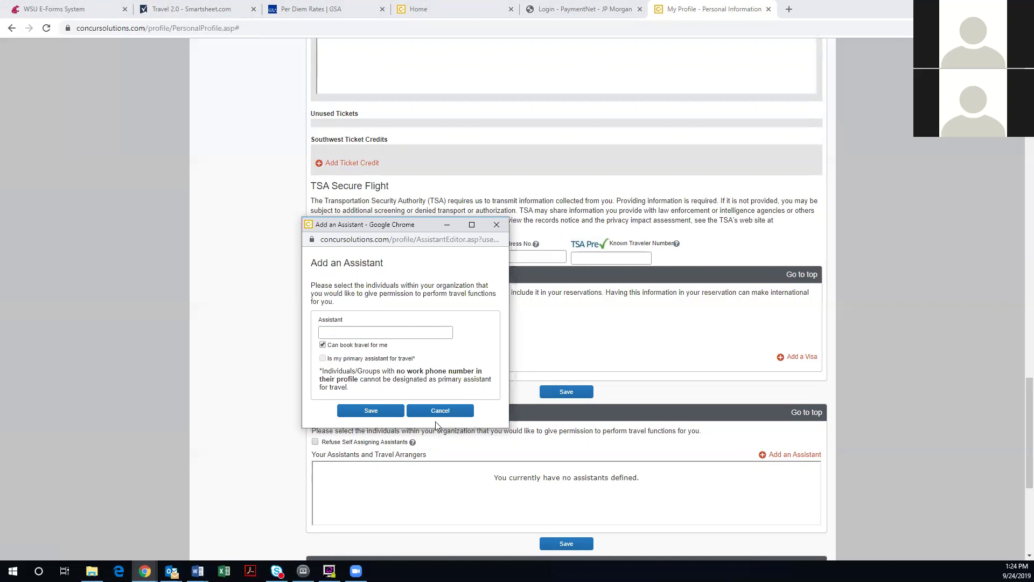
{"action": "left_click", "coordinate": [496, 224]}
{"action": "scroll", "coordinate": [272, 300], "scroll_direction": "down", "scroll_amount": 4}
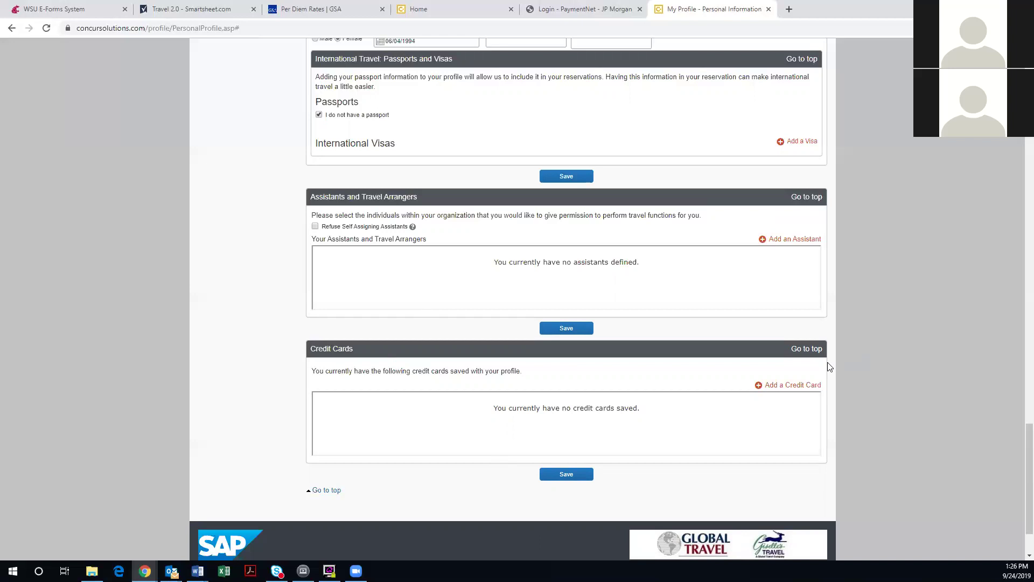
{"action": "left_click", "coordinate": [795, 386]}
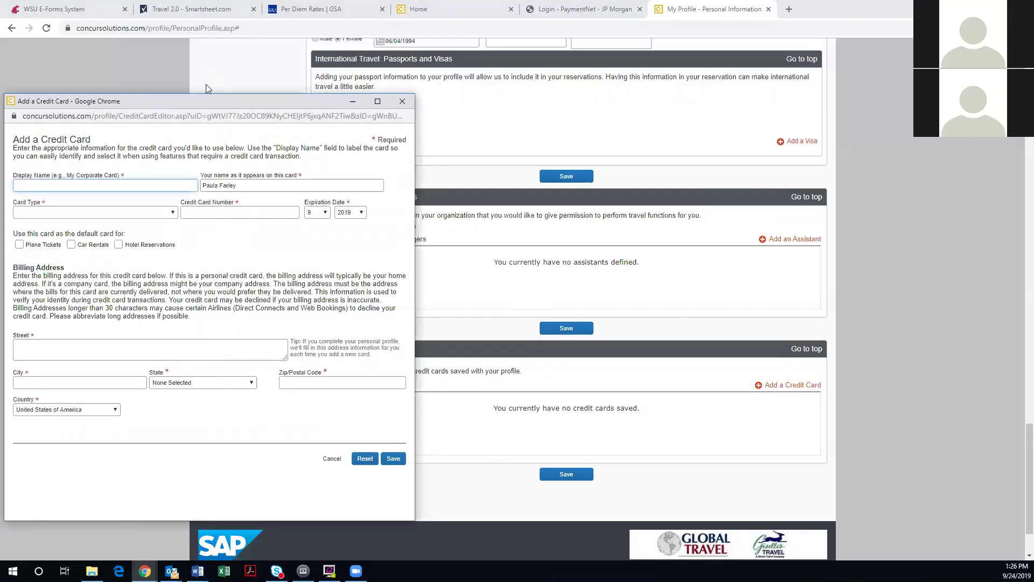
{"action": "left_click_drag", "start_coordinate": [315, 103], "coordinate": [424, 104]}
{"action": "left_click", "coordinate": [181, 246]}
{"action": "left_click", "coordinate": [227, 245]}
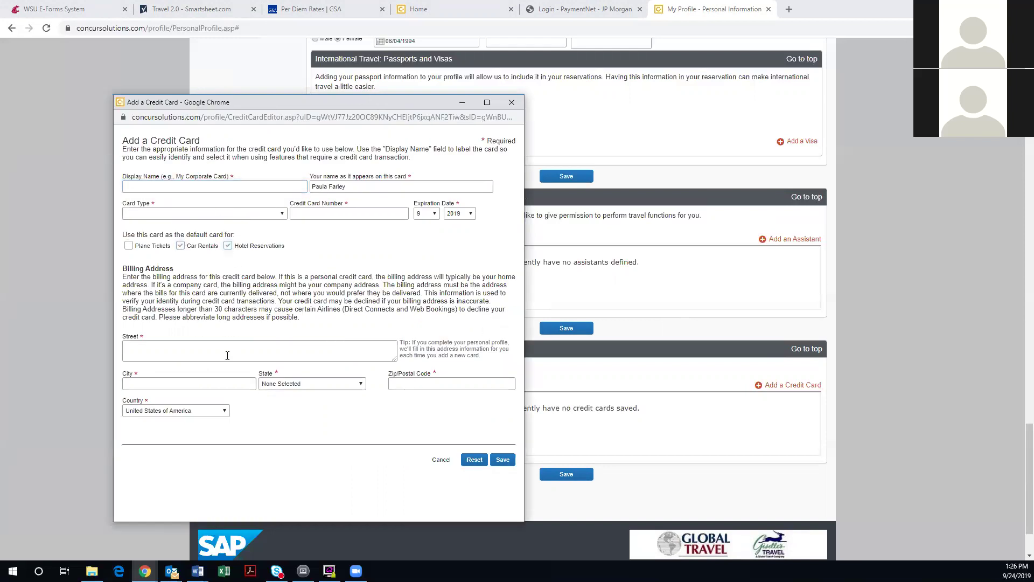
{"action": "left_click", "coordinate": [228, 246]}
{"action": "left_click", "coordinate": [181, 246]}
{"action": "left_click", "coordinate": [129, 245]}
{"action": "left_click", "coordinate": [509, 104]}
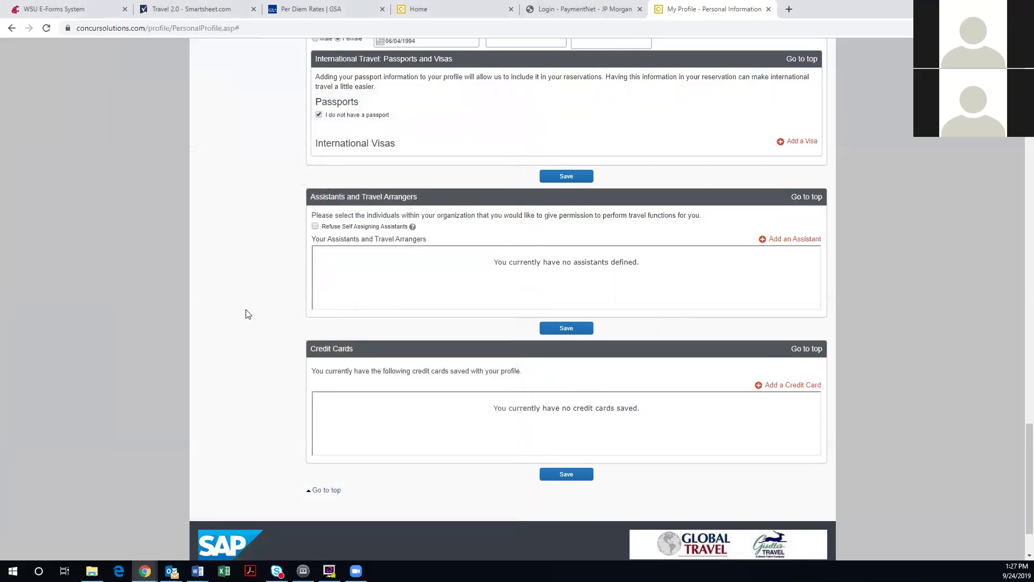
Scroll to the bottom of the profile and save the travel profile
{"action": "scroll", "coordinate": [420, 328], "scroll_direction": "down", "scroll_amount": 3}
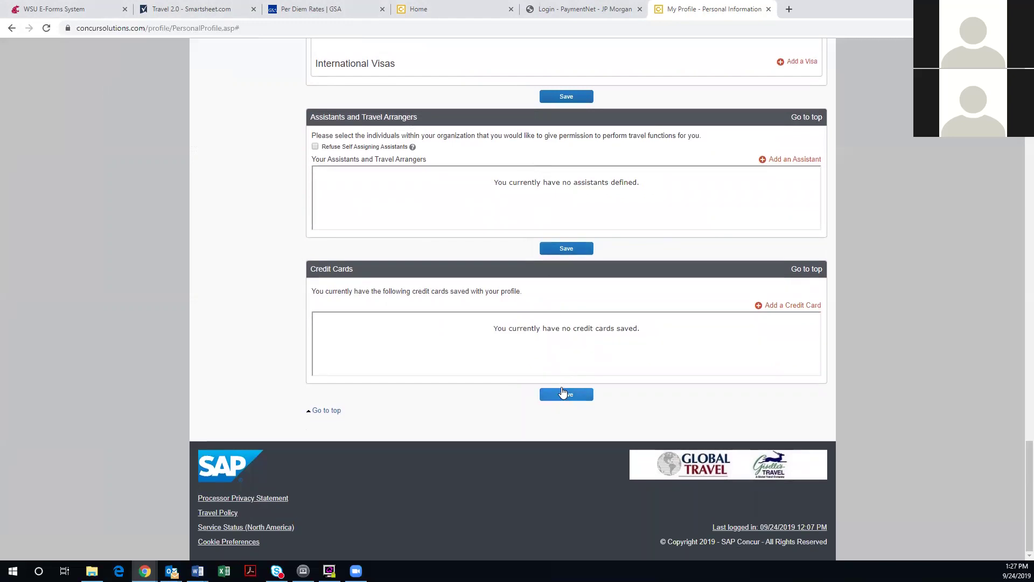
{"action": "left_click", "coordinate": [563, 392]}
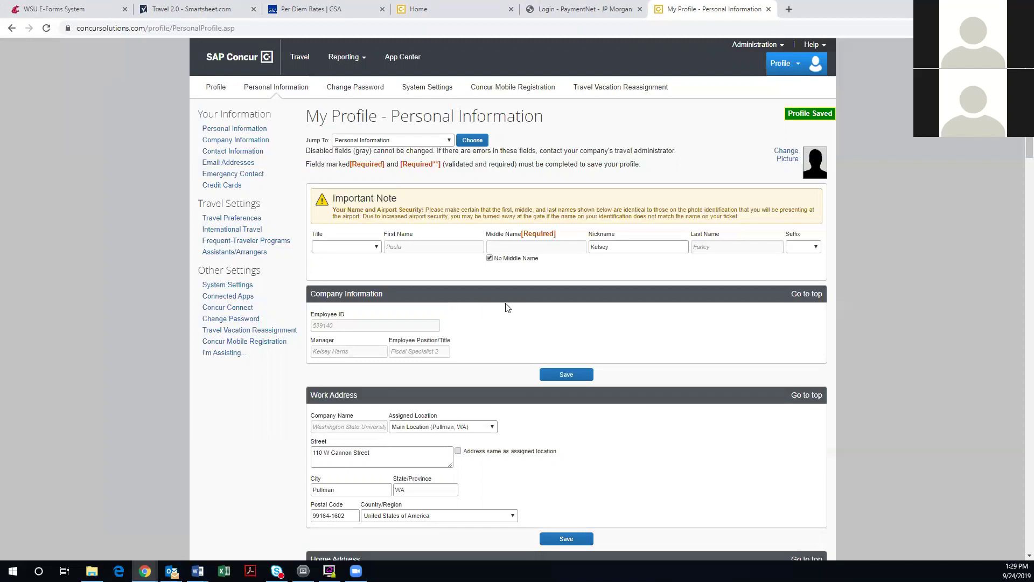
Return to the Travel home page and expand the flight search's From field
{"action": "left_click", "coordinate": [296, 64]}
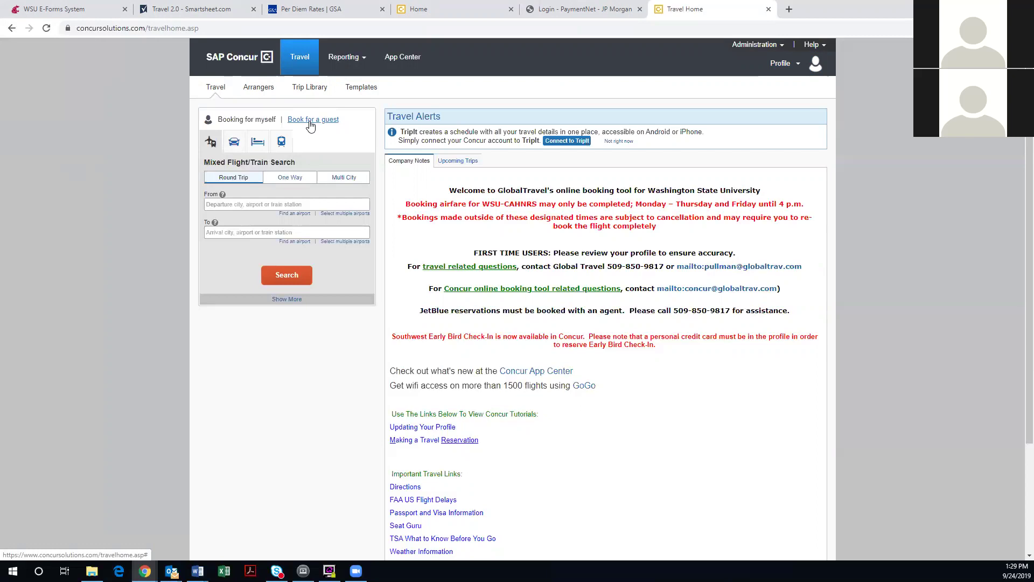
{"action": "left_click", "coordinate": [251, 205]}
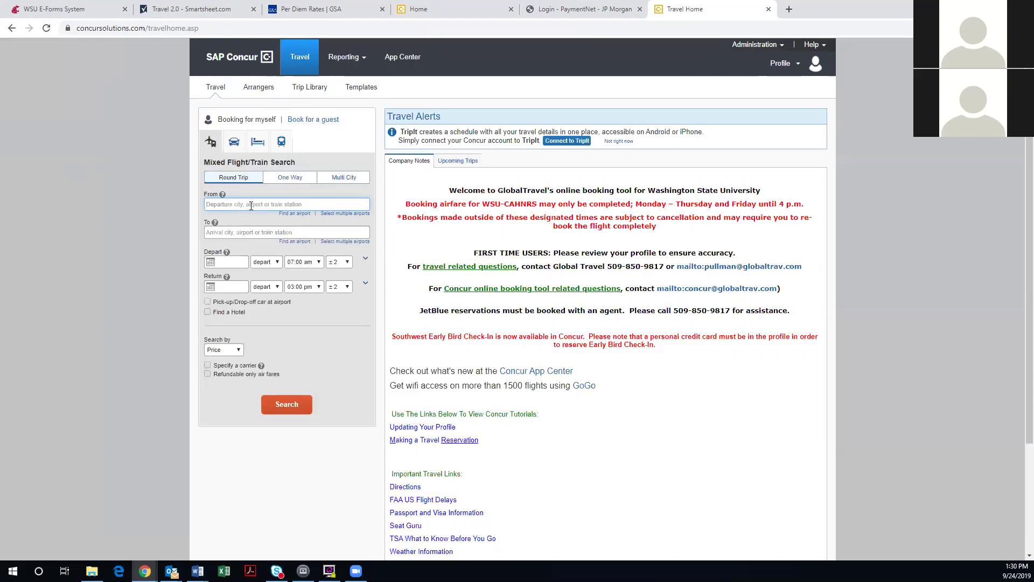
Set the route from GEG Spokane Intl Airport to Chicago Area Airports
{"action": "type", "text": "GEG"}
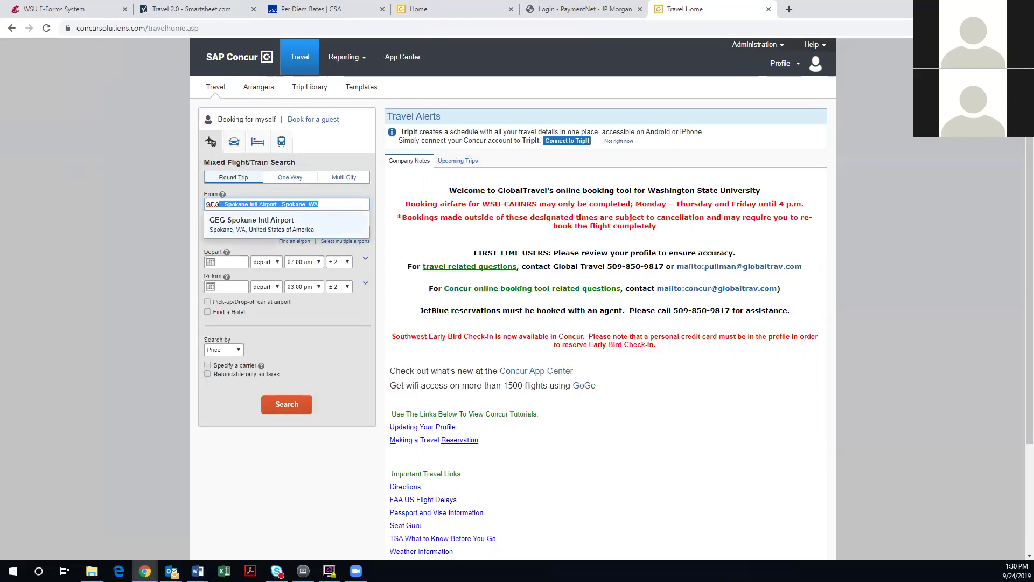
{"action": "key", "text": "Tab"}
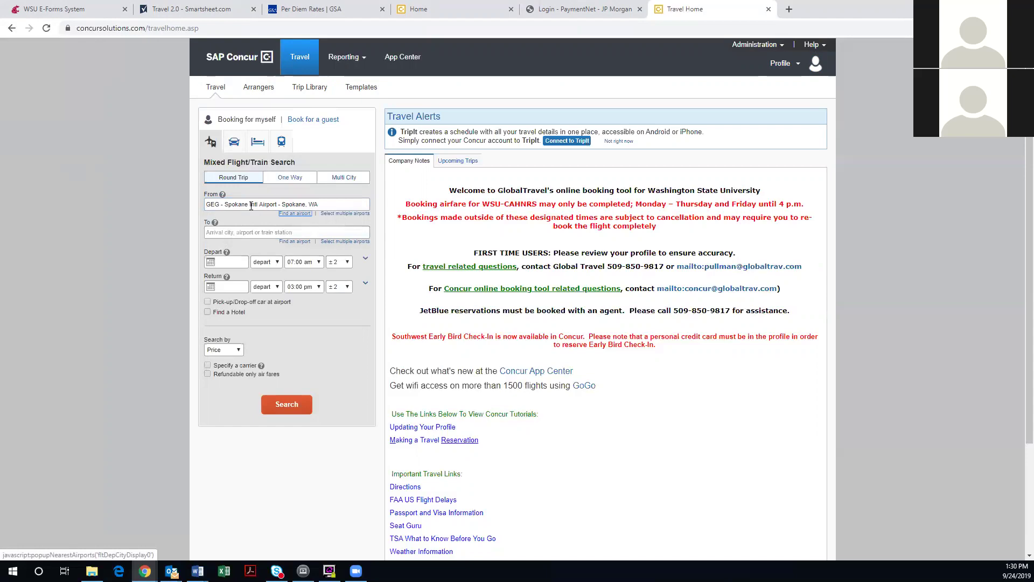
{"action": "left_click", "coordinate": [241, 235]}
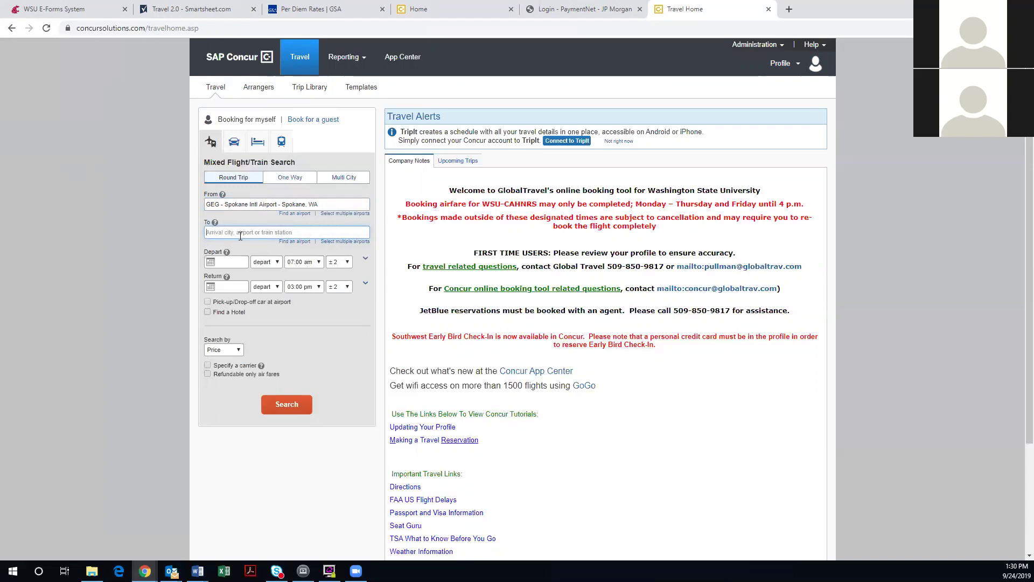
{"action": "type", "text": "Chicago, IL - Chicago Area Airports"}
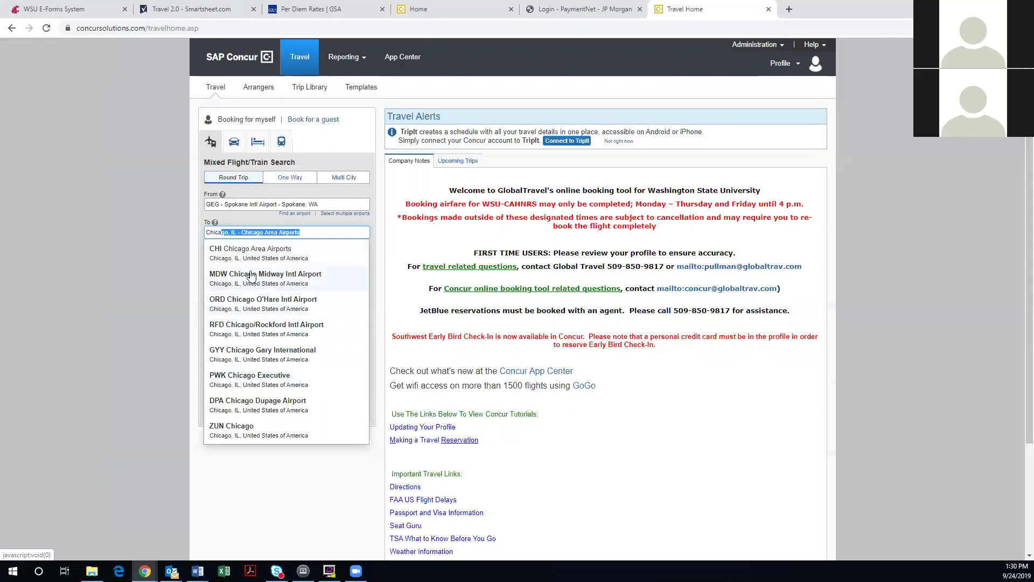
{"action": "left_click", "coordinate": [251, 261]}
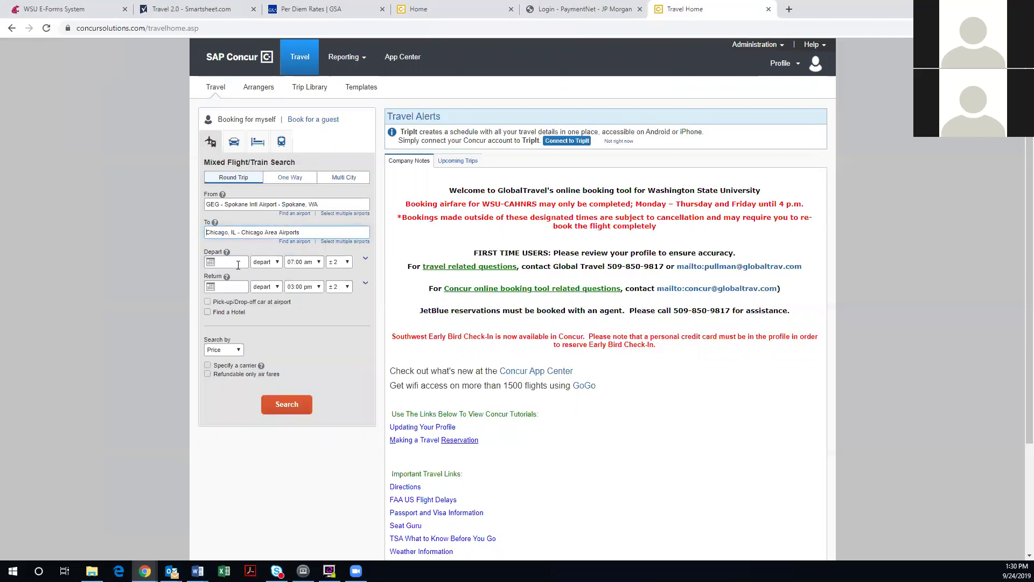
Set departure to October 23 and return to October 31, keeping ±2 time flexibility
{"action": "left_click", "coordinate": [239, 264]}
{"action": "left_click", "coordinate": [263, 273]}
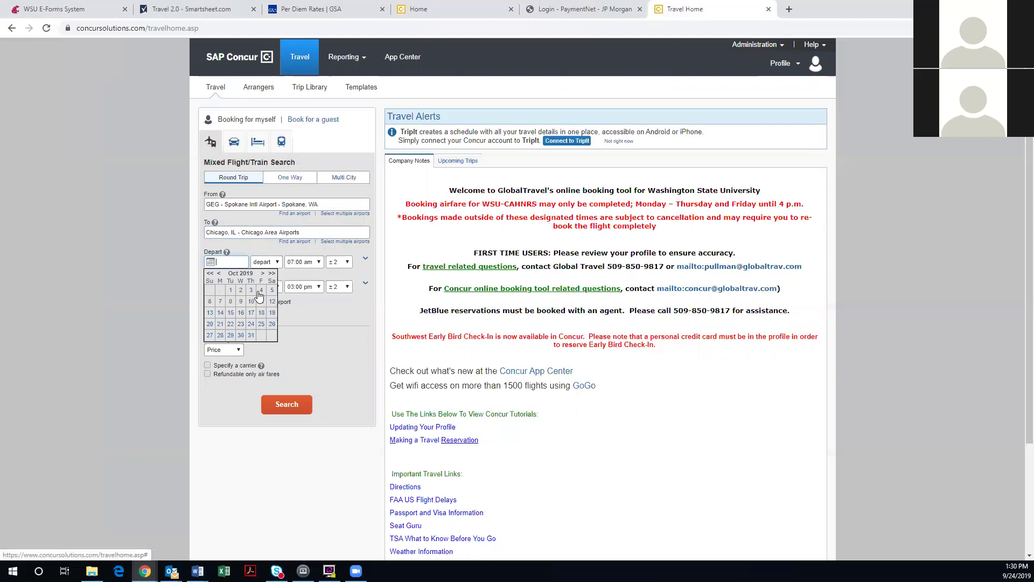
{"action": "left_click", "coordinate": [241, 324]}
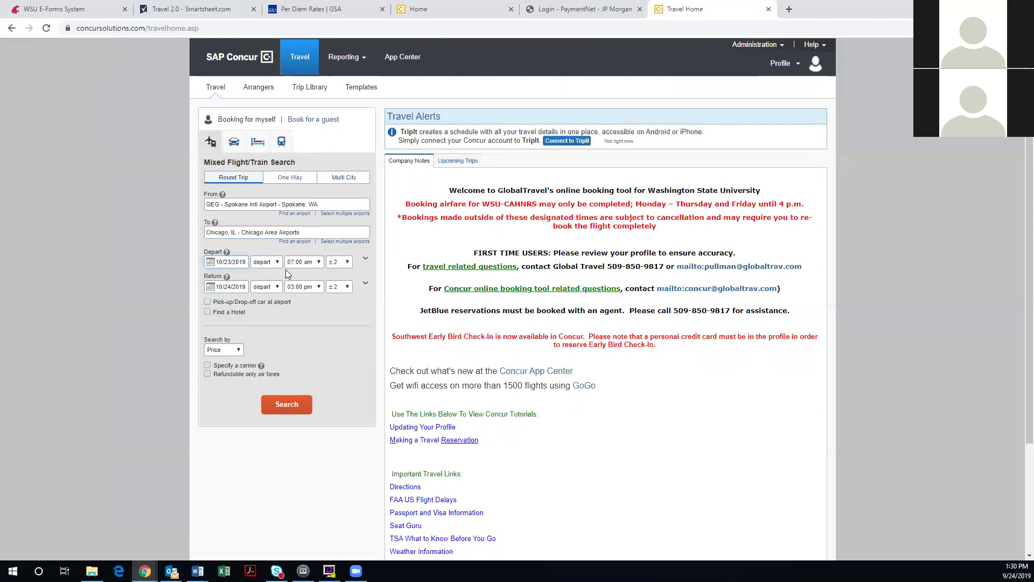
{"action": "left_click", "coordinate": [226, 287]}
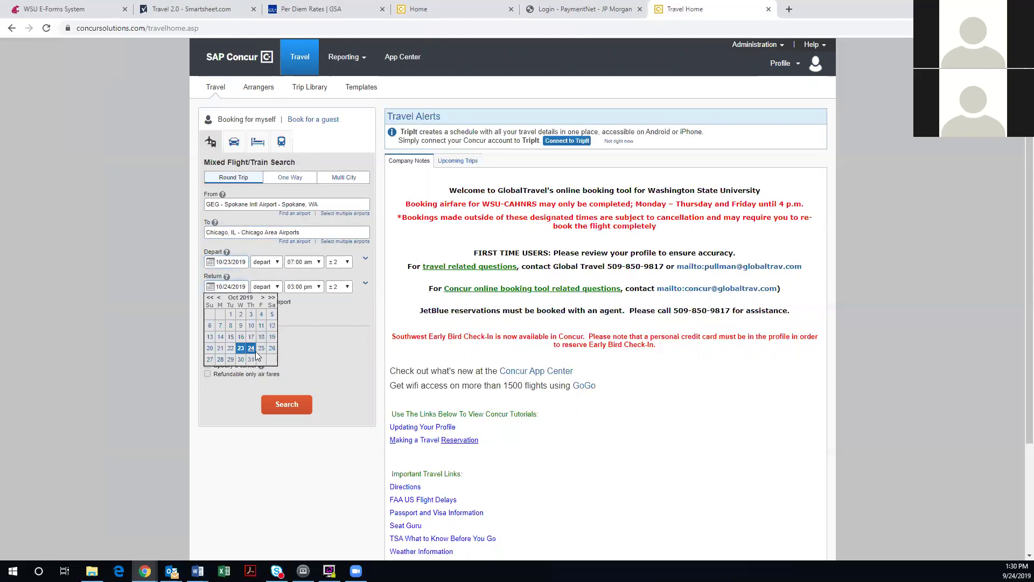
{"action": "left_click", "coordinate": [250, 359]}
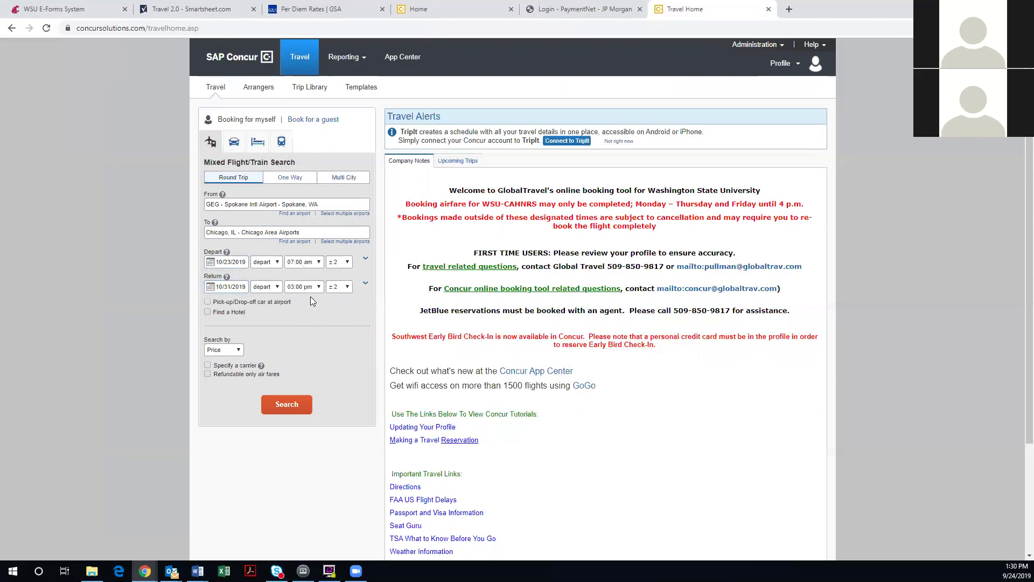
{"action": "left_click", "coordinate": [347, 263]}
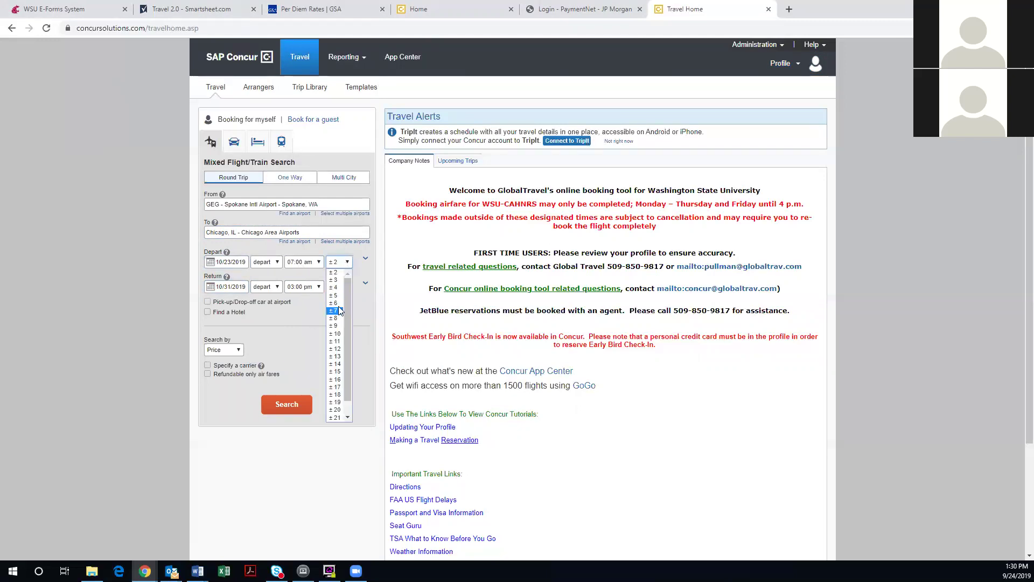
{"action": "left_click", "coordinate": [347, 262]}
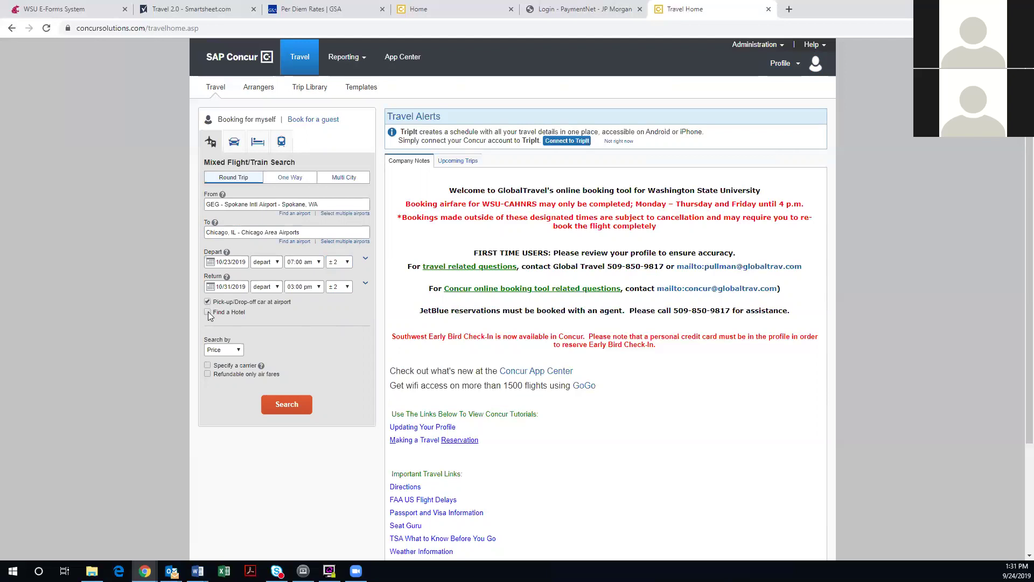
{"action": "left_click", "coordinate": [208, 312]}
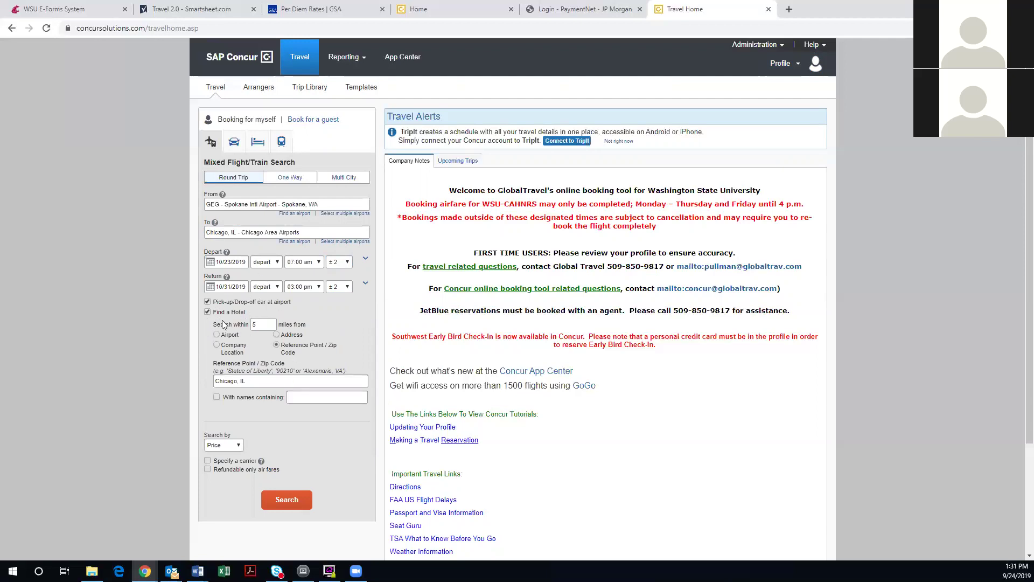
{"action": "left_click", "coordinate": [207, 312]}
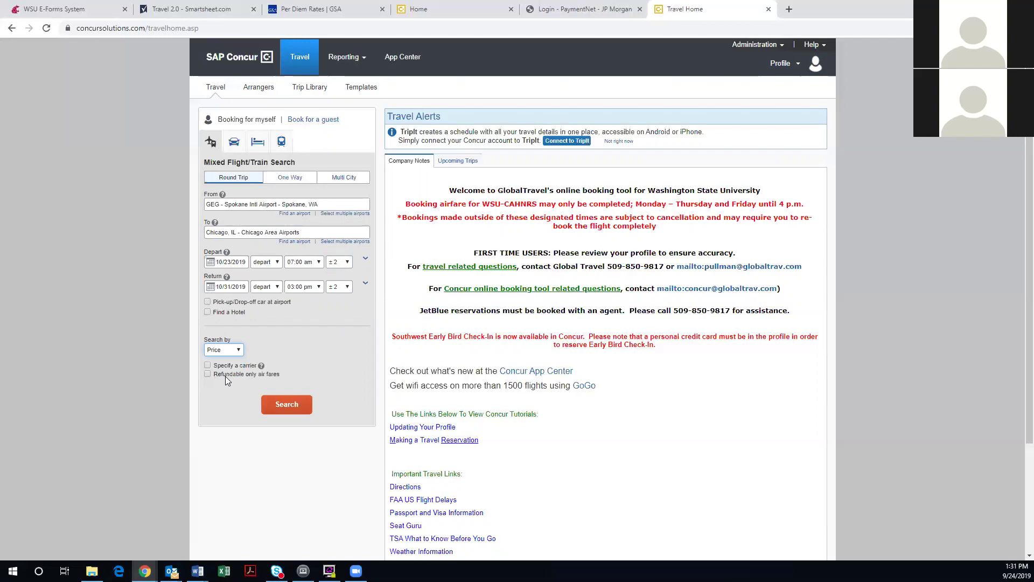
Run the Spokane–Chicago flight search and expand the change-search options
{"action": "left_click", "coordinate": [288, 407]}
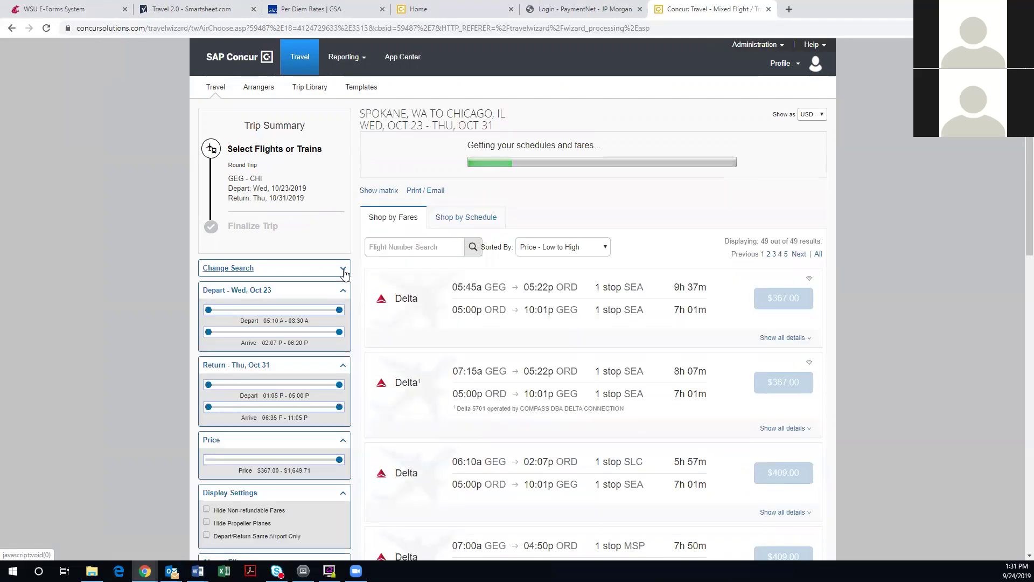
{"action": "left_click", "coordinate": [344, 269]}
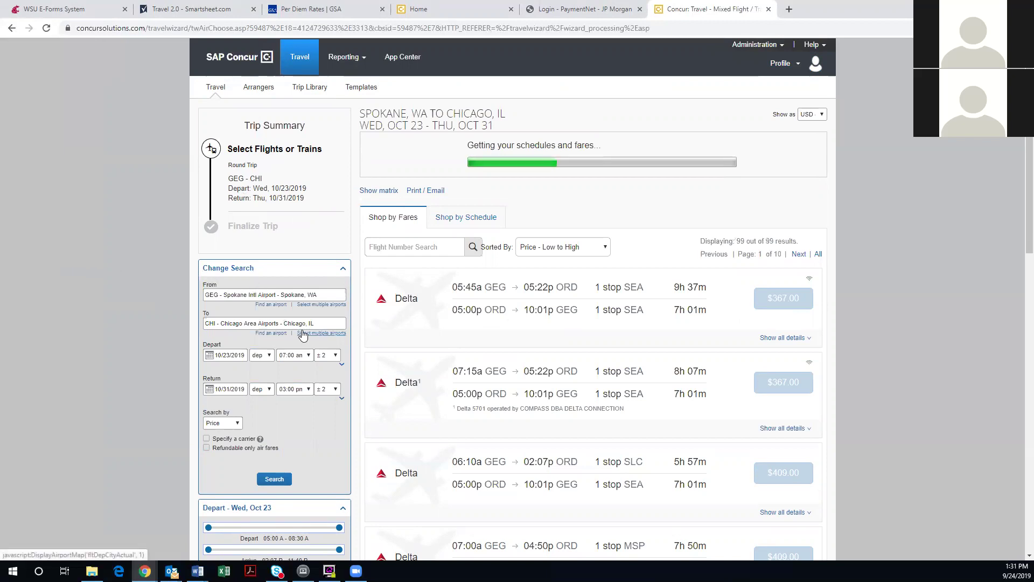
{"action": "scroll", "coordinate": [303, 334], "scroll_direction": "down", "scroll_amount": 1}
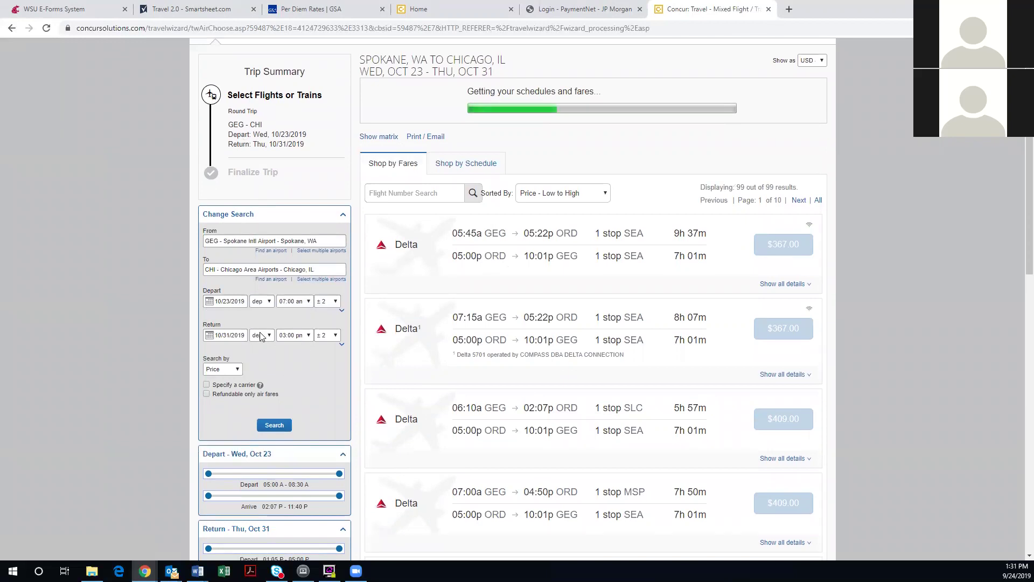
{"action": "scroll", "coordinate": [263, 340], "scroll_direction": "down", "scroll_amount": 1}
{"action": "scroll", "coordinate": [263, 339], "scroll_direction": "down", "scroll_amount": 3}
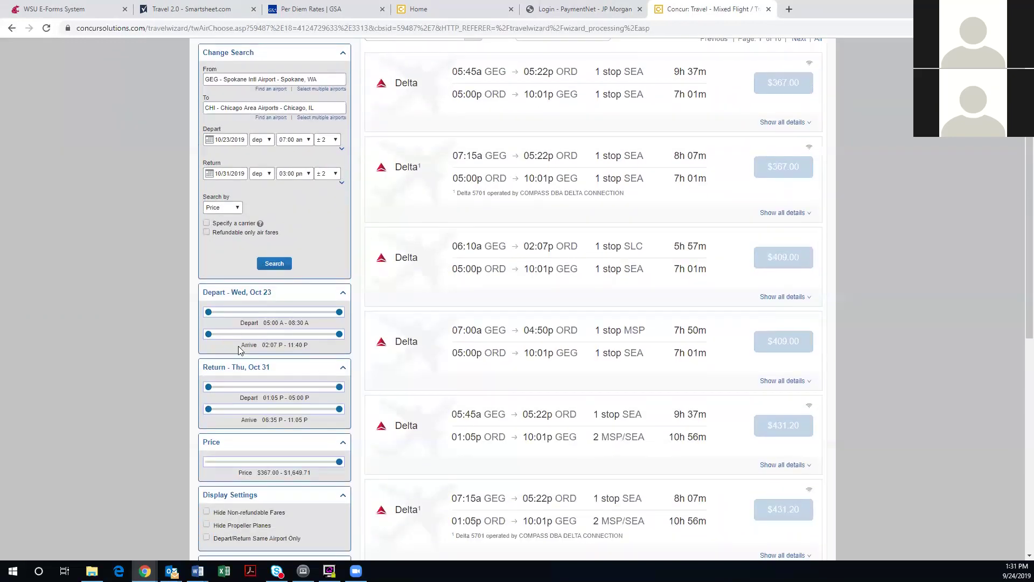
{"action": "scroll", "coordinate": [248, 422], "scroll_direction": "down", "scroll_amount": 1}
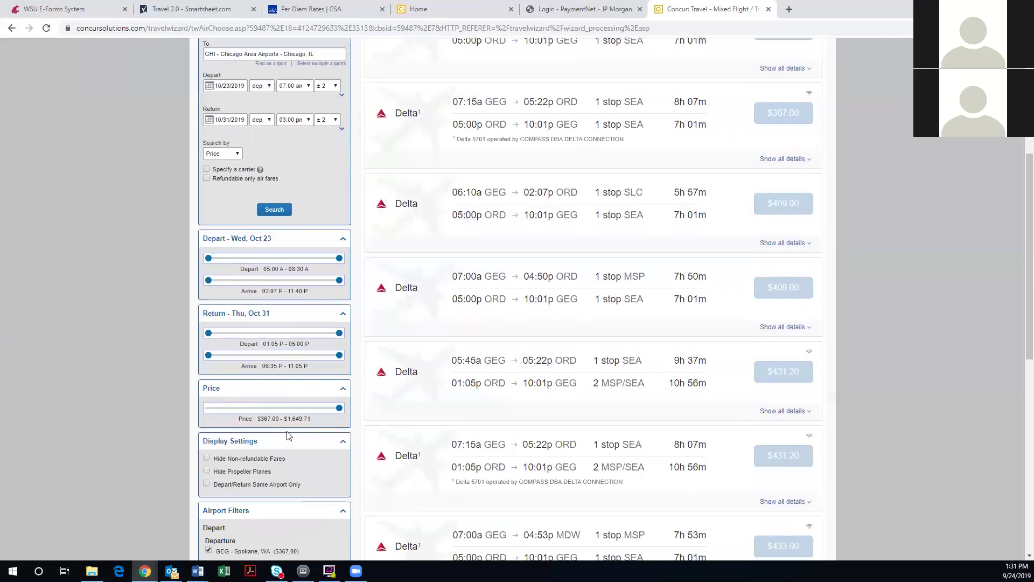
{"action": "scroll", "coordinate": [291, 427], "scroll_direction": "down", "scroll_amount": 2}
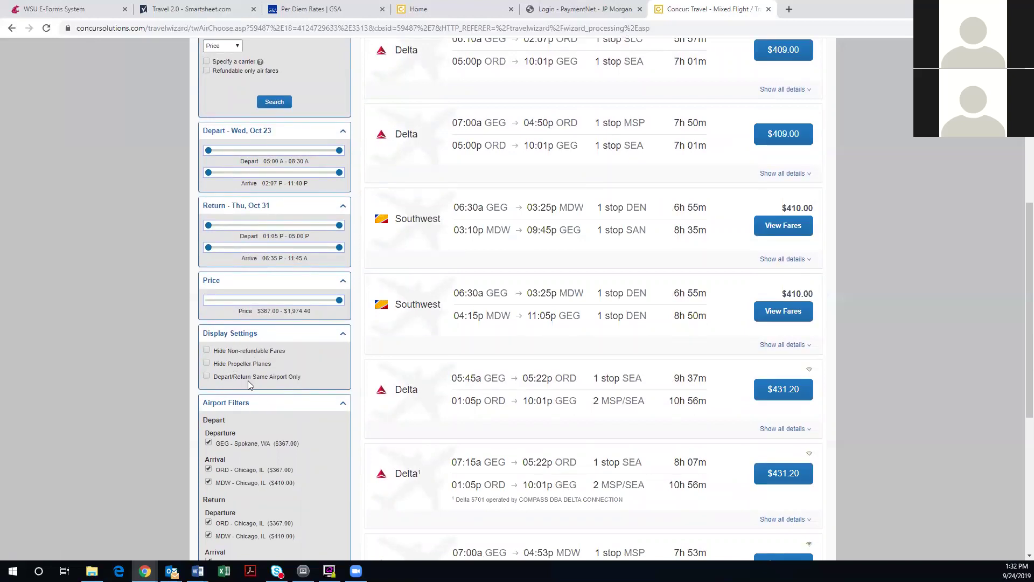
{"action": "scroll", "coordinate": [248, 381], "scroll_direction": "down", "scroll_amount": 2}
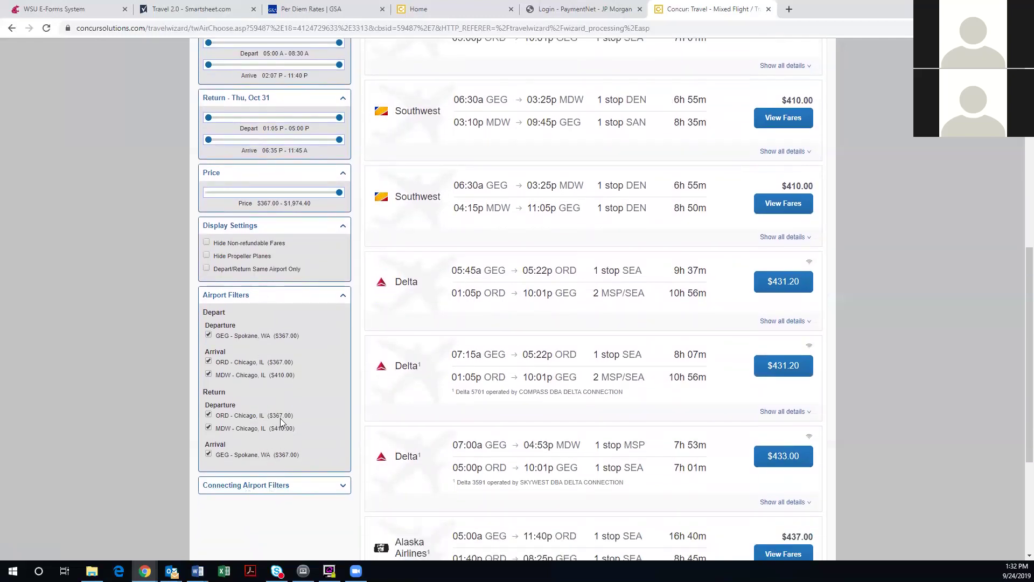
Expand the connecting airport filters and the cheapest $367.00 Delta fare's full flight details
{"action": "left_click", "coordinate": [269, 488]}
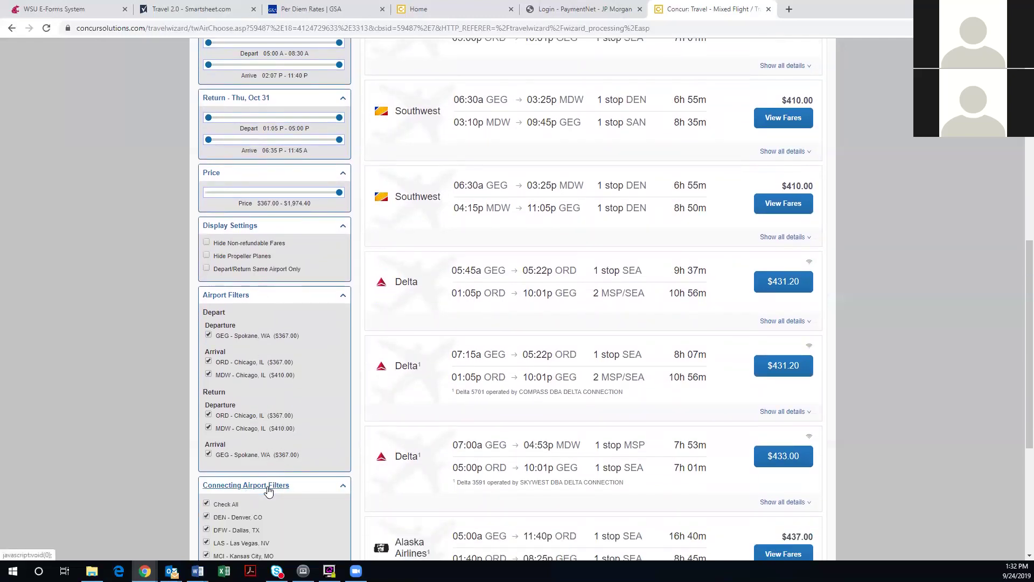
{"action": "scroll", "coordinate": [268, 491], "scroll_direction": "down", "scroll_amount": 4}
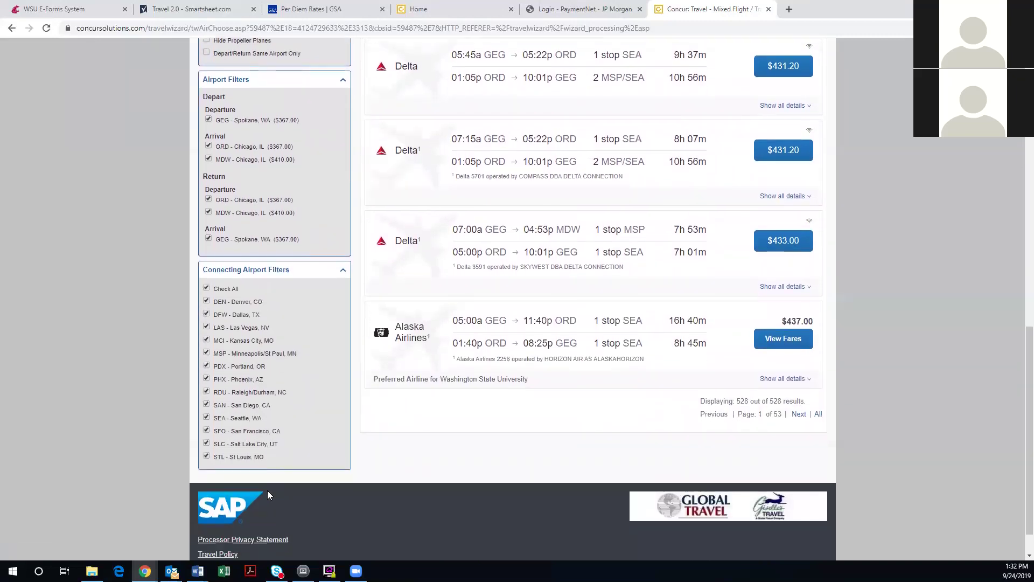
{"action": "scroll", "coordinate": [269, 492], "scroll_direction": "up", "scroll_amount": 10}
{"action": "scroll", "coordinate": [276, 499], "scroll_direction": "up", "scroll_amount": 2}
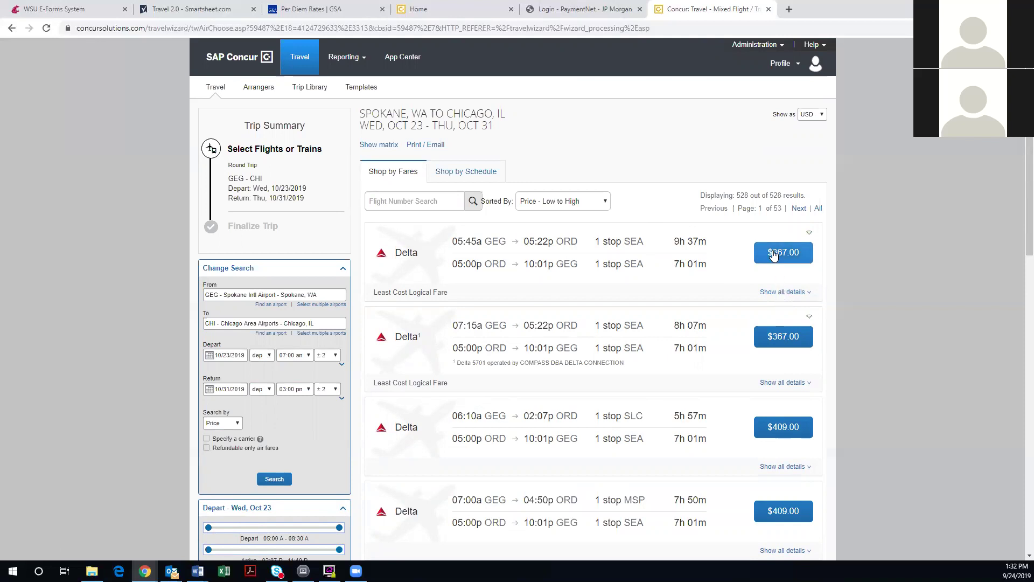
{"action": "left_click", "coordinate": [778, 293]}
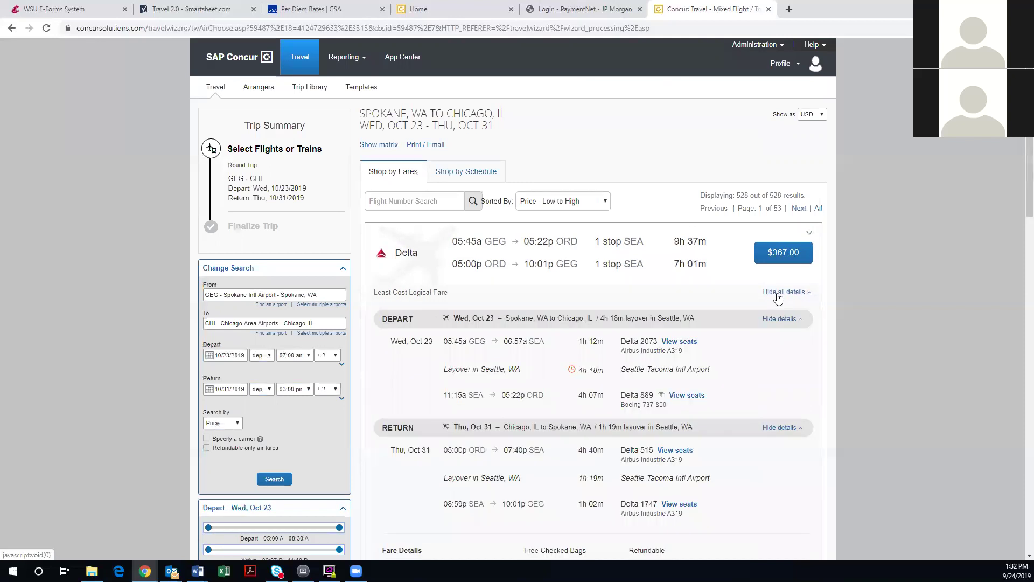
{"action": "scroll", "coordinate": [778, 297], "scroll_direction": "down", "scroll_amount": 2}
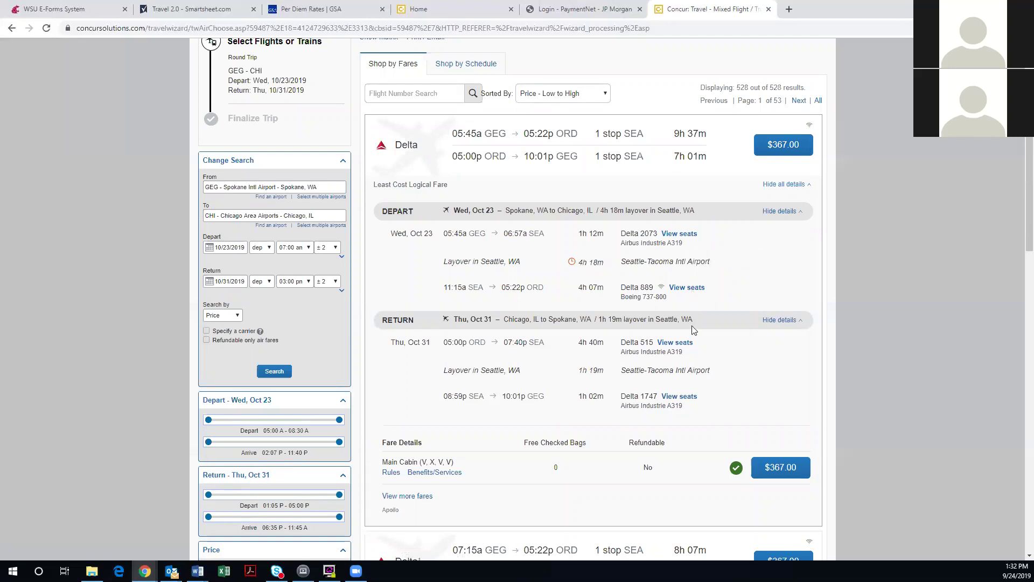
{"action": "scroll", "coordinate": [698, 366], "scroll_direction": "down", "scroll_amount": 1}
{"action": "scroll", "coordinate": [699, 367], "scroll_direction": "down", "scroll_amount": 1}
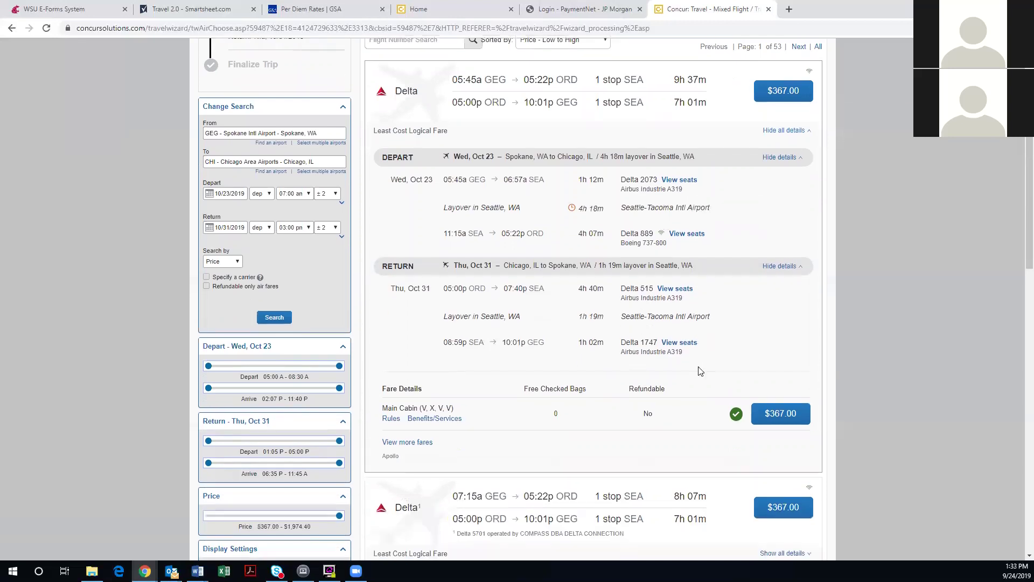
{"action": "scroll", "coordinate": [698, 370], "scroll_direction": "down", "scroll_amount": 1}
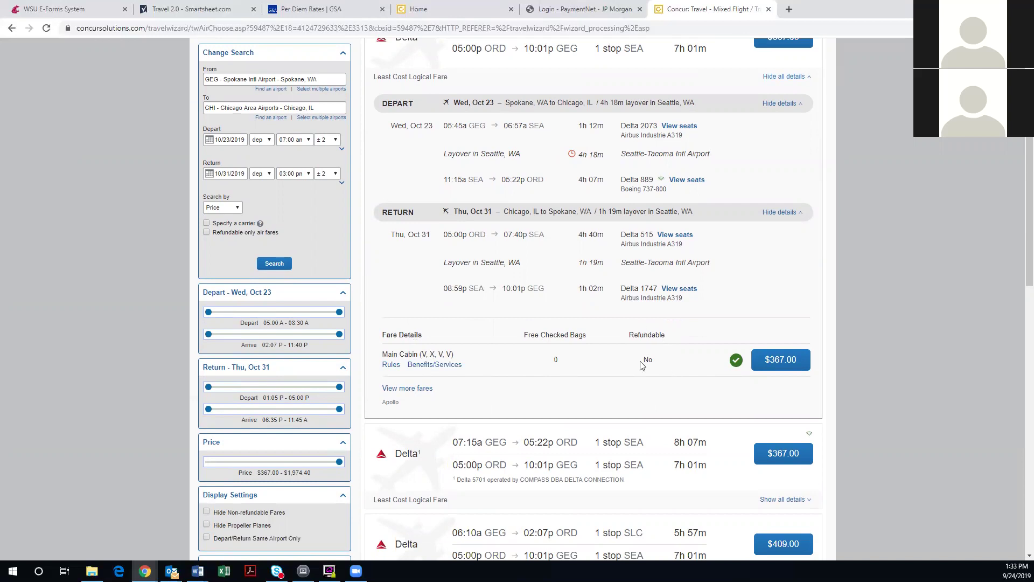
{"action": "scroll", "coordinate": [641, 365], "scroll_direction": "up", "scroll_amount": 1}
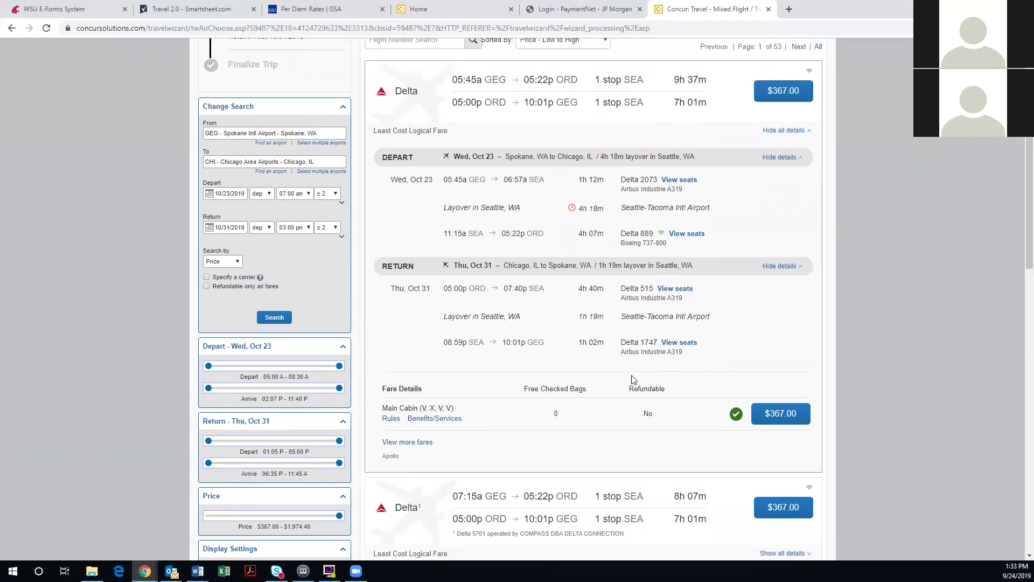
{"action": "scroll", "coordinate": [633, 380], "scroll_direction": "up", "scroll_amount": 2}
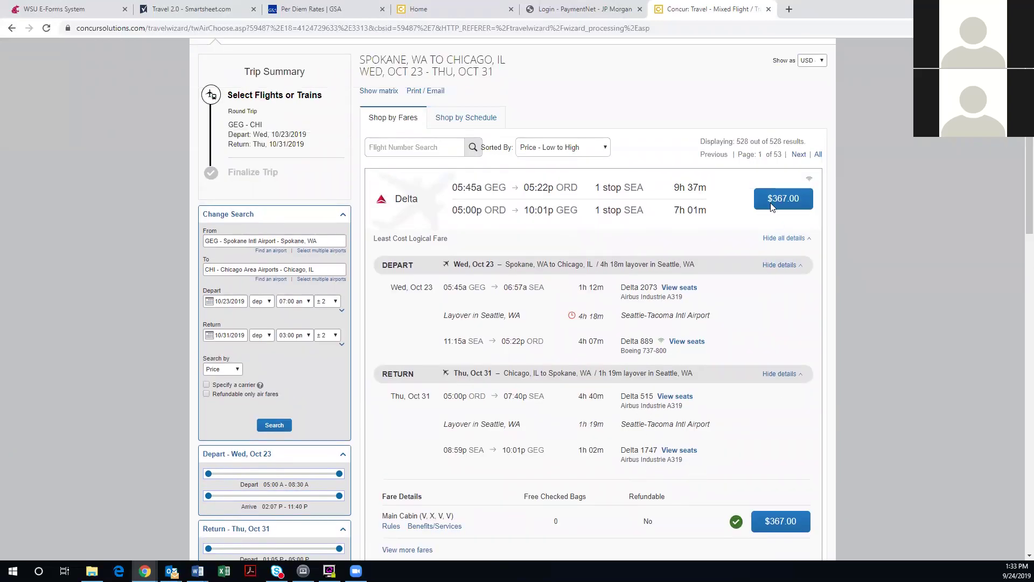
Select the $367.00 Delta round-trip fare and review its payment method choices
{"action": "left_click", "coordinate": [776, 198]}
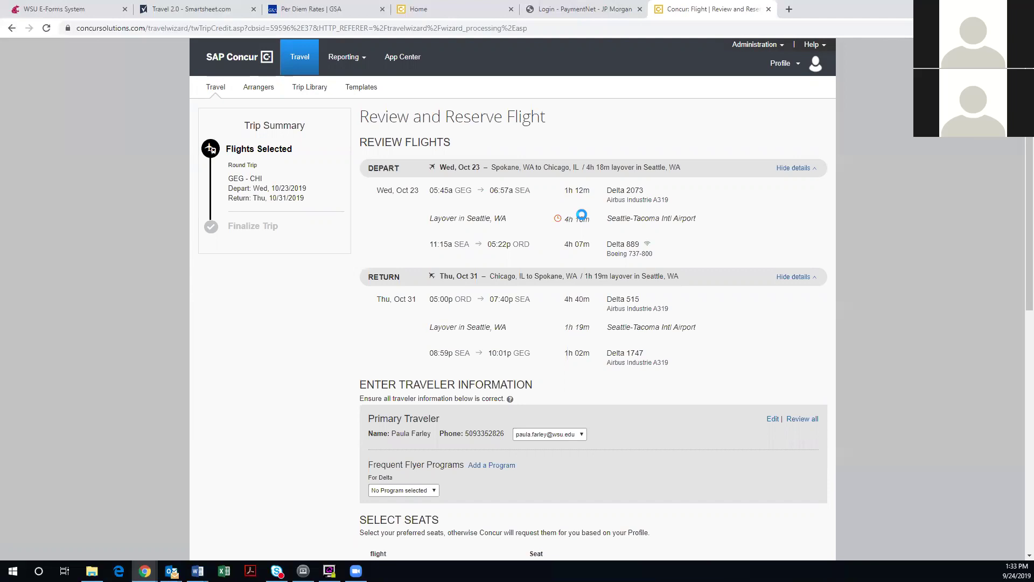
{"action": "scroll", "coordinate": [582, 215], "scroll_direction": "down", "scroll_amount": 6}
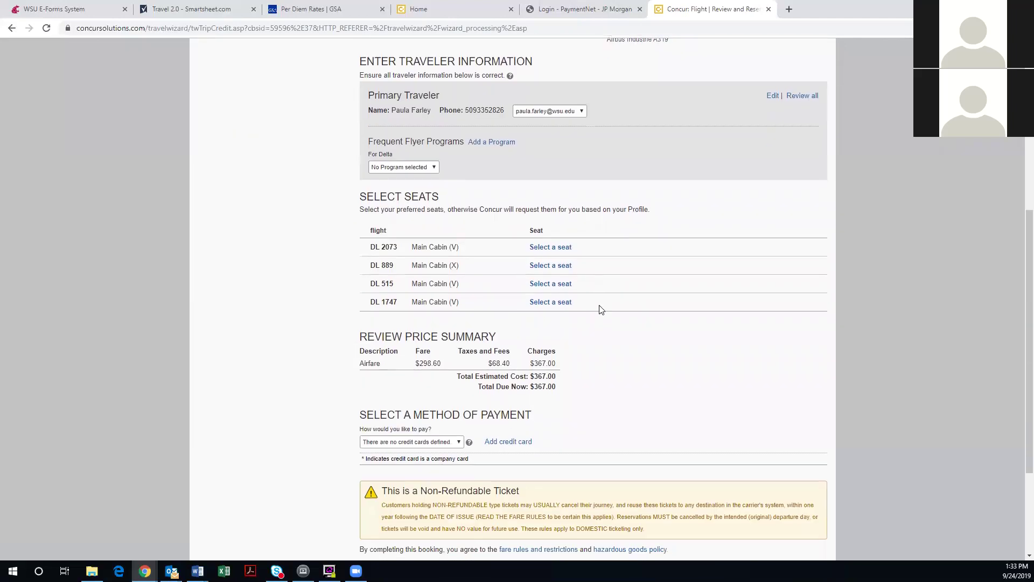
{"action": "left_click", "coordinate": [413, 446]}
{"action": "left_click", "coordinate": [414, 446]}
{"action": "scroll", "coordinate": [414, 446], "scroll_direction": "up", "scroll_amount": 1}
{"action": "scroll", "coordinate": [414, 446], "scroll_direction": "up", "scroll_amount": 1}
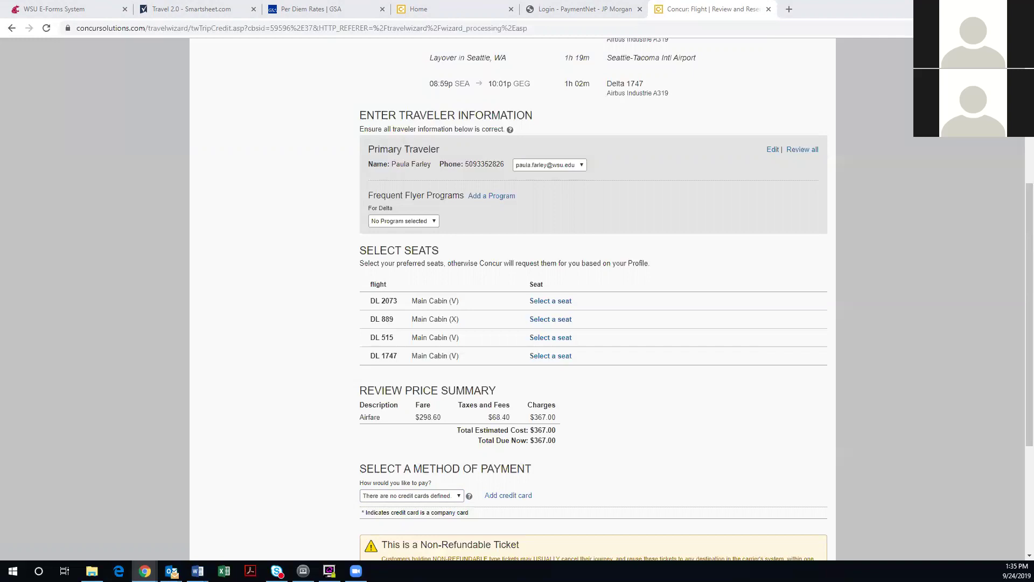
{"action": "scroll", "coordinate": [661, 407], "scroll_direction": "up", "scroll_amount": 5}
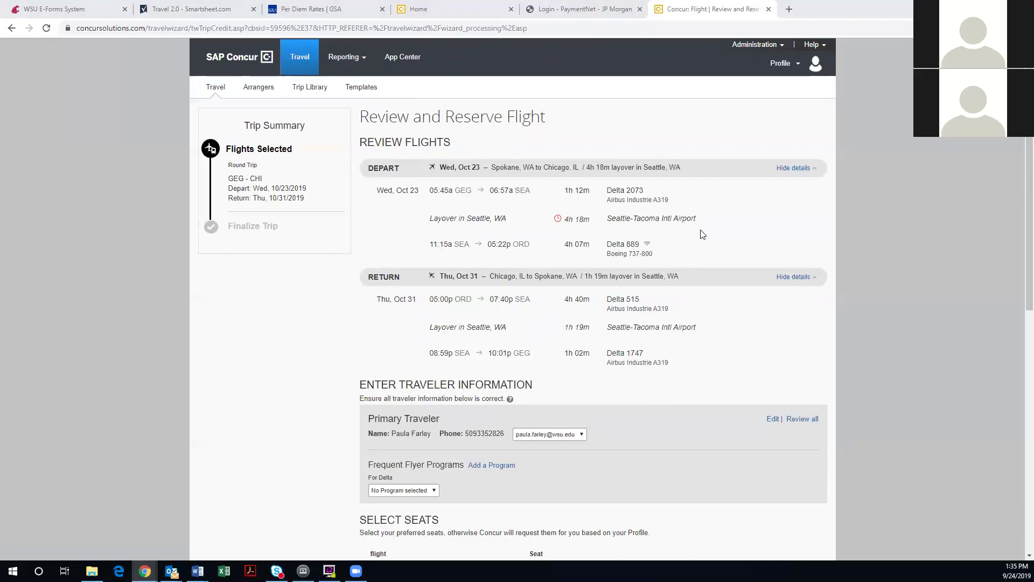
Check the Frequent Flyer and payment method dropdowns, leaving both unchanged
{"action": "scroll", "coordinate": [701, 233], "scroll_direction": "down", "scroll_amount": 2}
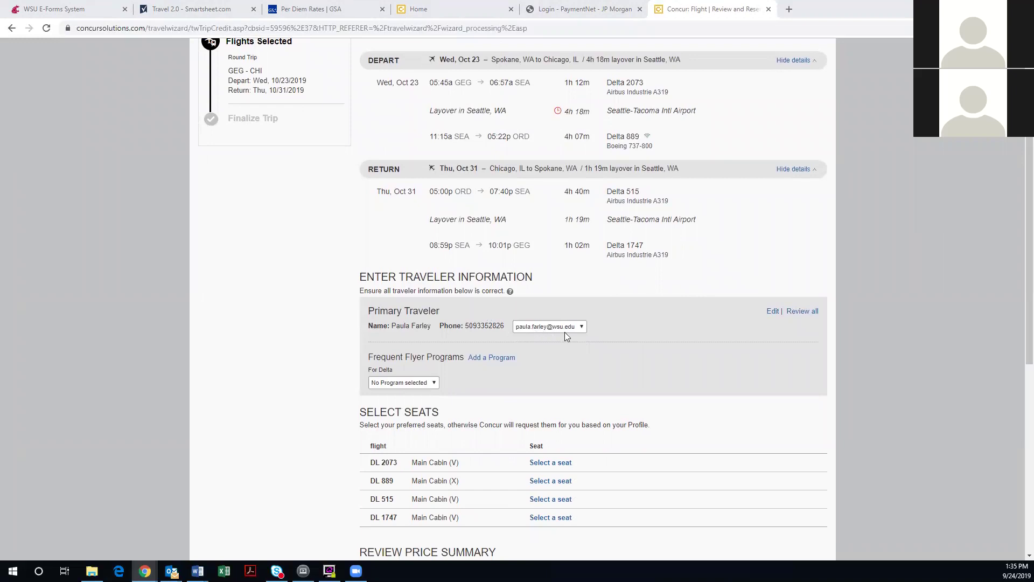
{"action": "scroll", "coordinate": [563, 332], "scroll_direction": "down", "scroll_amount": 1}
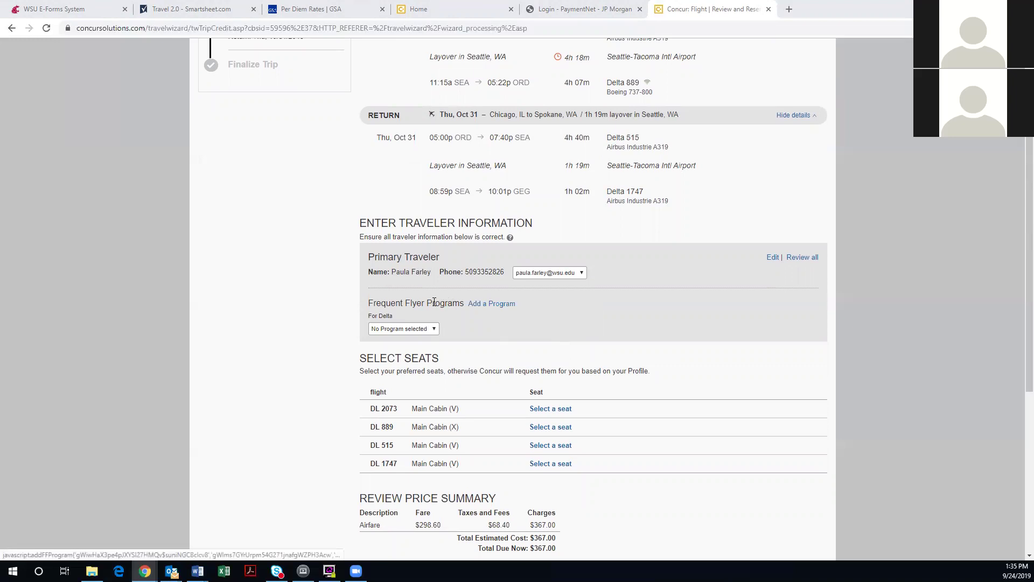
{"action": "left_click", "coordinate": [433, 330]}
{"action": "left_click", "coordinate": [434, 333]}
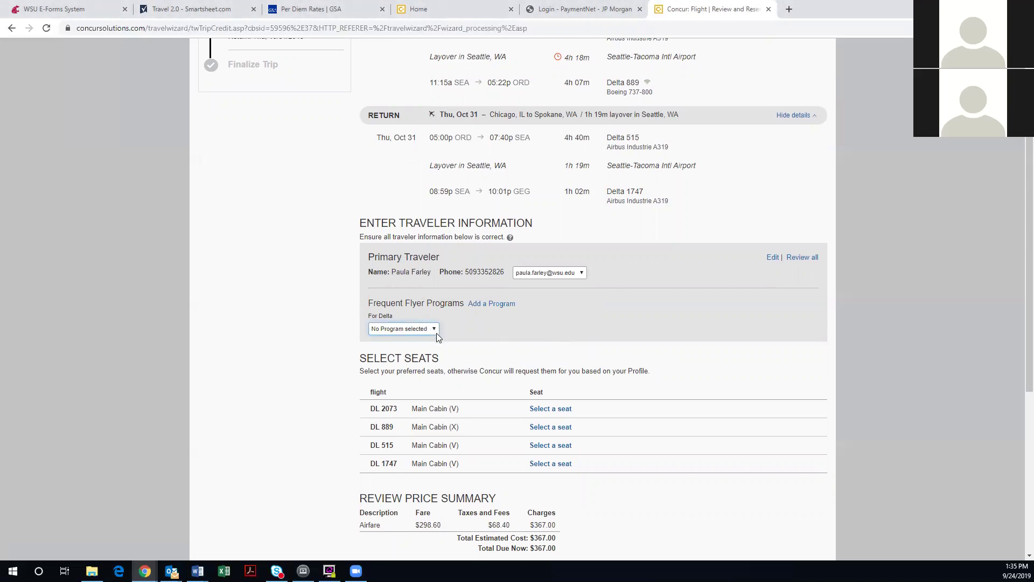
{"action": "scroll", "coordinate": [554, 350], "scroll_direction": "down", "scroll_amount": 2}
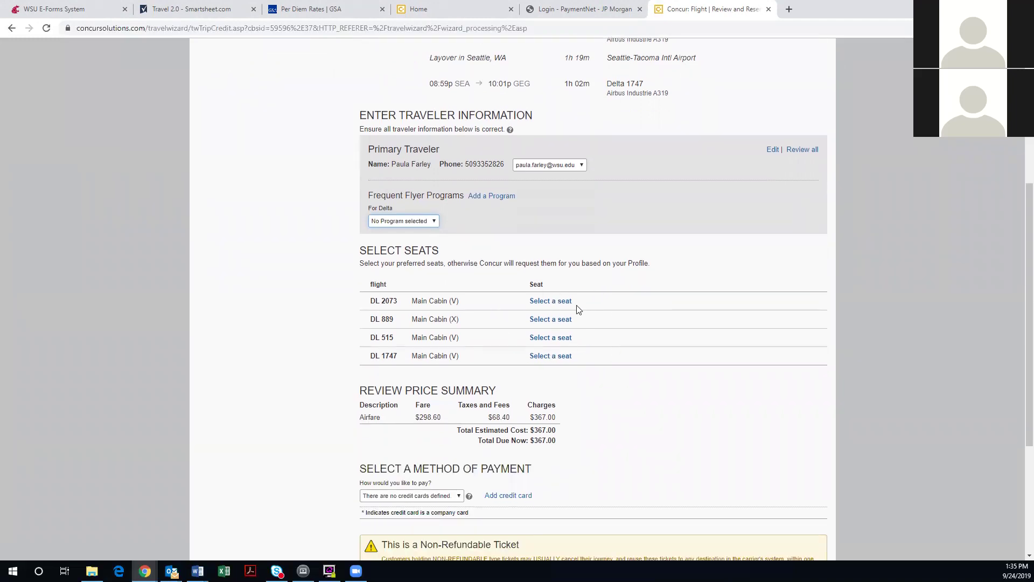
{"action": "scroll", "coordinate": [575, 307], "scroll_direction": "down", "scroll_amount": 2}
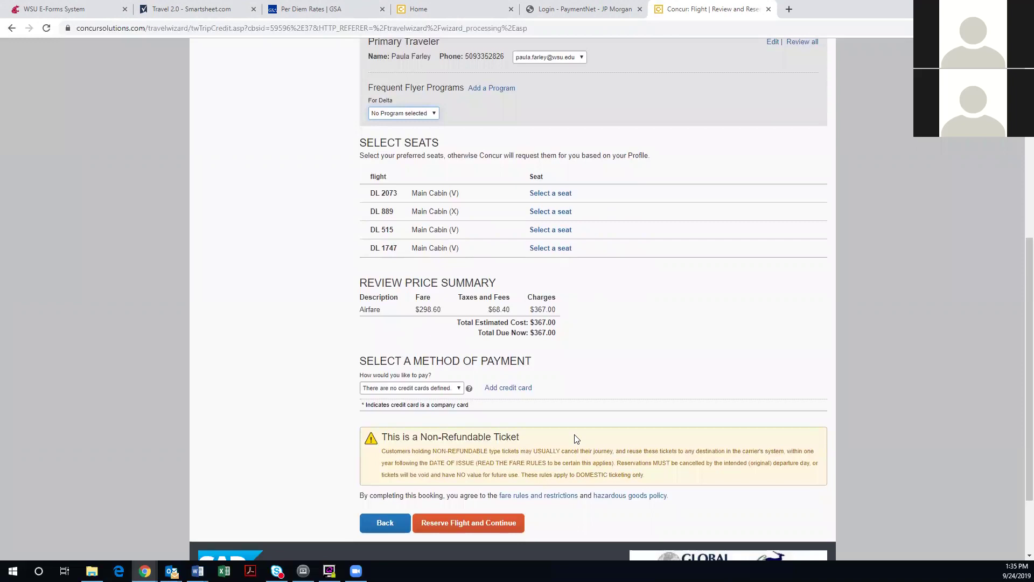
{"action": "scroll", "coordinate": [527, 318], "scroll_direction": "down", "scroll_amount": 1}
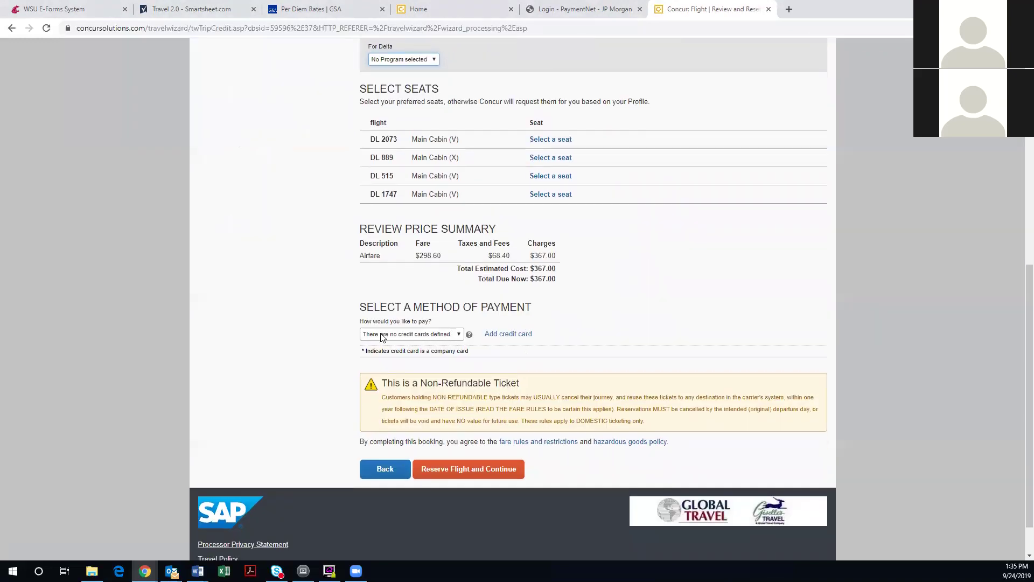
{"action": "left_click", "coordinate": [443, 337]}
{"action": "left_click", "coordinate": [443, 335]}
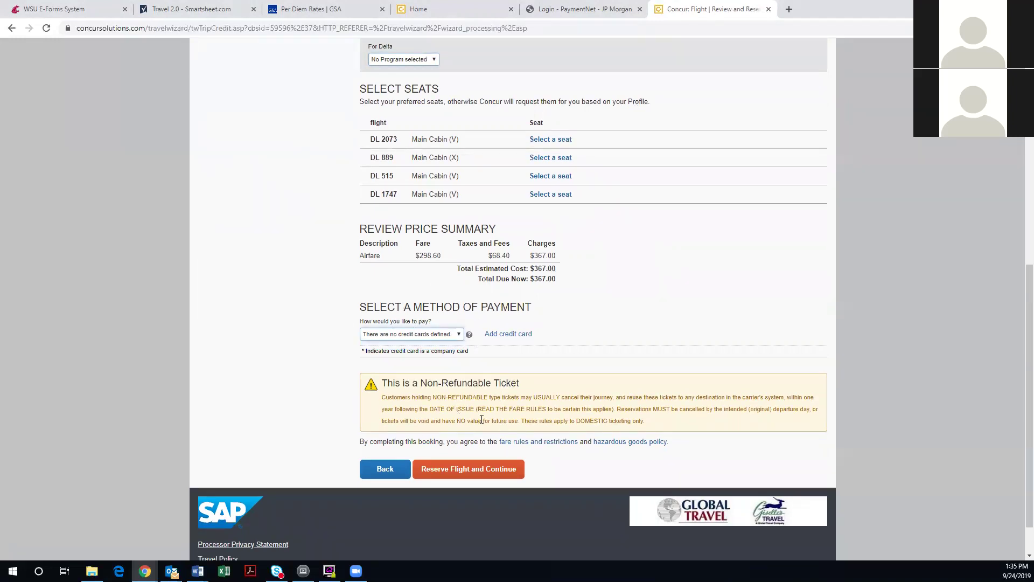
Try reserving the flight, dismiss the credit-card warning, and return to Travel home
{"action": "left_click", "coordinate": [479, 475]}
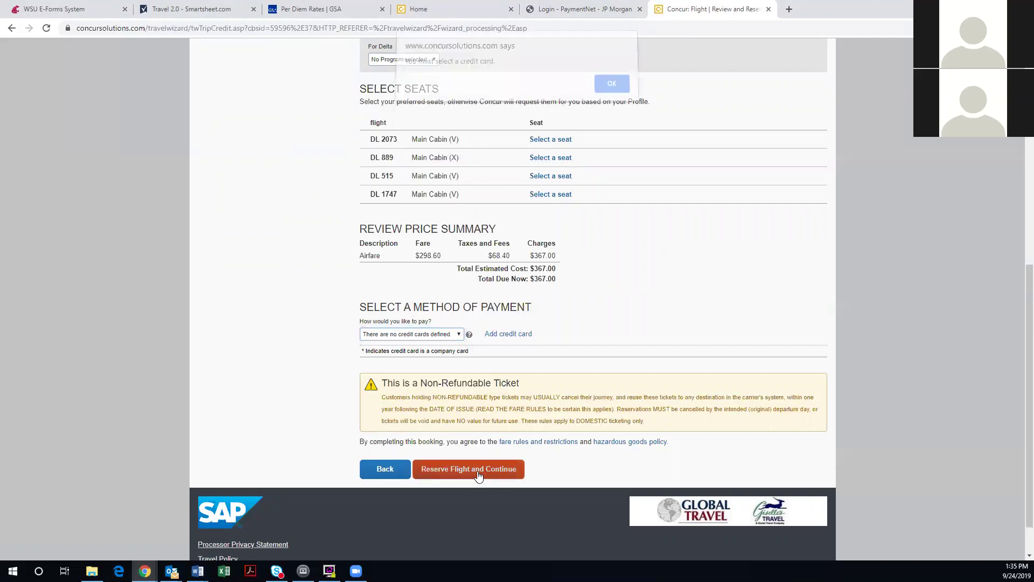
{"action": "left_click", "coordinate": [613, 89]}
{"action": "scroll", "coordinate": [538, 325], "scroll_direction": "up", "scroll_amount": 8}
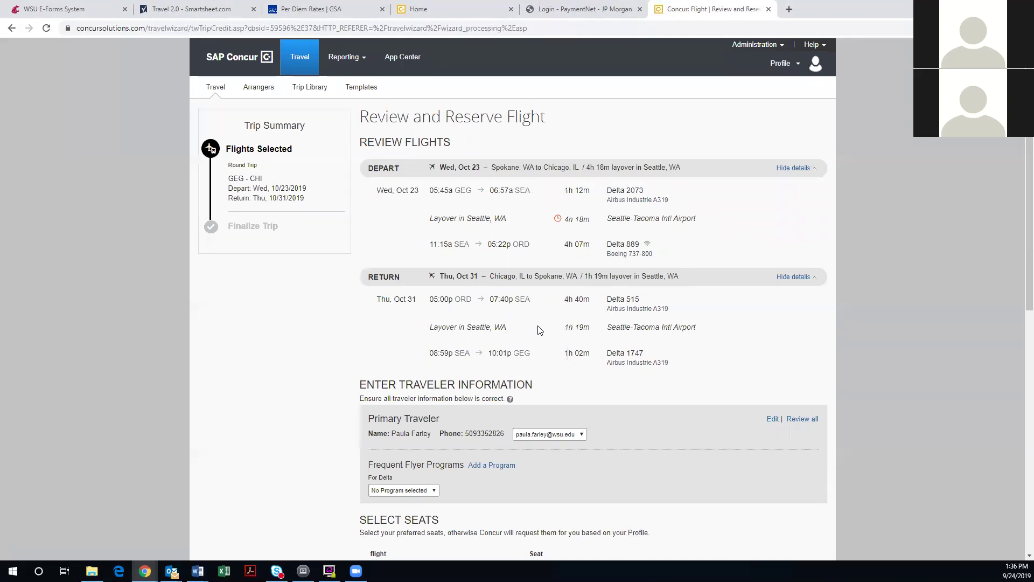
{"action": "left_click", "coordinate": [297, 64]}
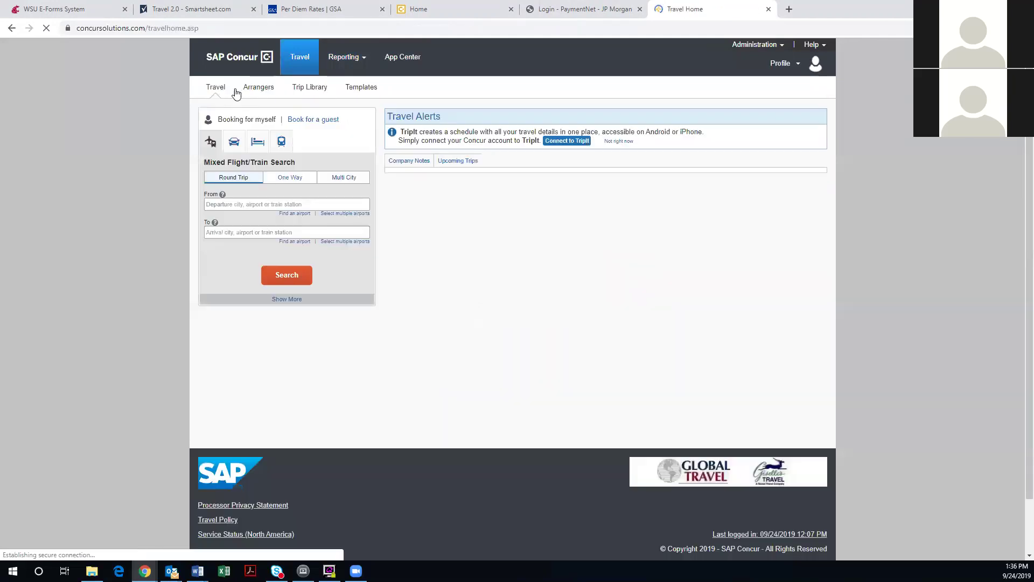
Show the Company Notes and highlight the WSU-CAHNRS airfare booking-hours line
{"action": "left_click", "coordinate": [425, 167]}
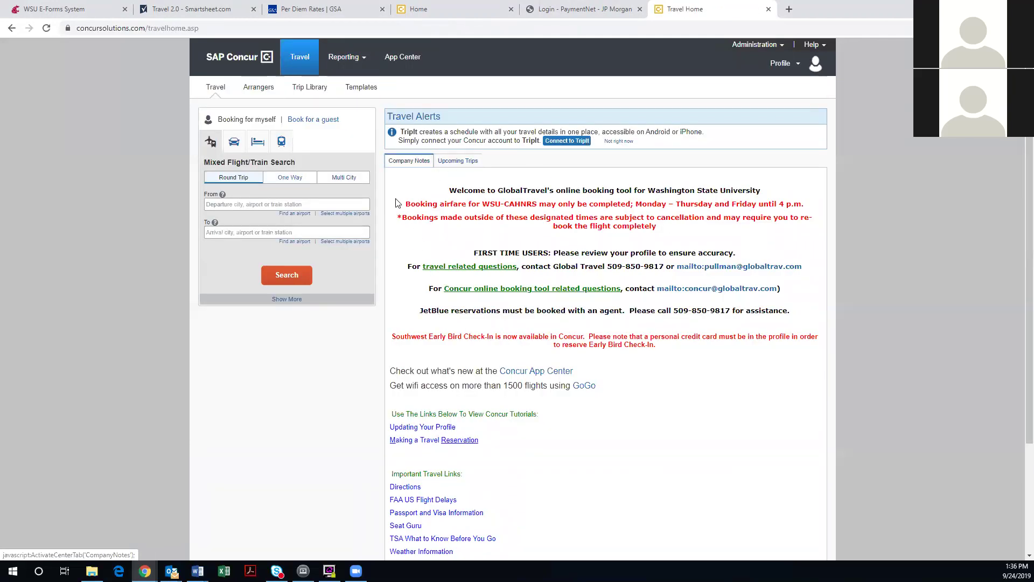
{"action": "left_click_drag", "start_coordinate": [397, 198], "coordinate": [810, 210]}
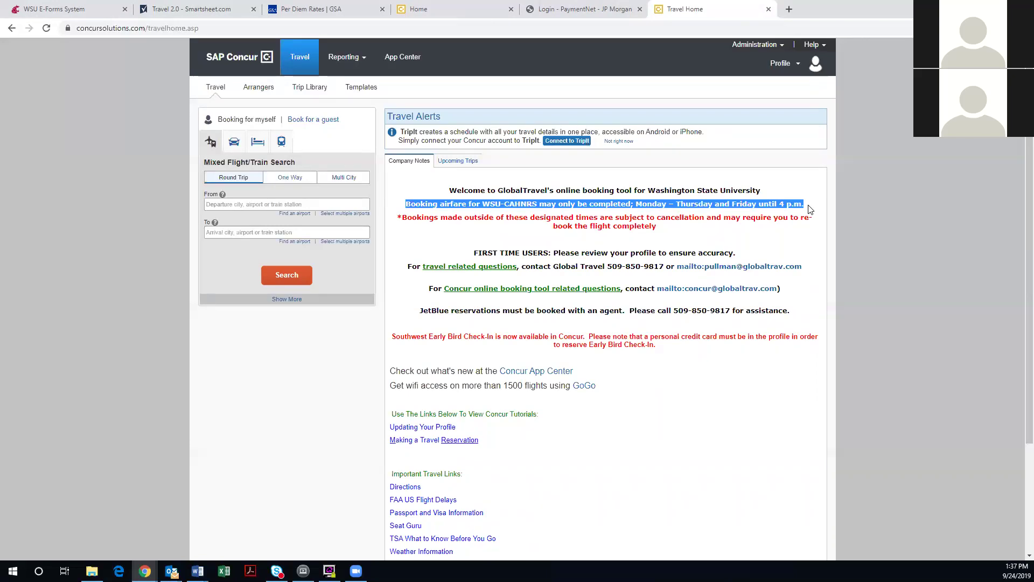
Cycle the search form through car and hotel to train, then show the empty Upcoming Trips list
{"action": "left_click", "coordinate": [496, 212]}
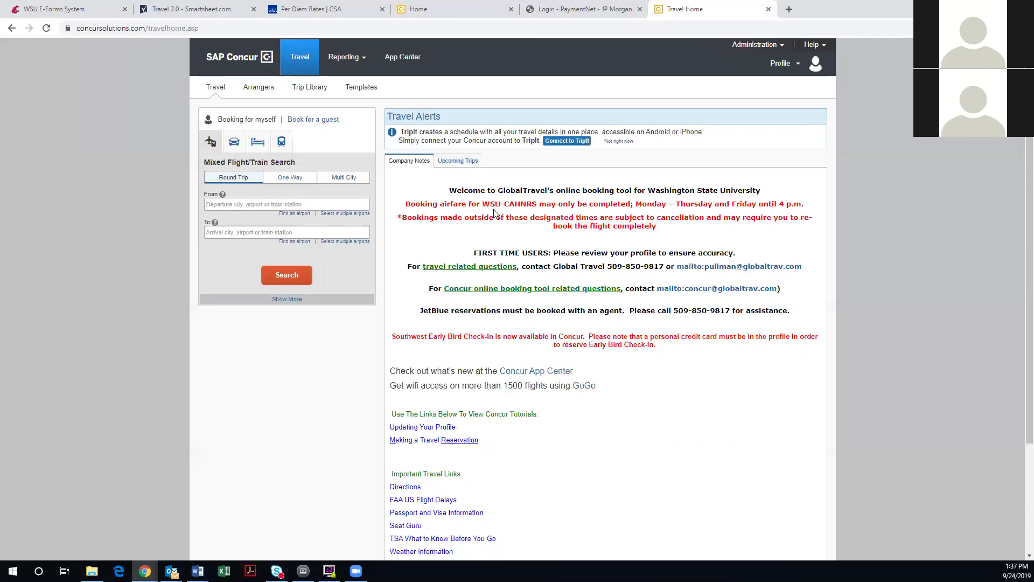
{"action": "left_click", "coordinate": [233, 142]}
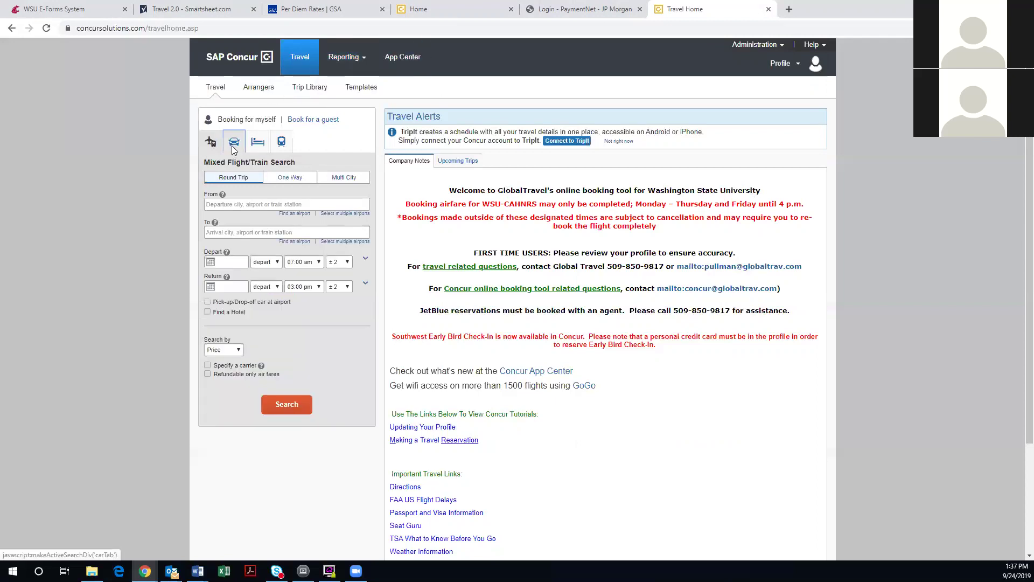
{"action": "left_click", "coordinate": [257, 144]}
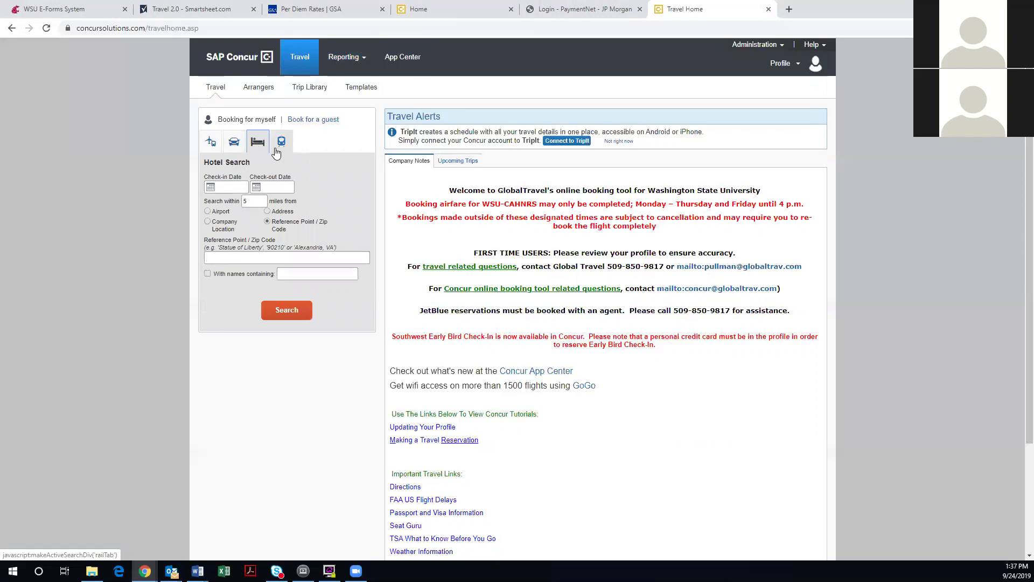
{"action": "left_click", "coordinate": [283, 149]}
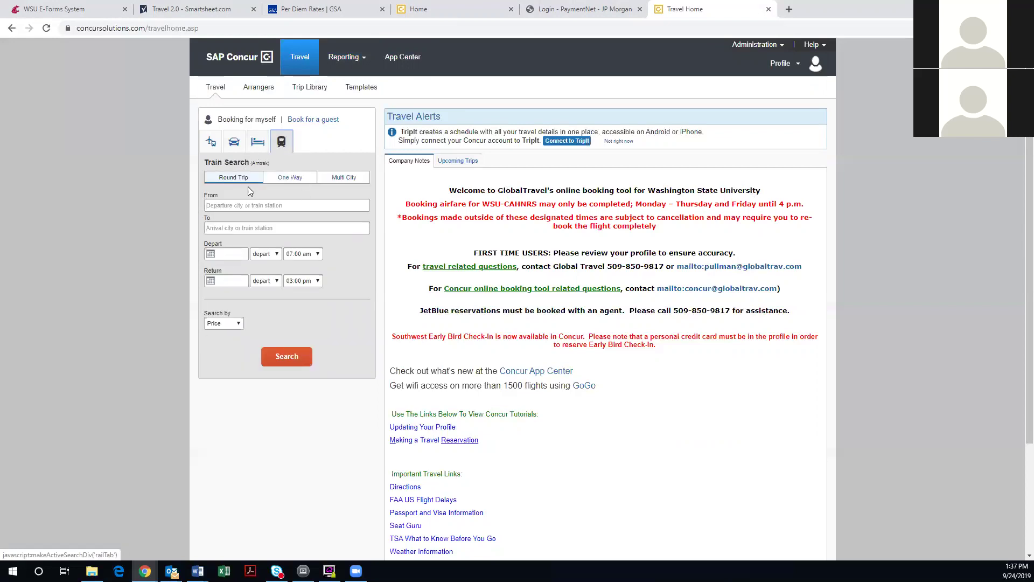
{"action": "left_click", "coordinate": [469, 164]}
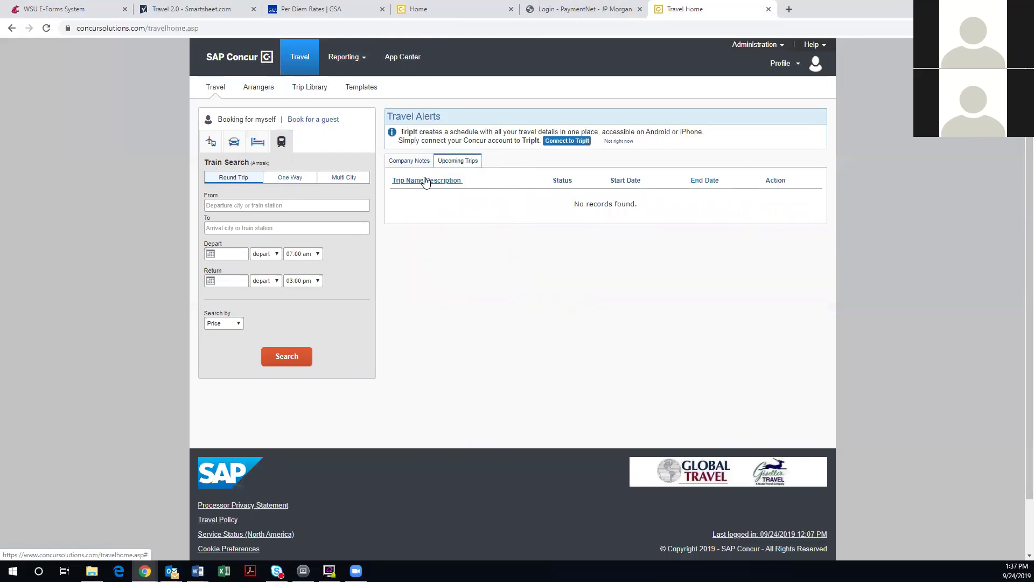
{"action": "left_click", "coordinate": [442, 162]}
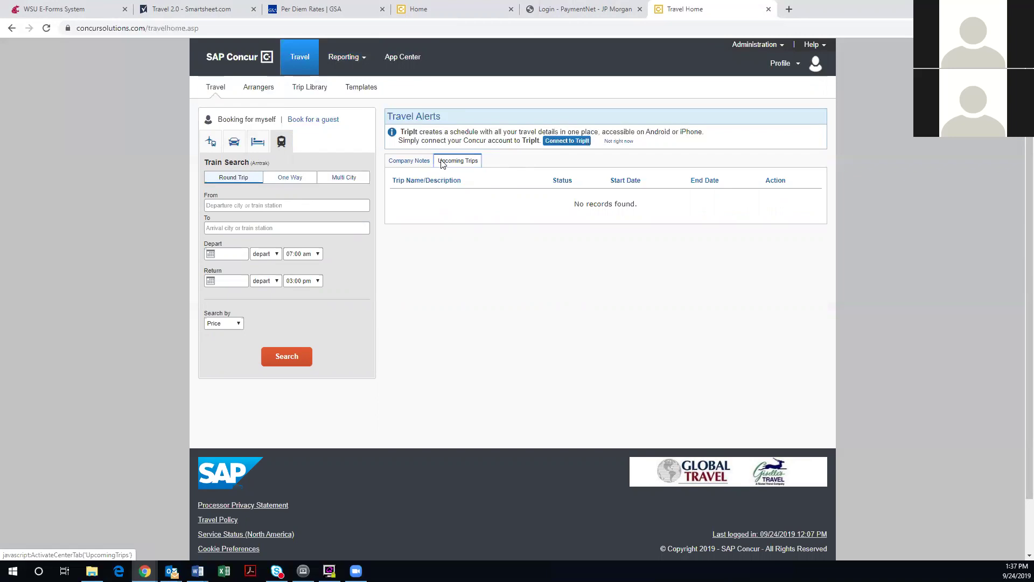
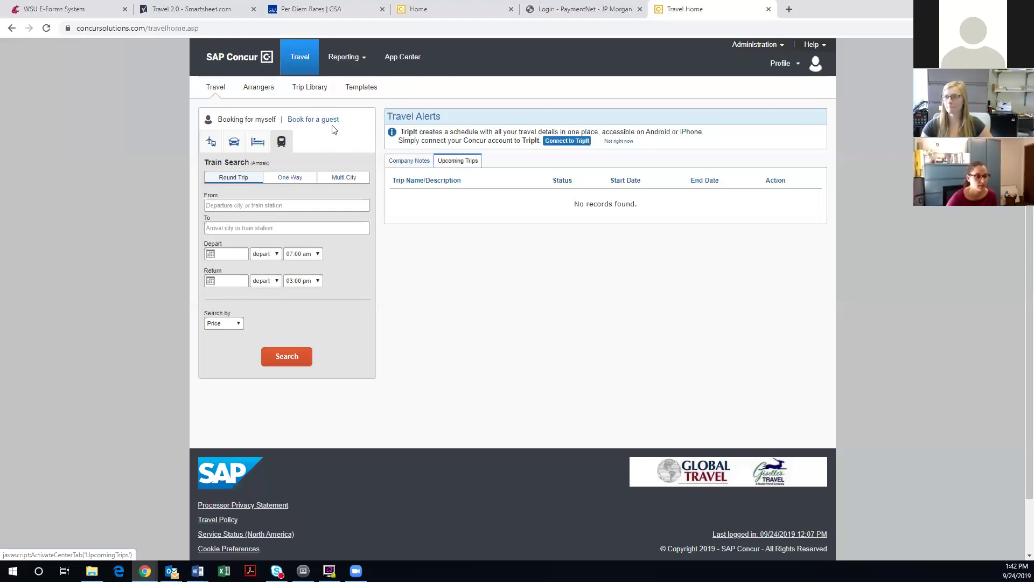
Switch from Travel Home to the Travel Arranger View with its Mixed Flight/Train Search form
{"action": "left_click", "coordinate": [258, 87]}
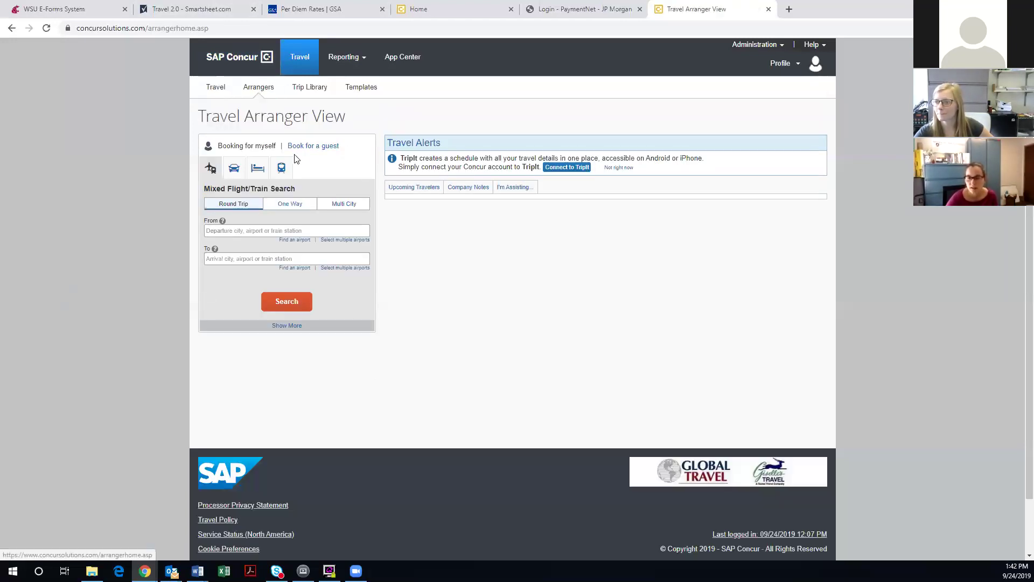
Confirm the I'm Assisting list shows no assigned travellers, then return to Travel Home
{"action": "left_click", "coordinate": [512, 193]}
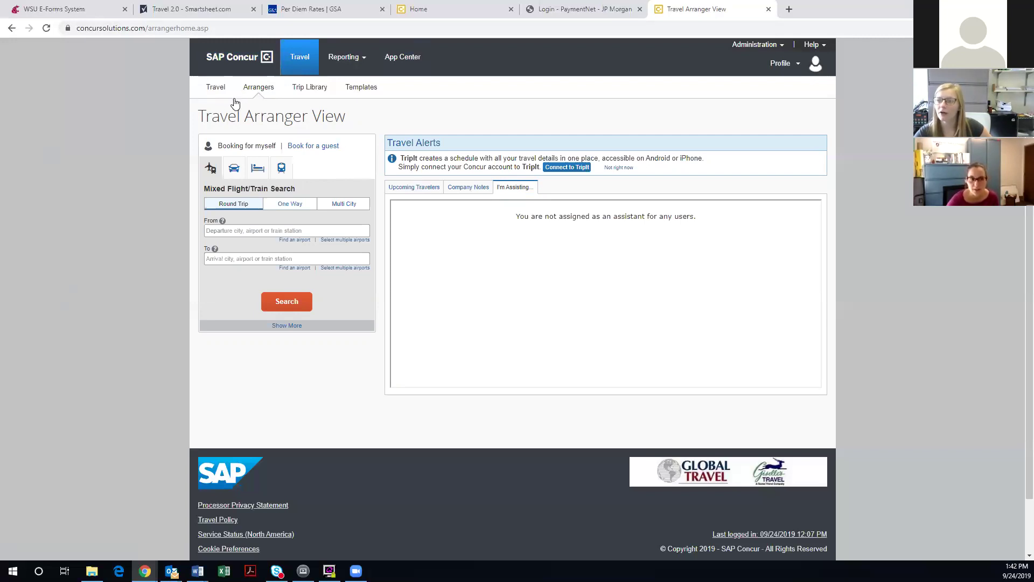
{"action": "left_click", "coordinate": [219, 87]}
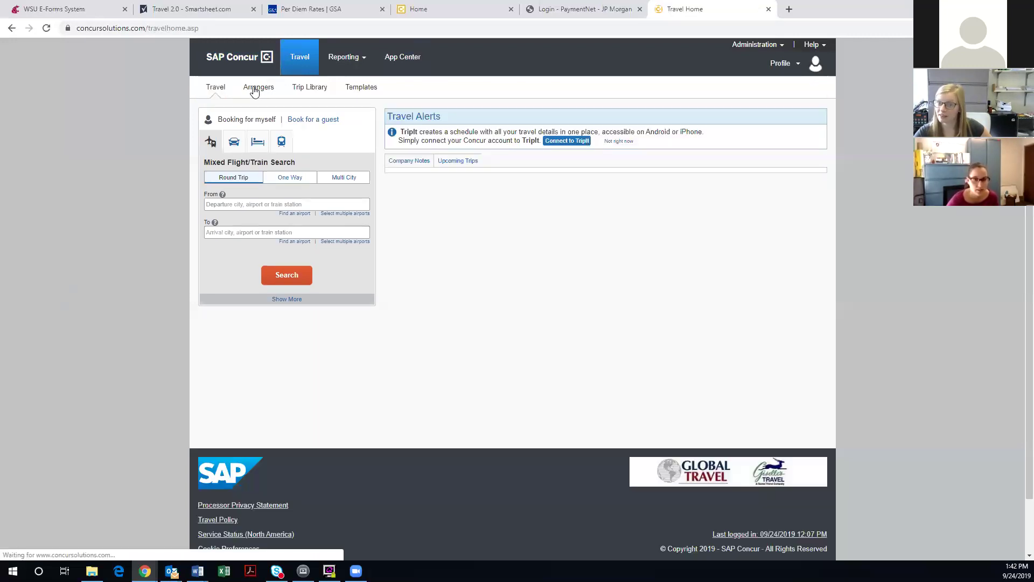
Reopen the Travel Arranger View to show Company Notes on booking hours and contacts
{"action": "left_click", "coordinate": [255, 90]}
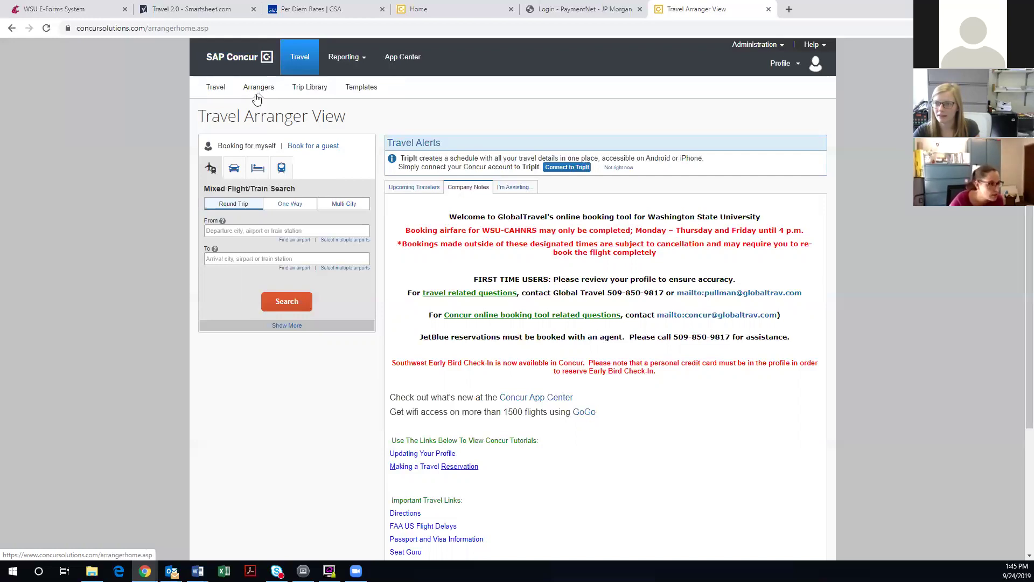
Reload the Travel Arranger View and confirm it assists no users
{"action": "left_click", "coordinate": [222, 92]}
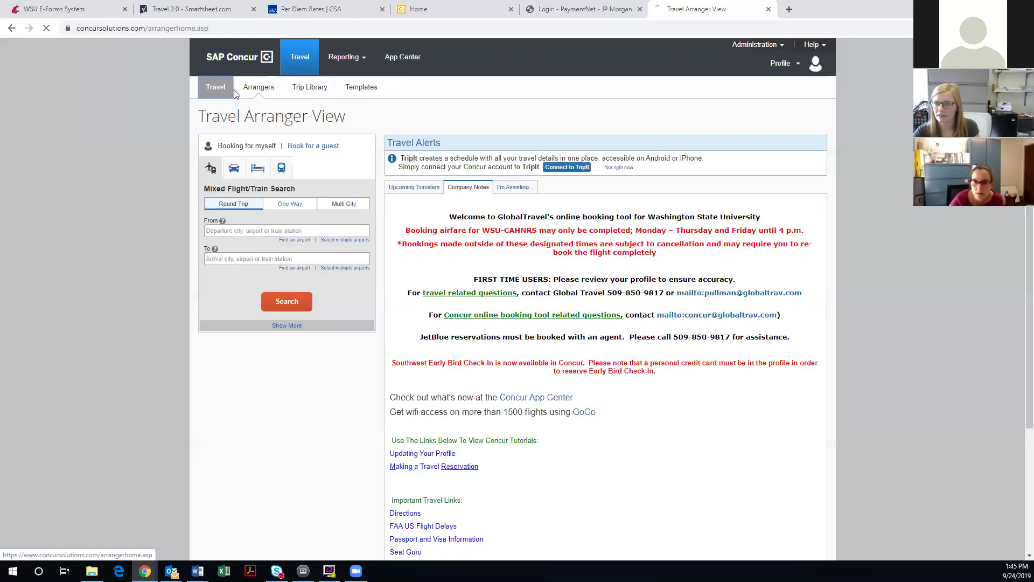
{"action": "left_click", "coordinate": [261, 89]}
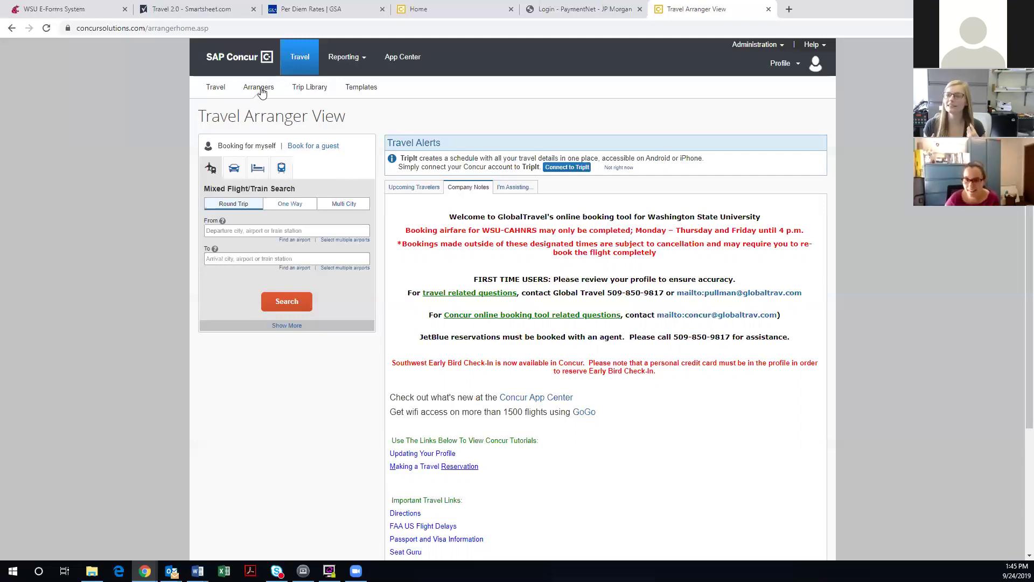
{"action": "left_click", "coordinate": [262, 92]}
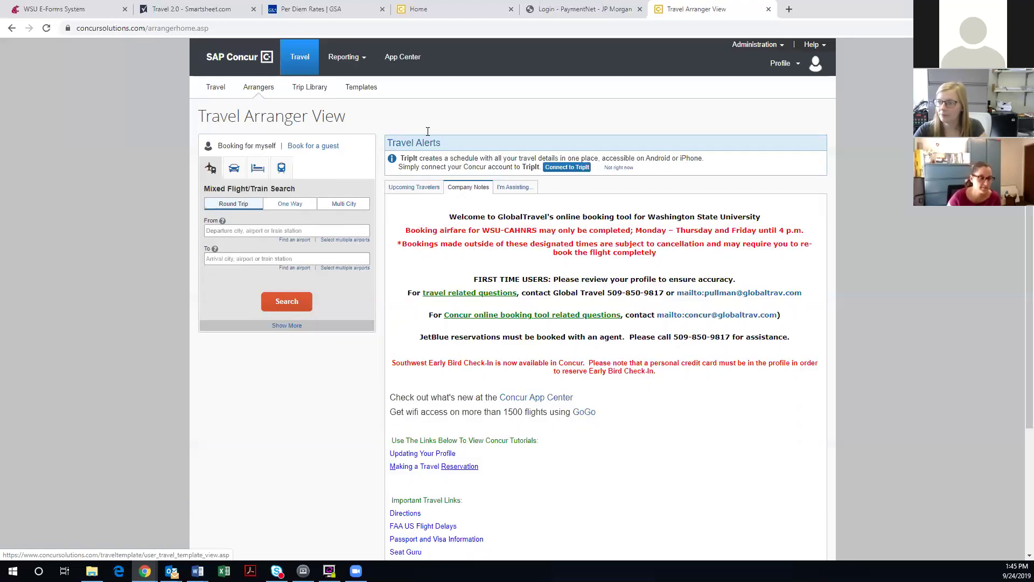
{"action": "left_click", "coordinate": [517, 190]}
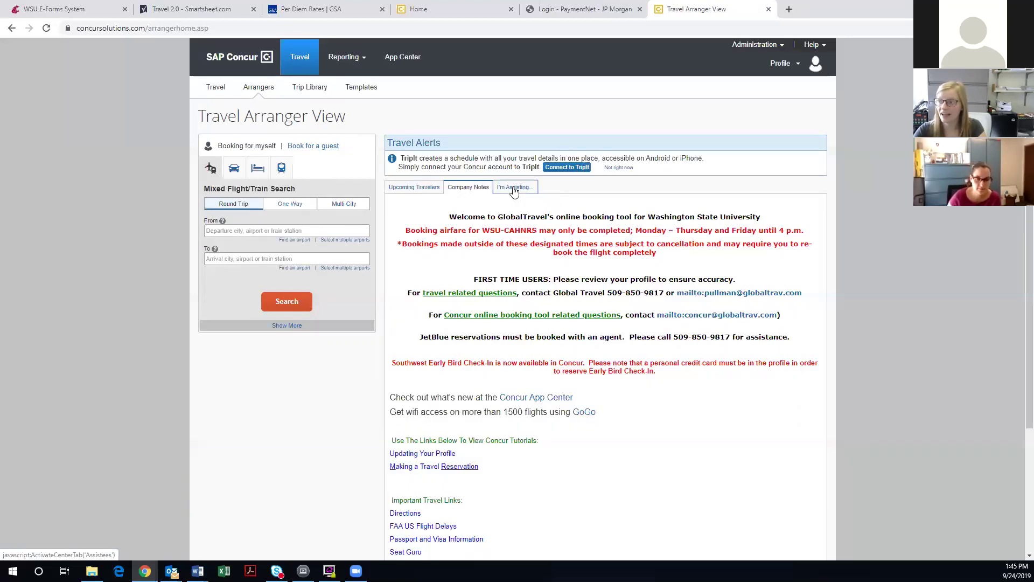